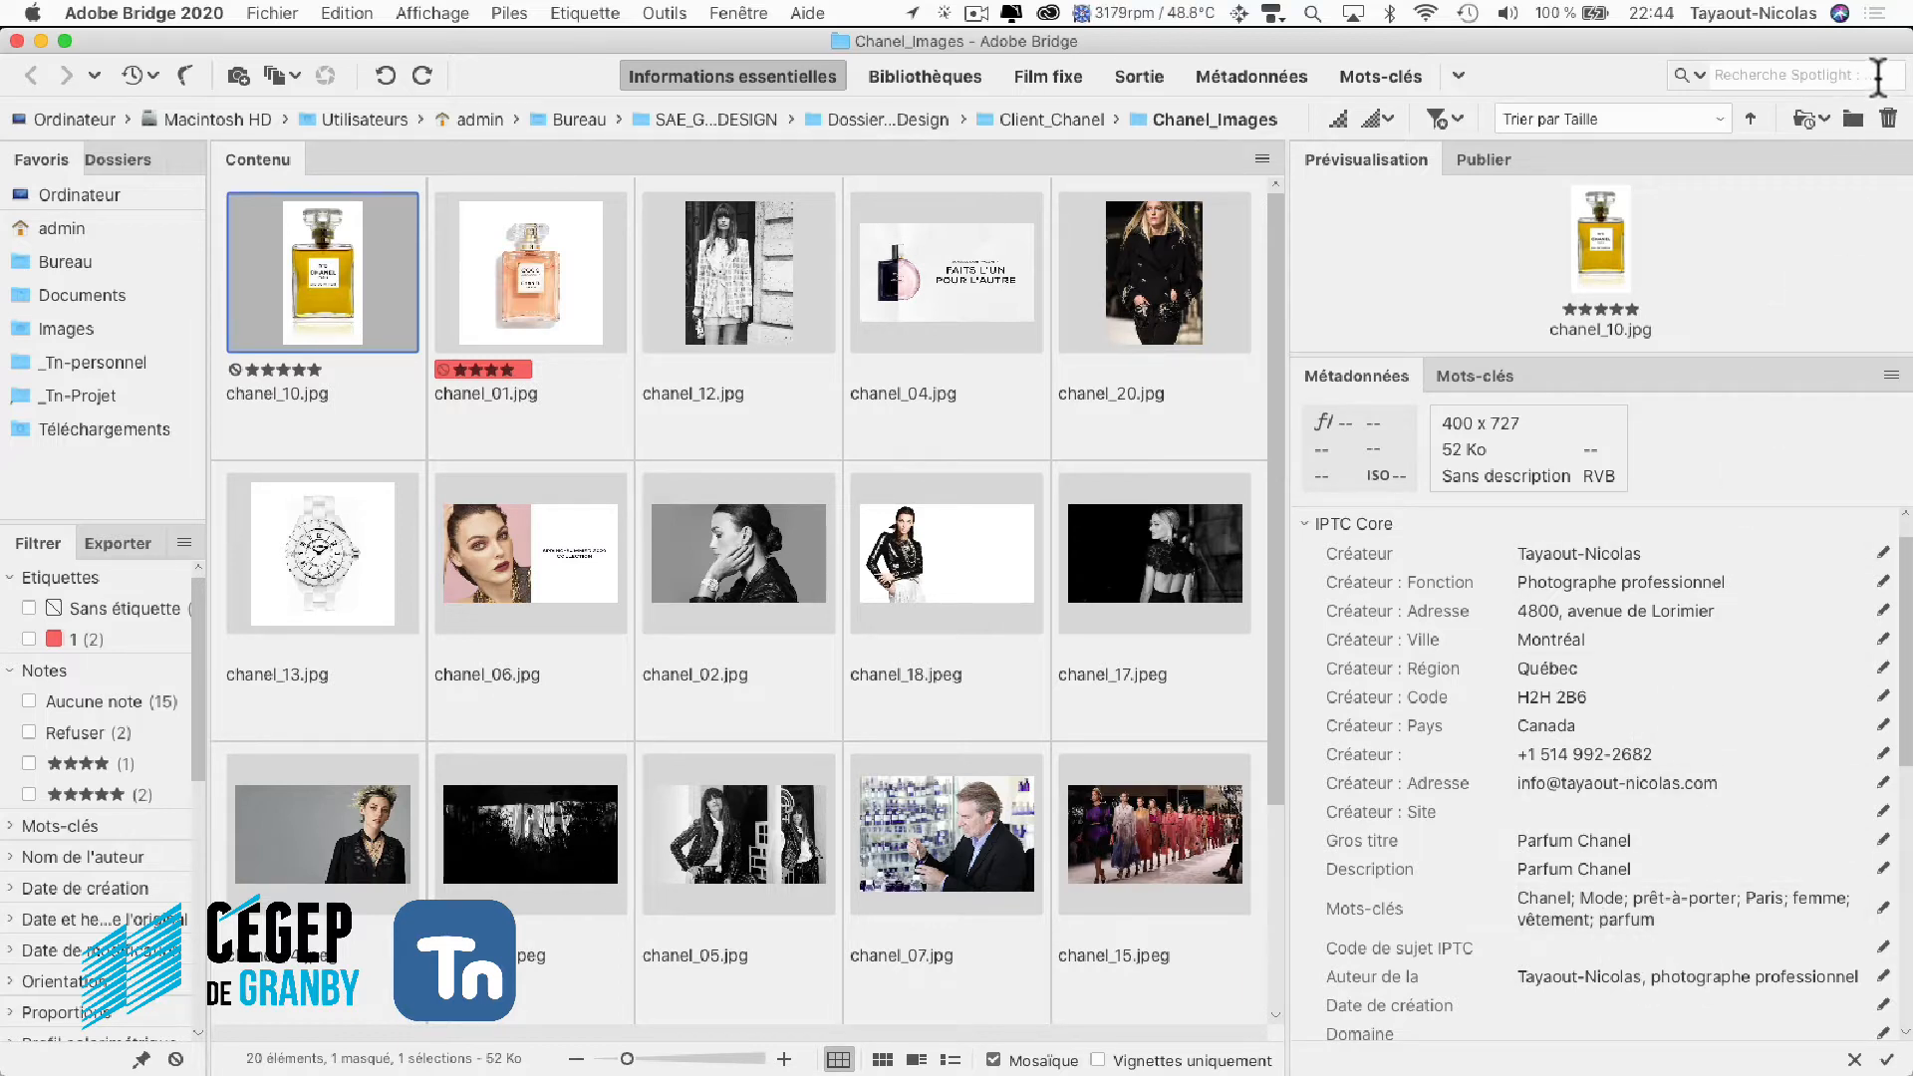
Examine the available search scopes and recent searches in the Chanel_Images folder window, leaving the current scope selected.
click(1866, 74)
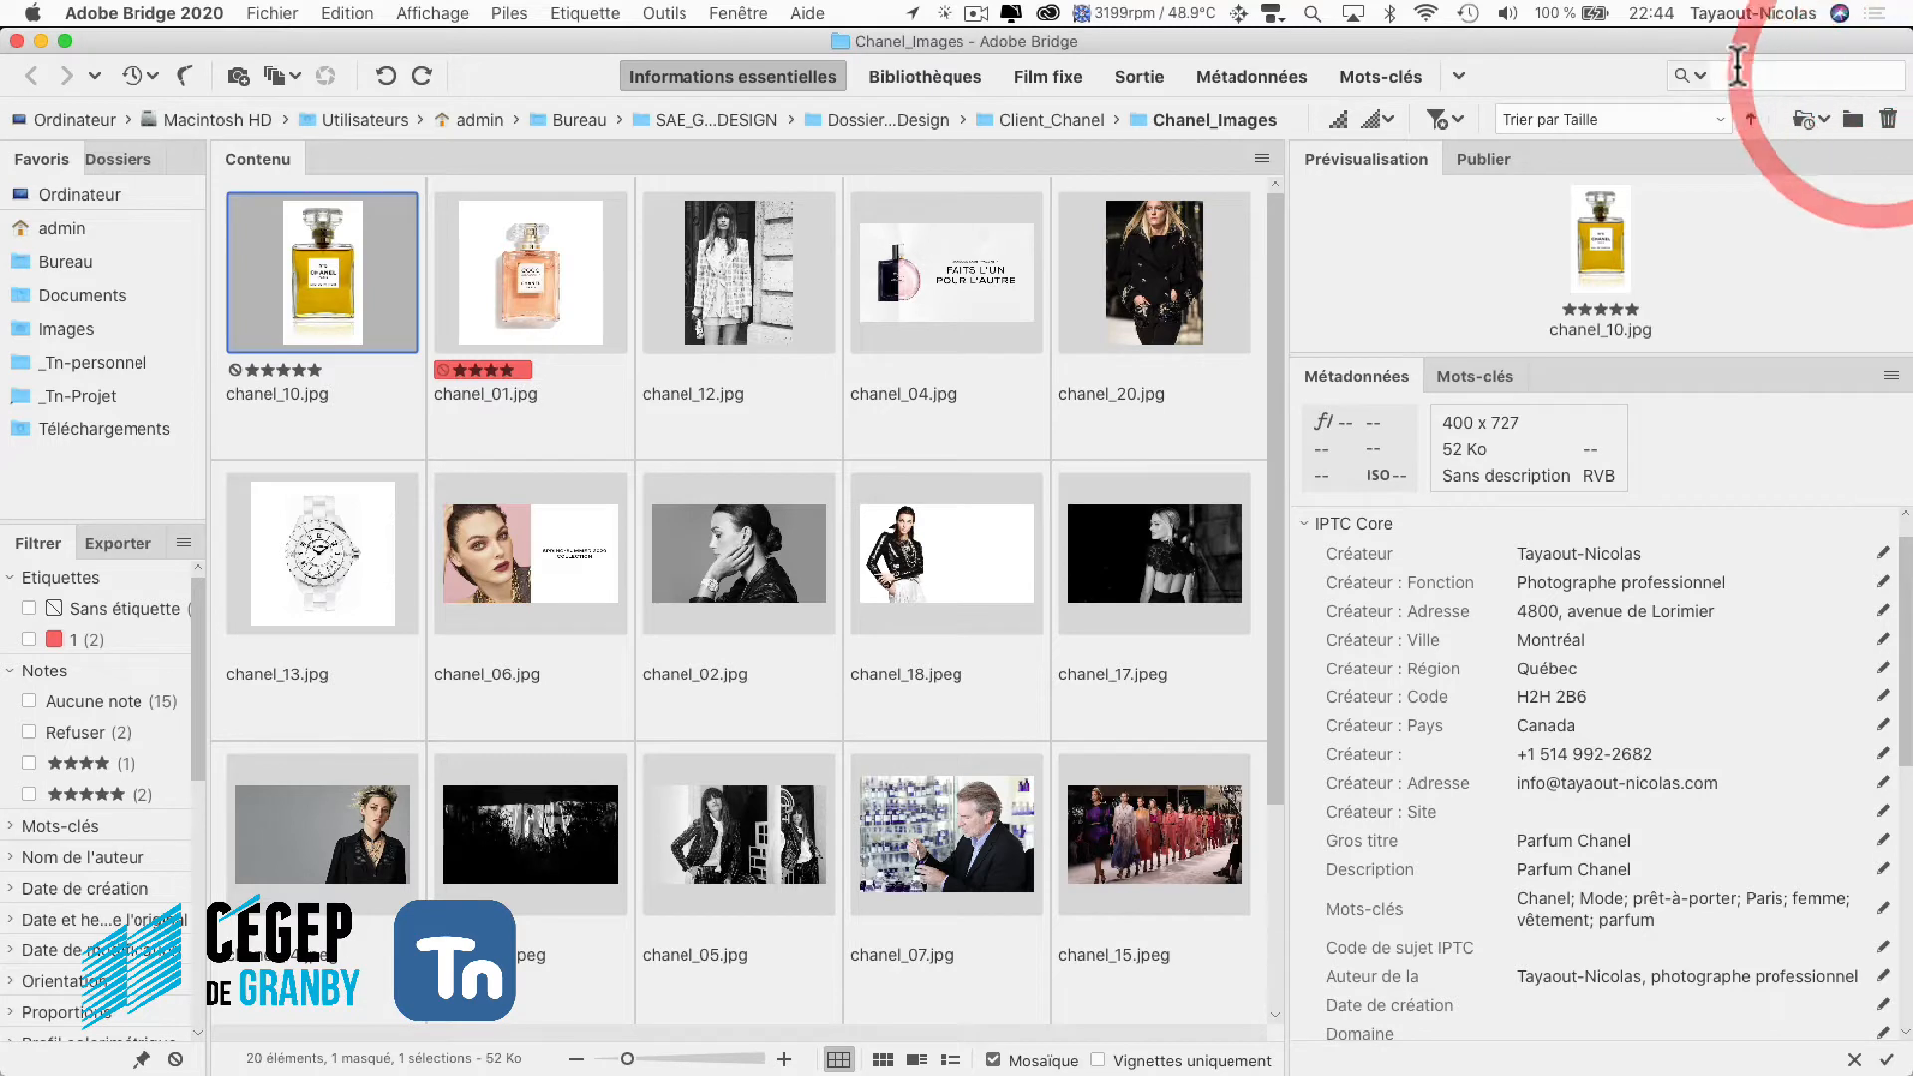
click(1690, 75)
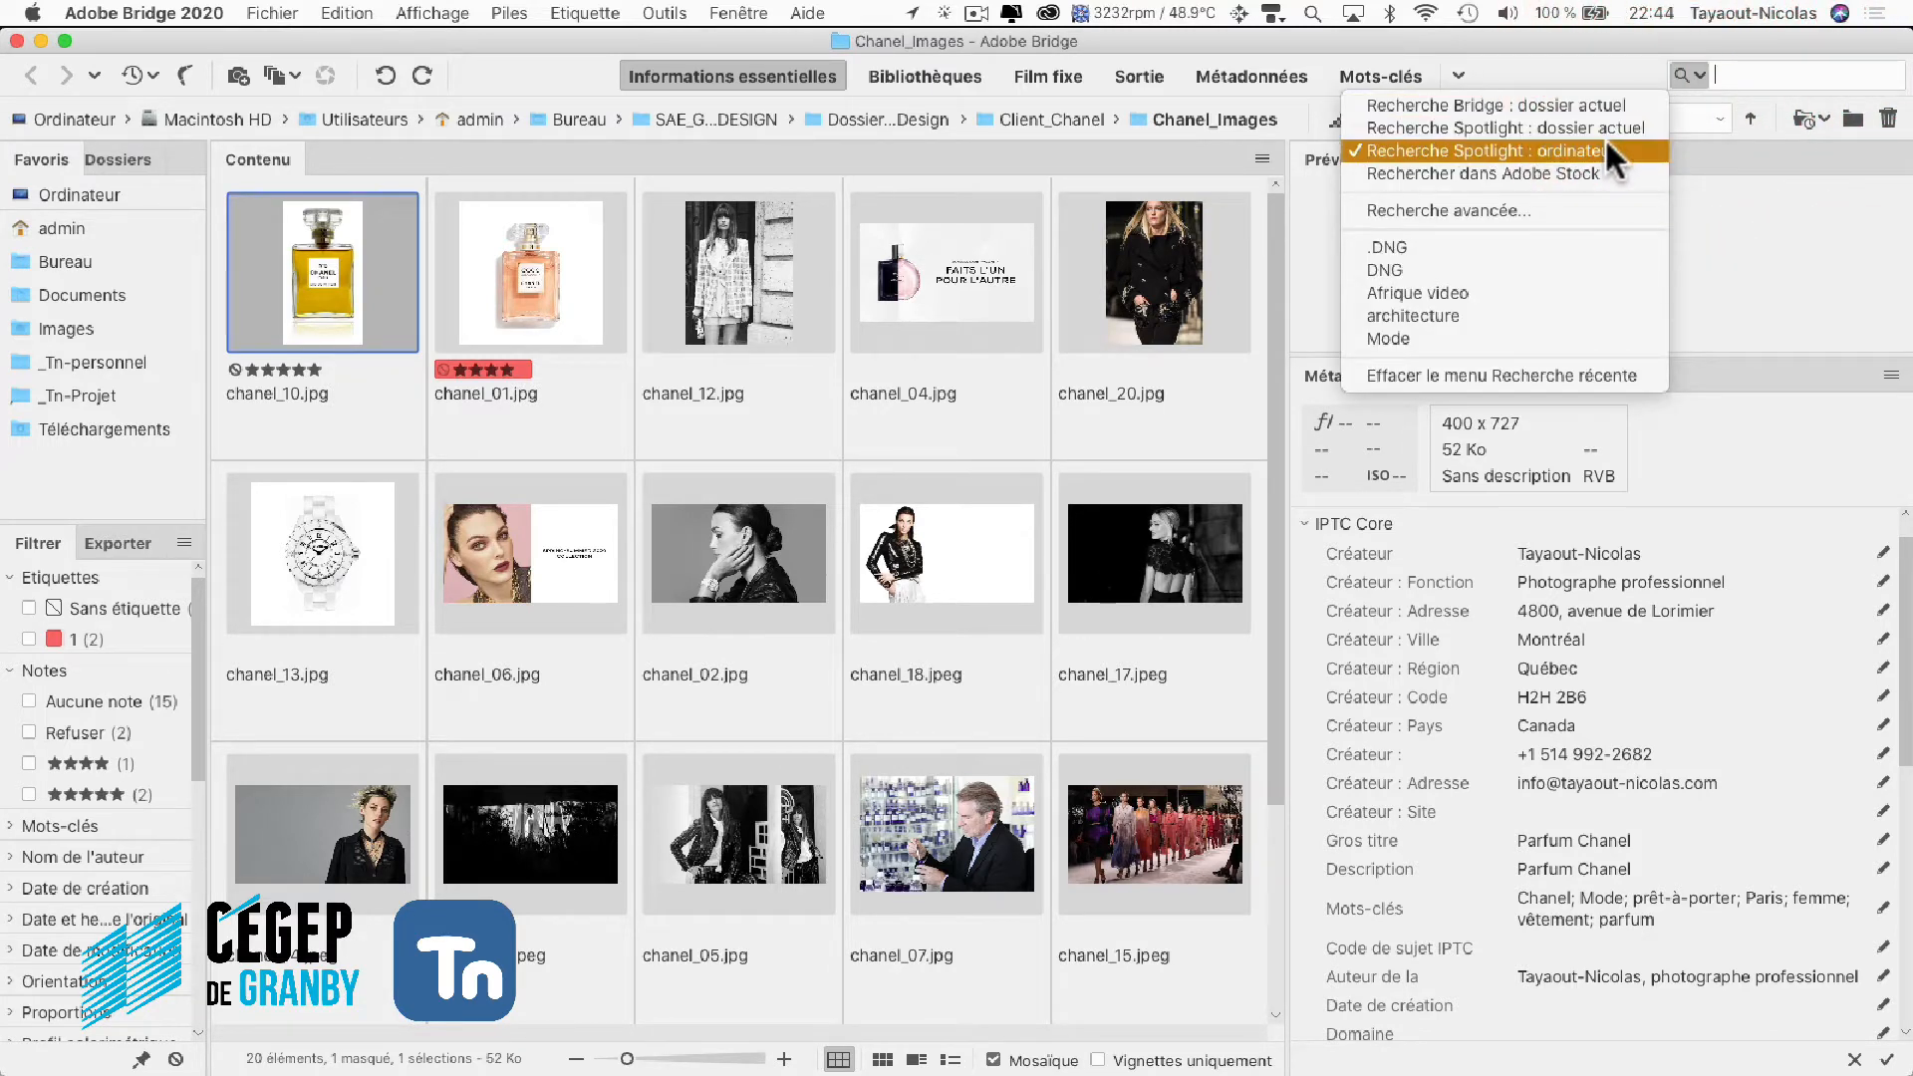
click(1708, 194)
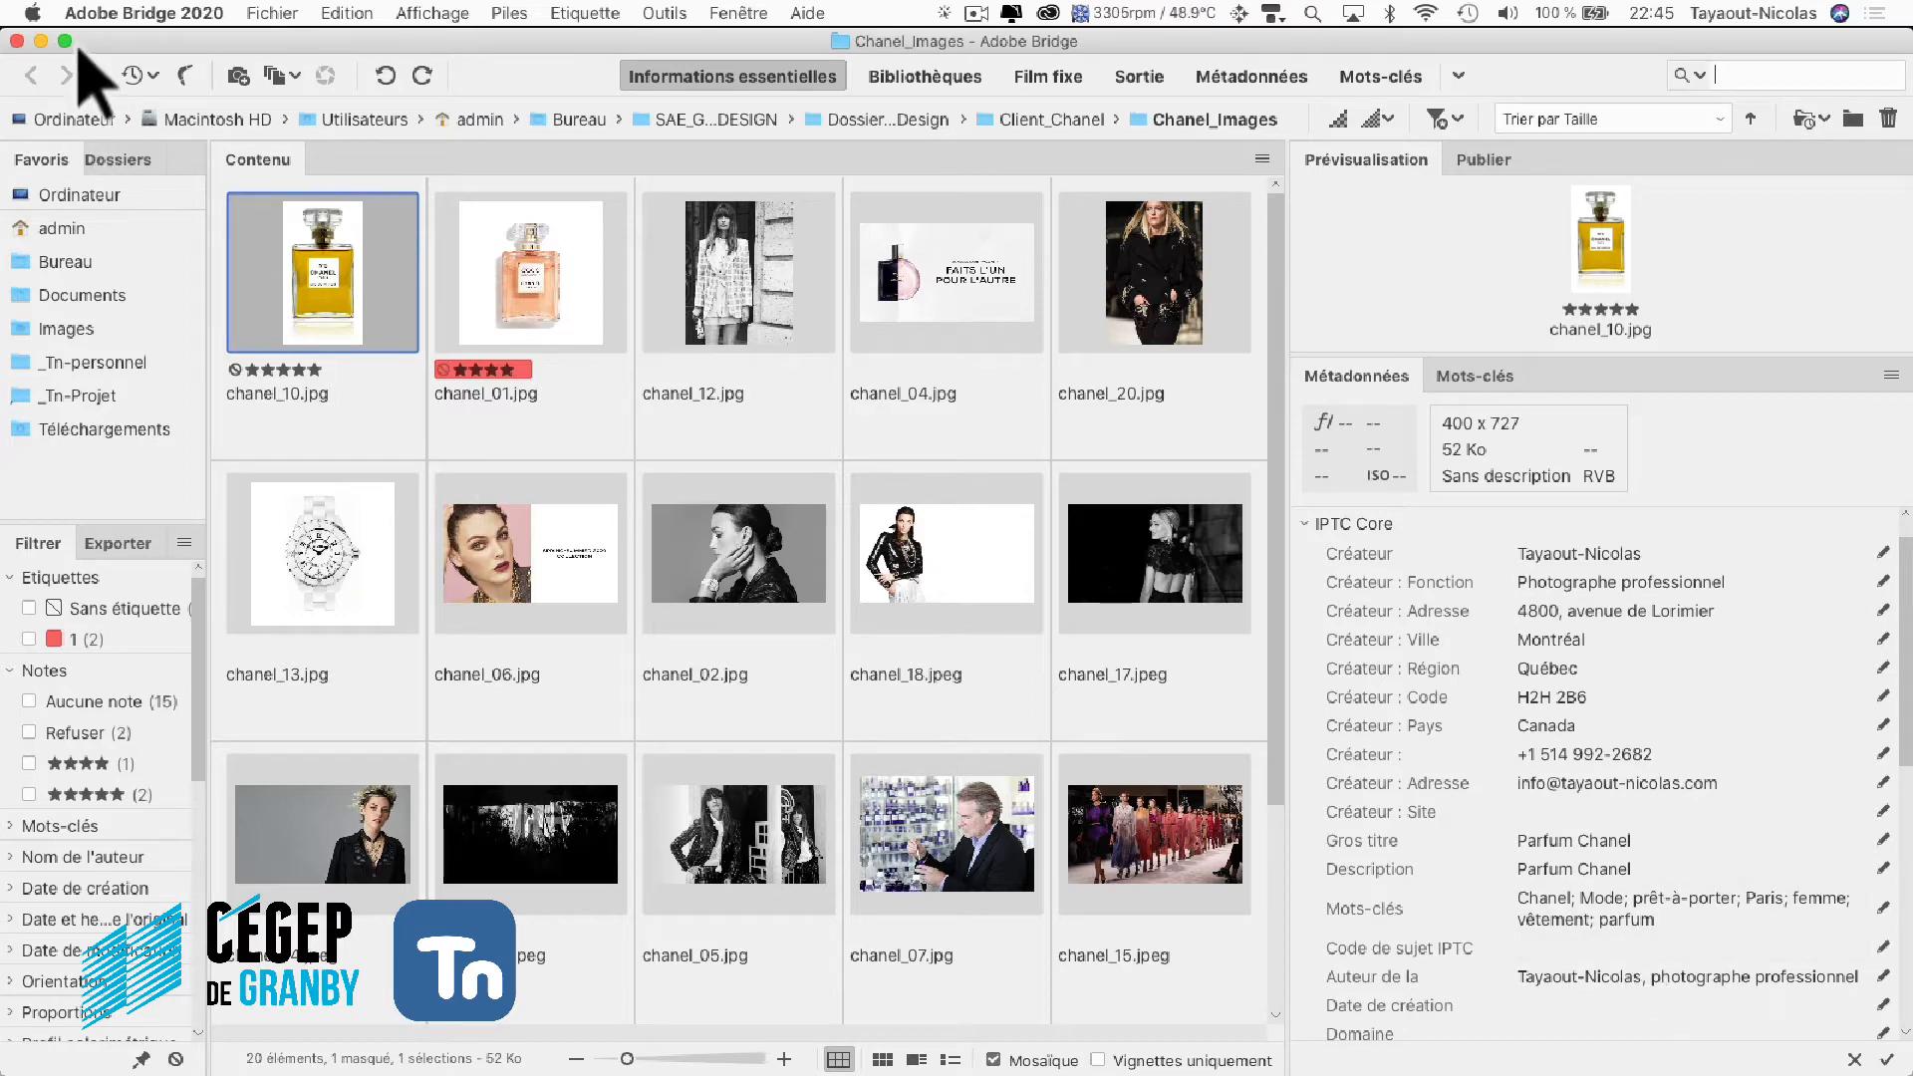
Switch to InDesign and place an empty rectangular image frame about 4.42 by 5.82 inches in the middle of the text page.
click(41, 41)
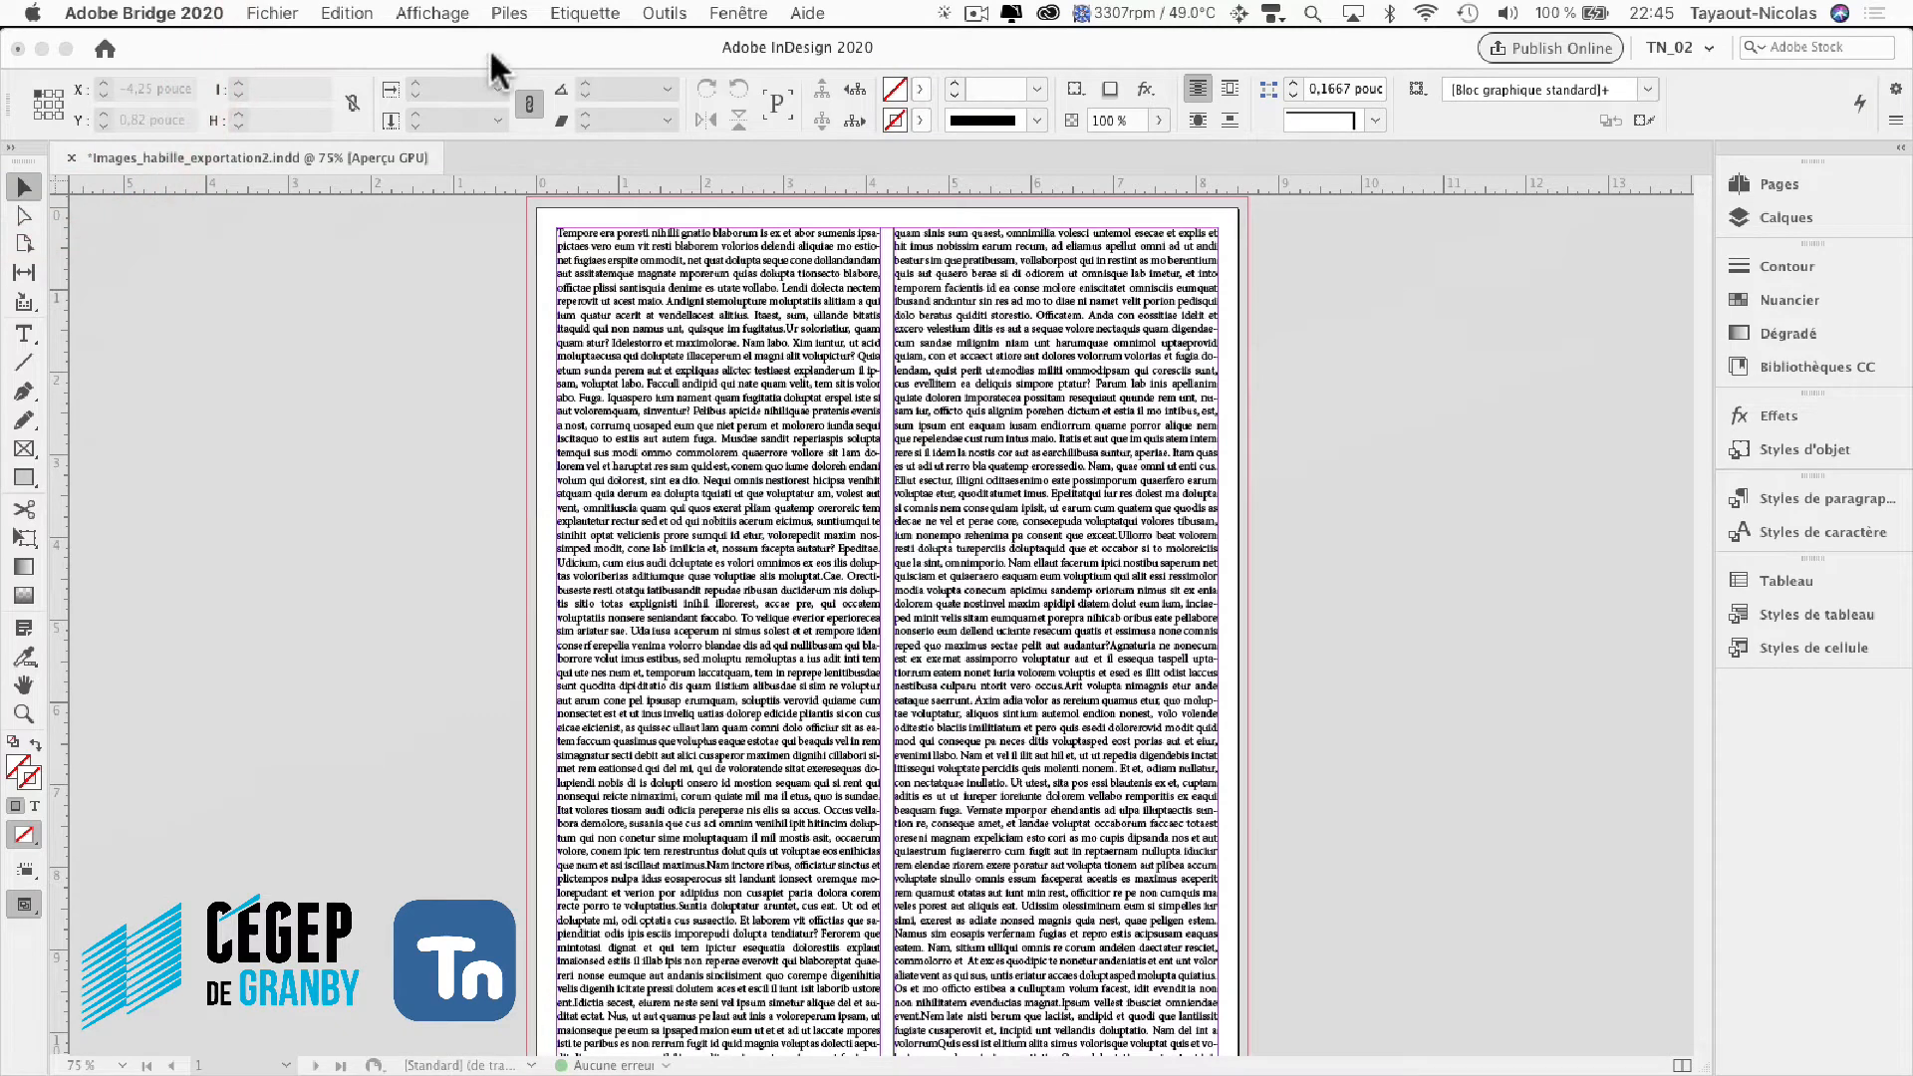
click(490, 55)
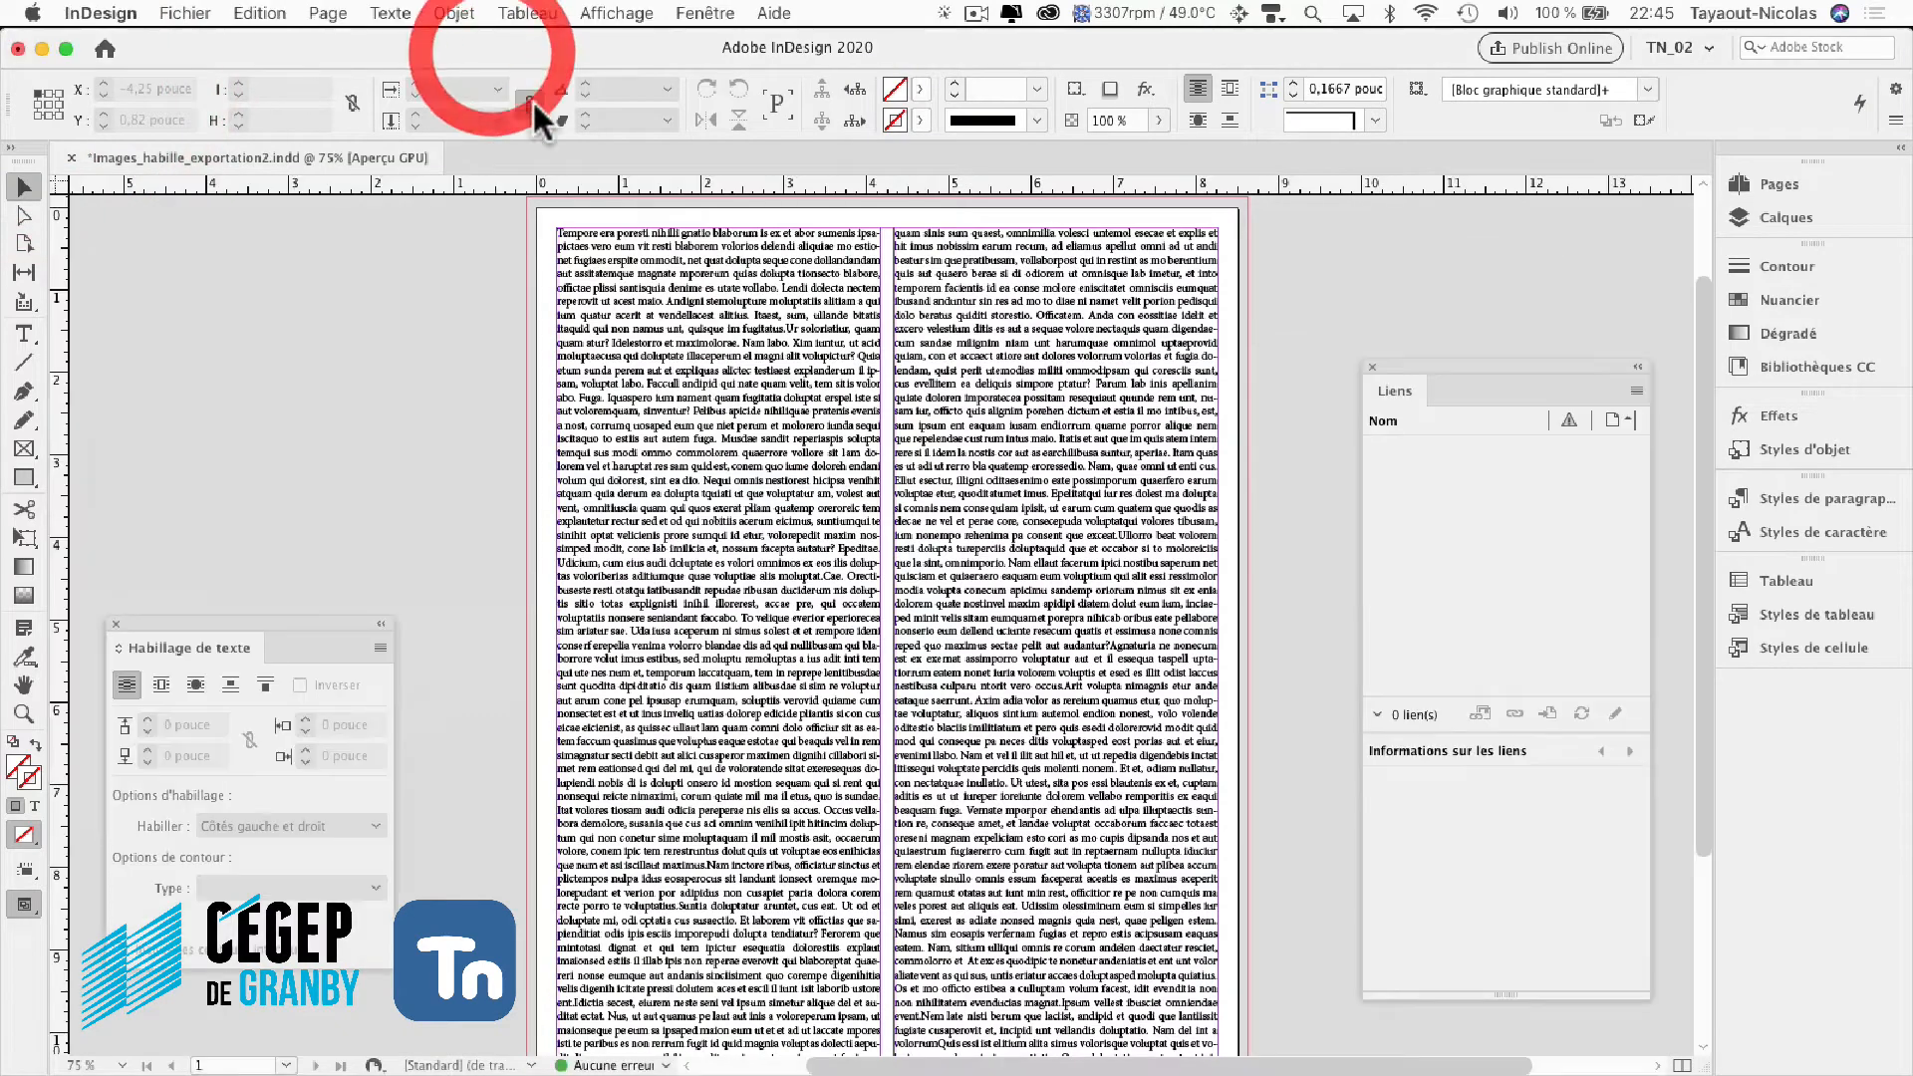
click(24, 448)
drag(713, 396, 1081, 879)
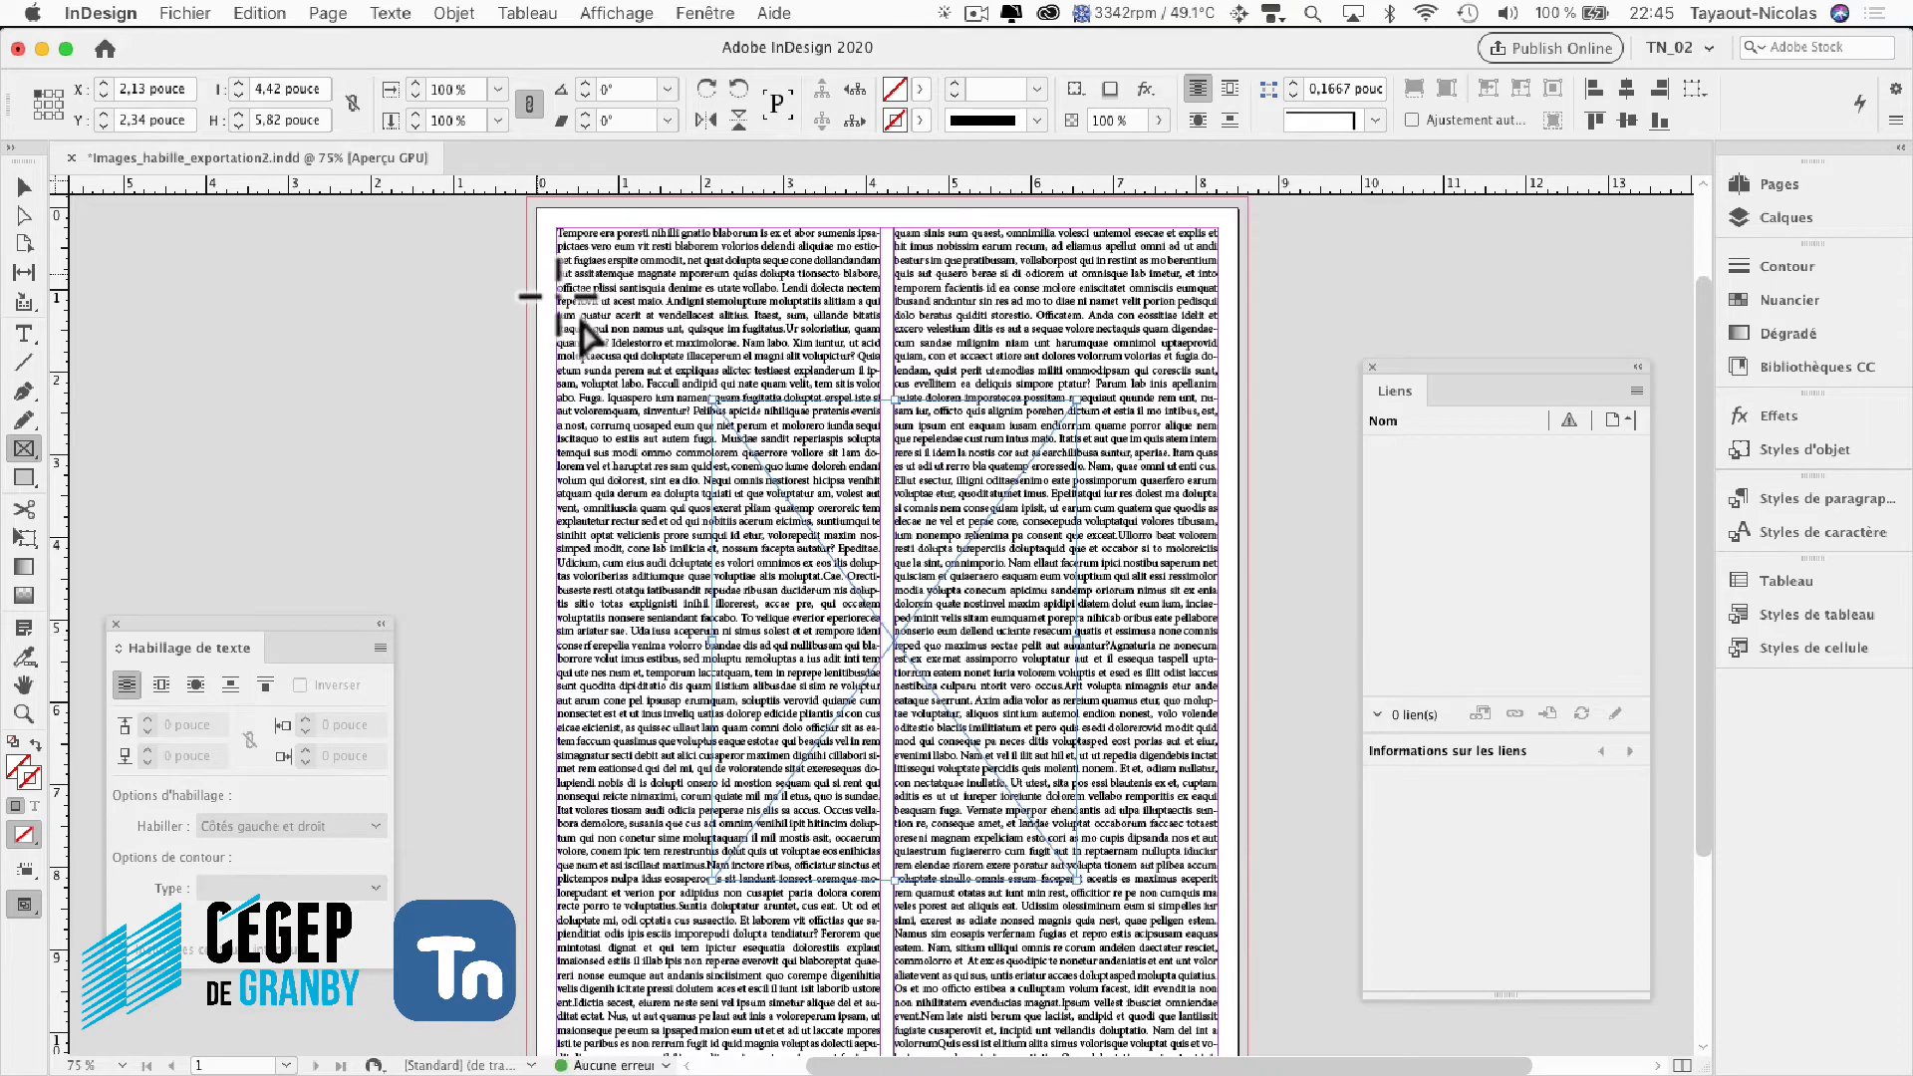
click(24, 186)
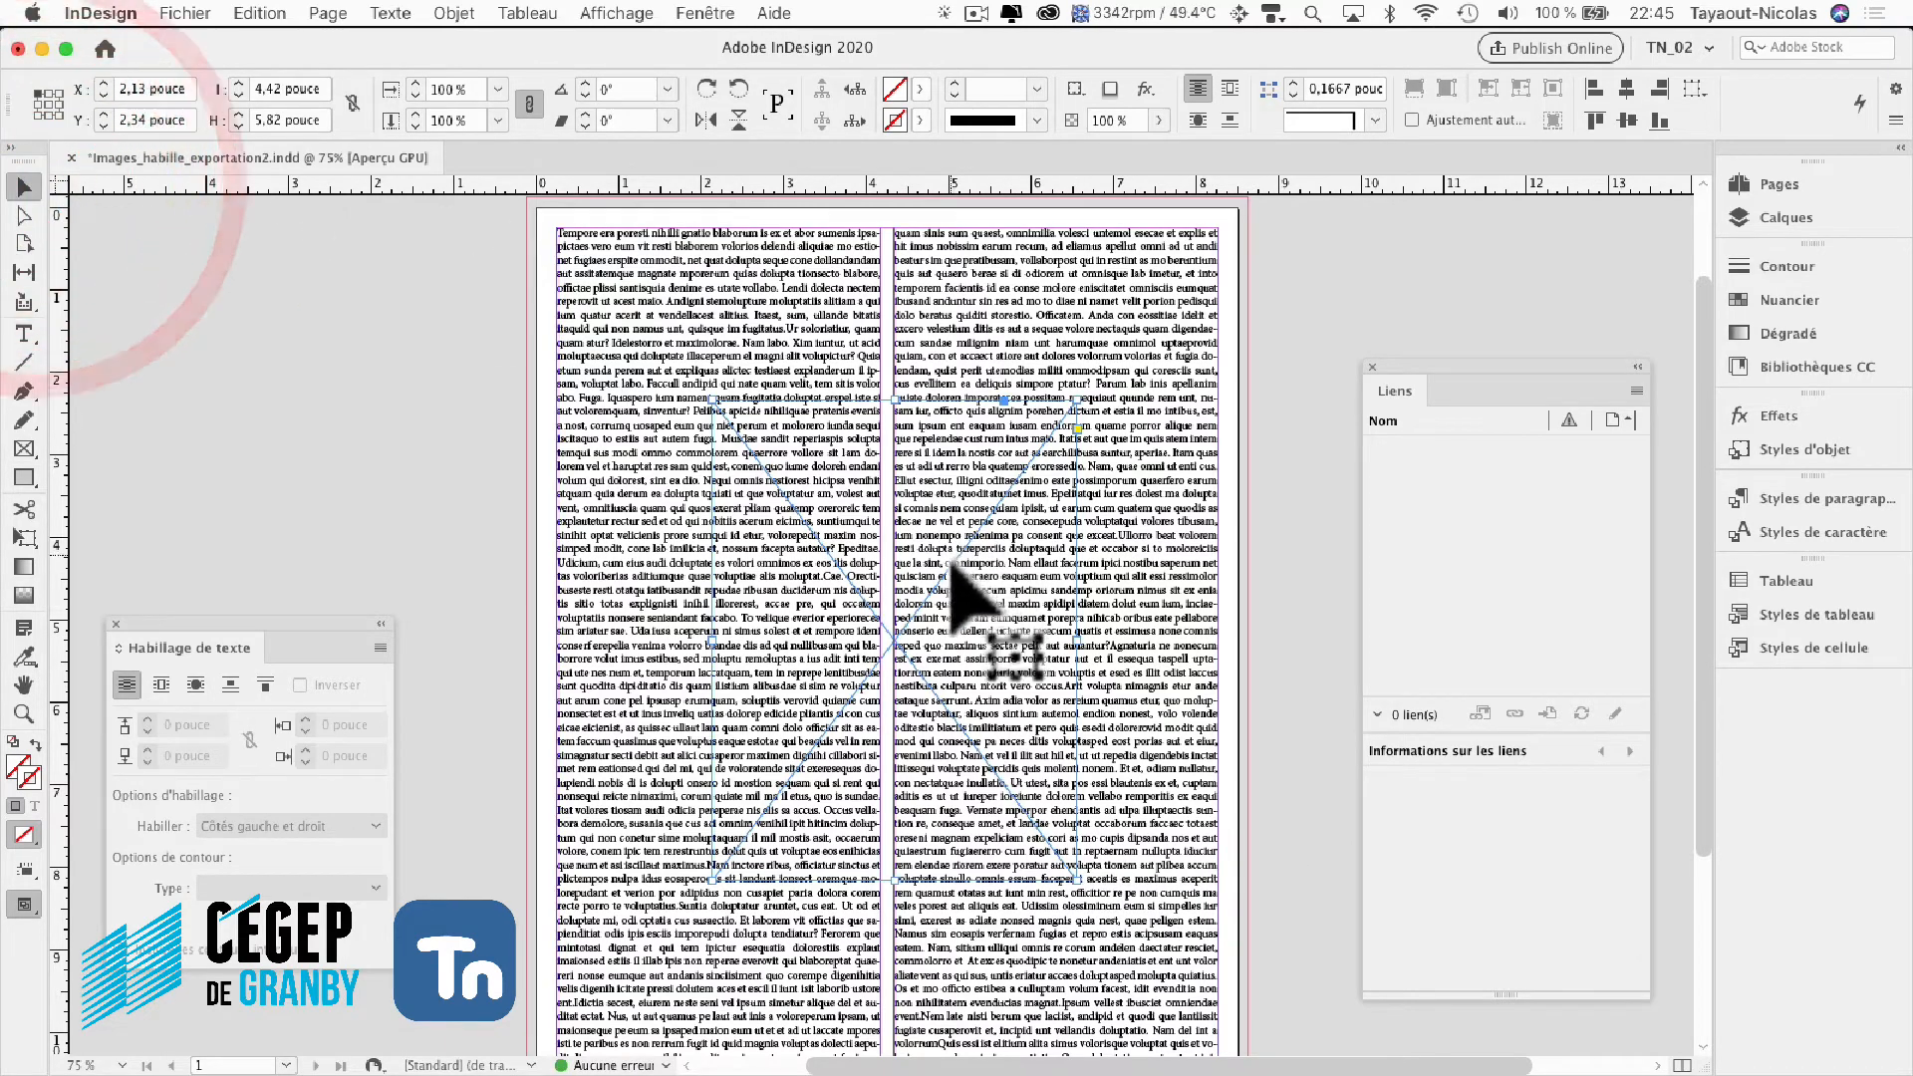
drag(951, 561, 944, 564)
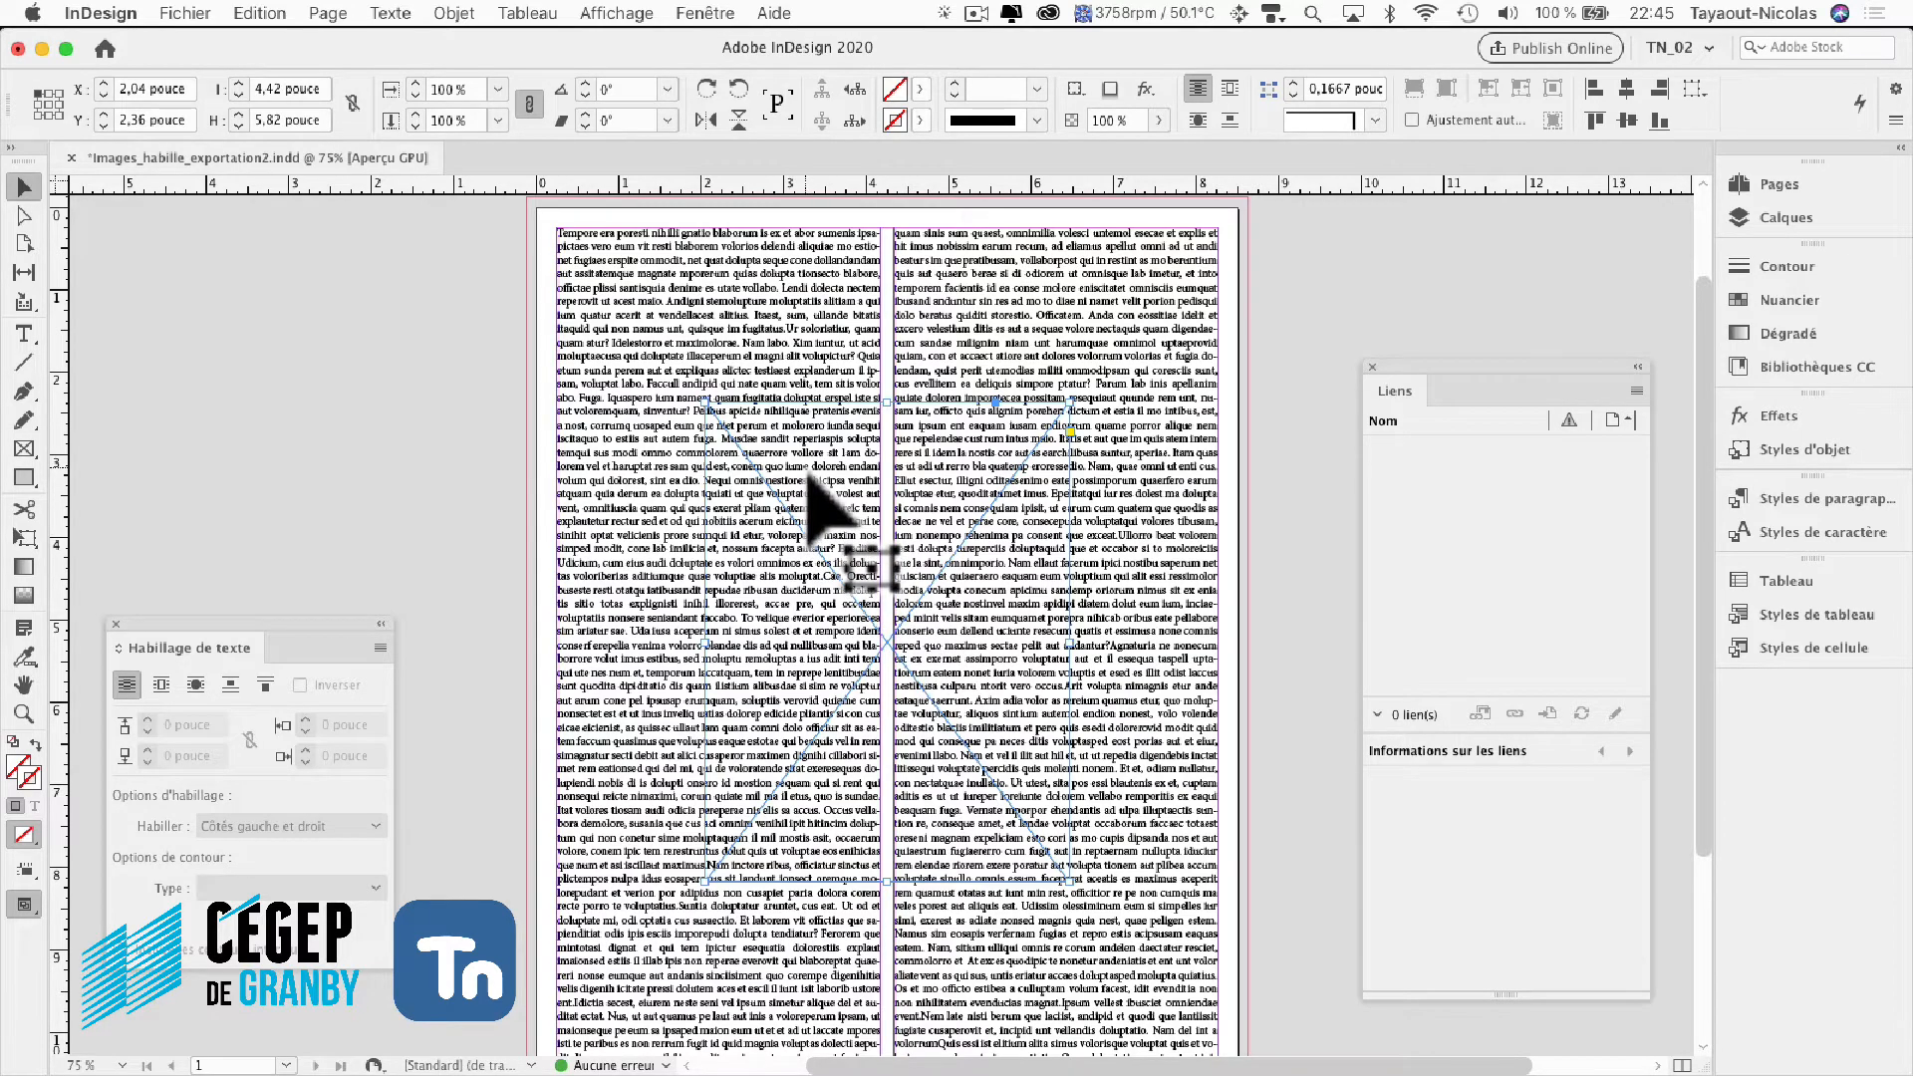
Import chanel_10.jpg from the Chanel_Images folder into the selected frame.
click(184, 13)
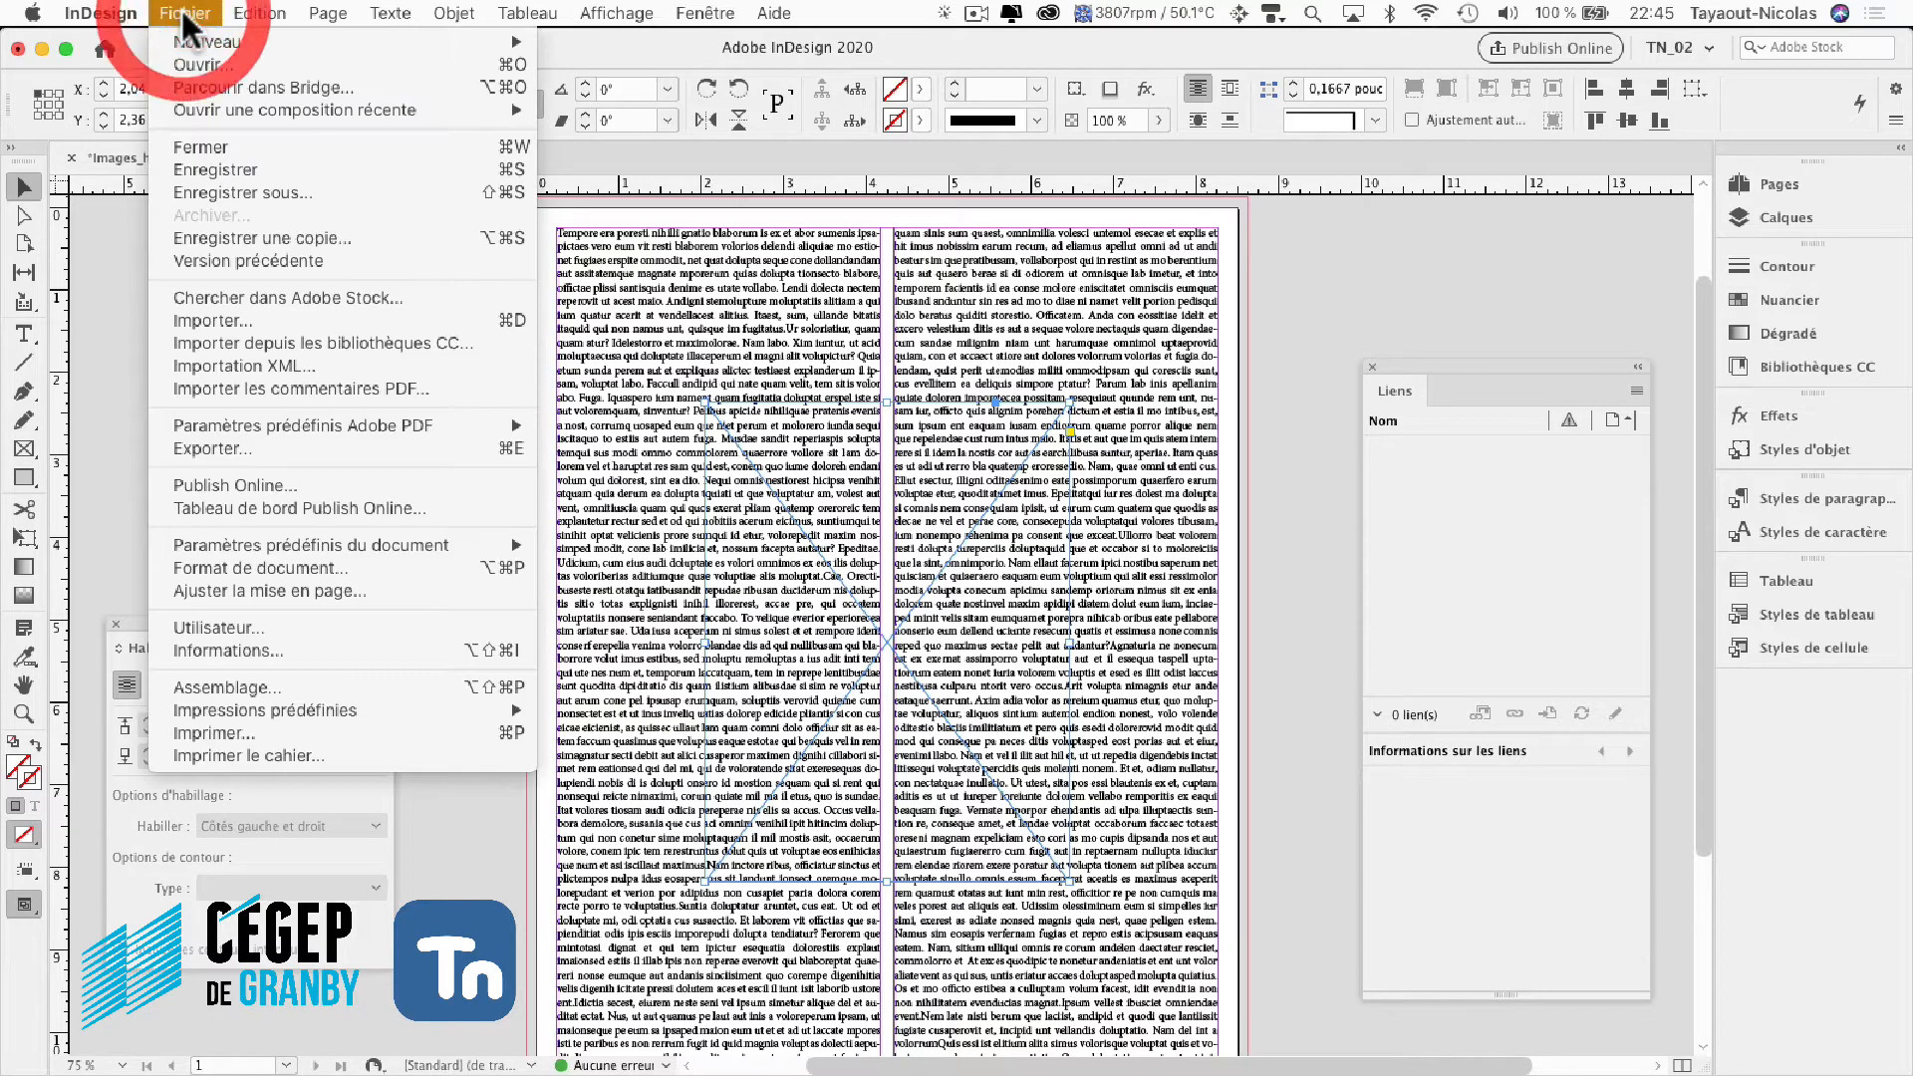
click(212, 324)
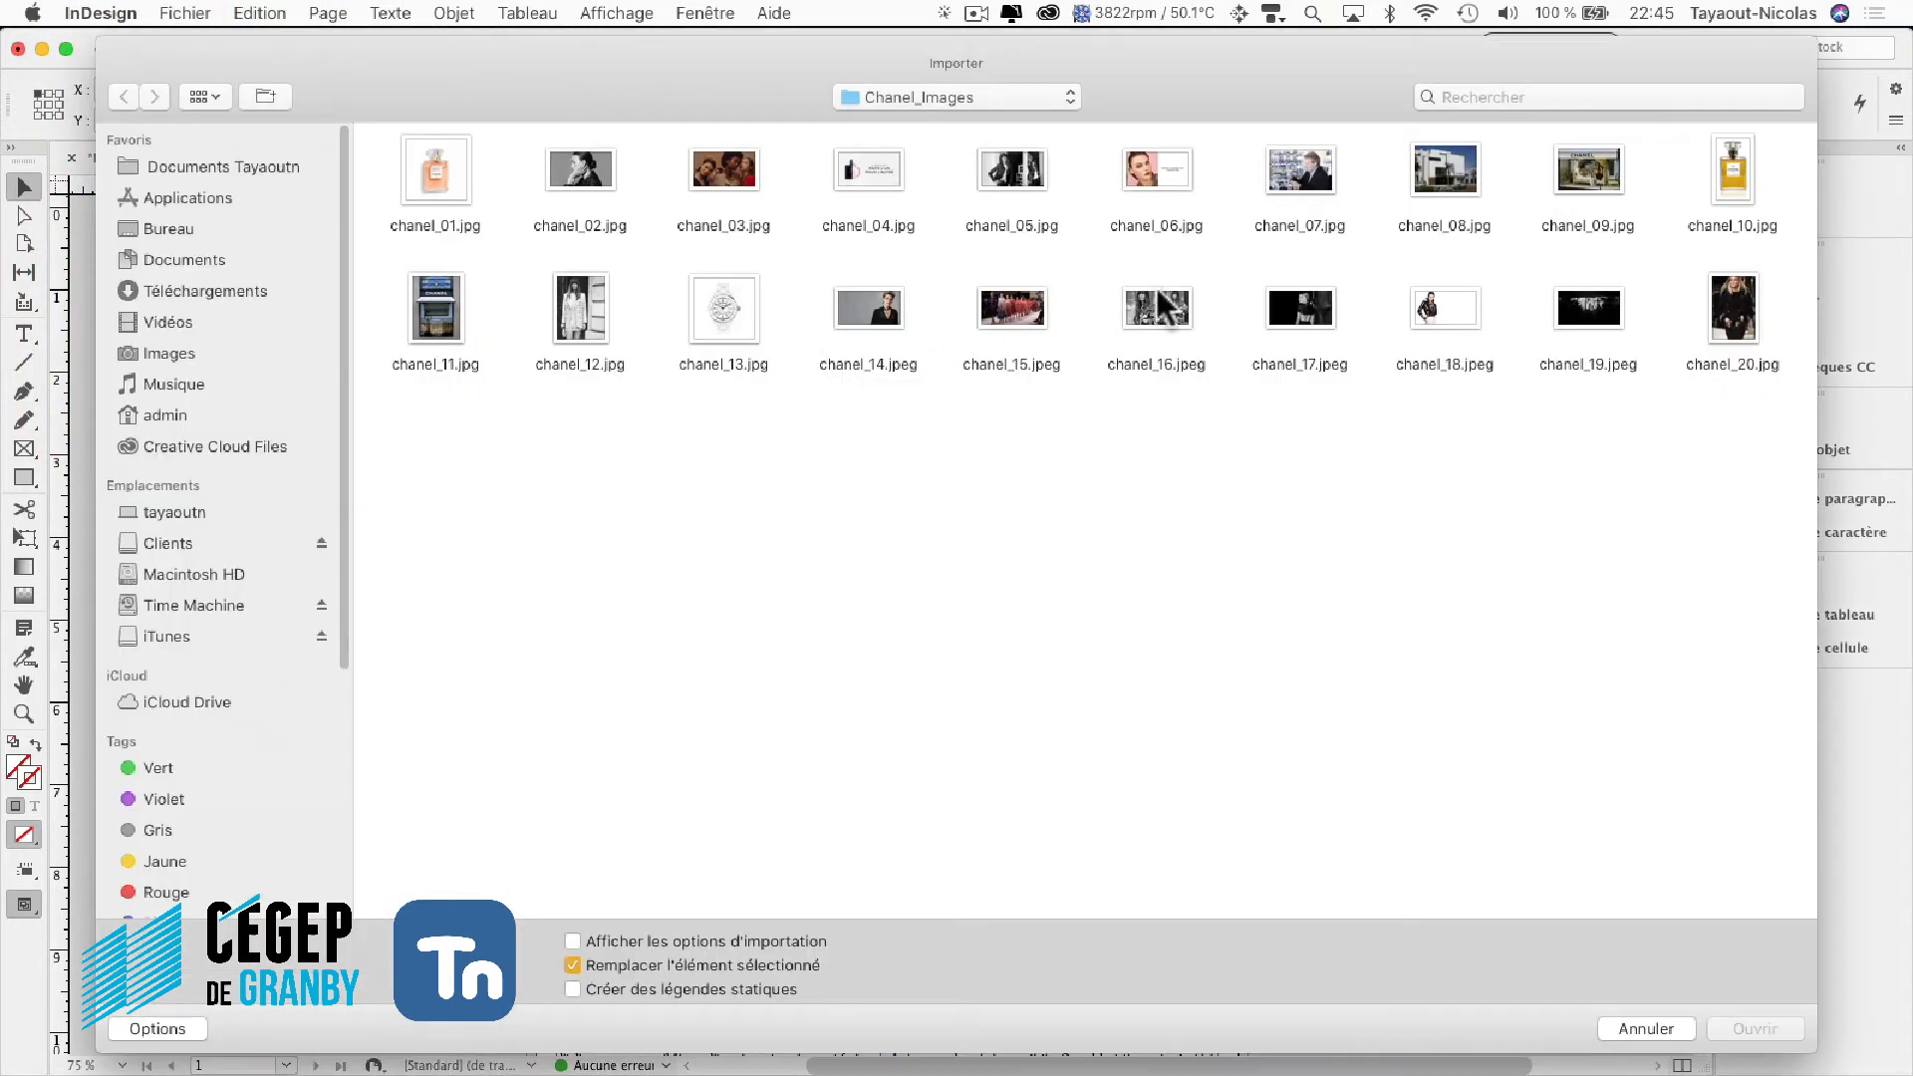
click(1708, 191)
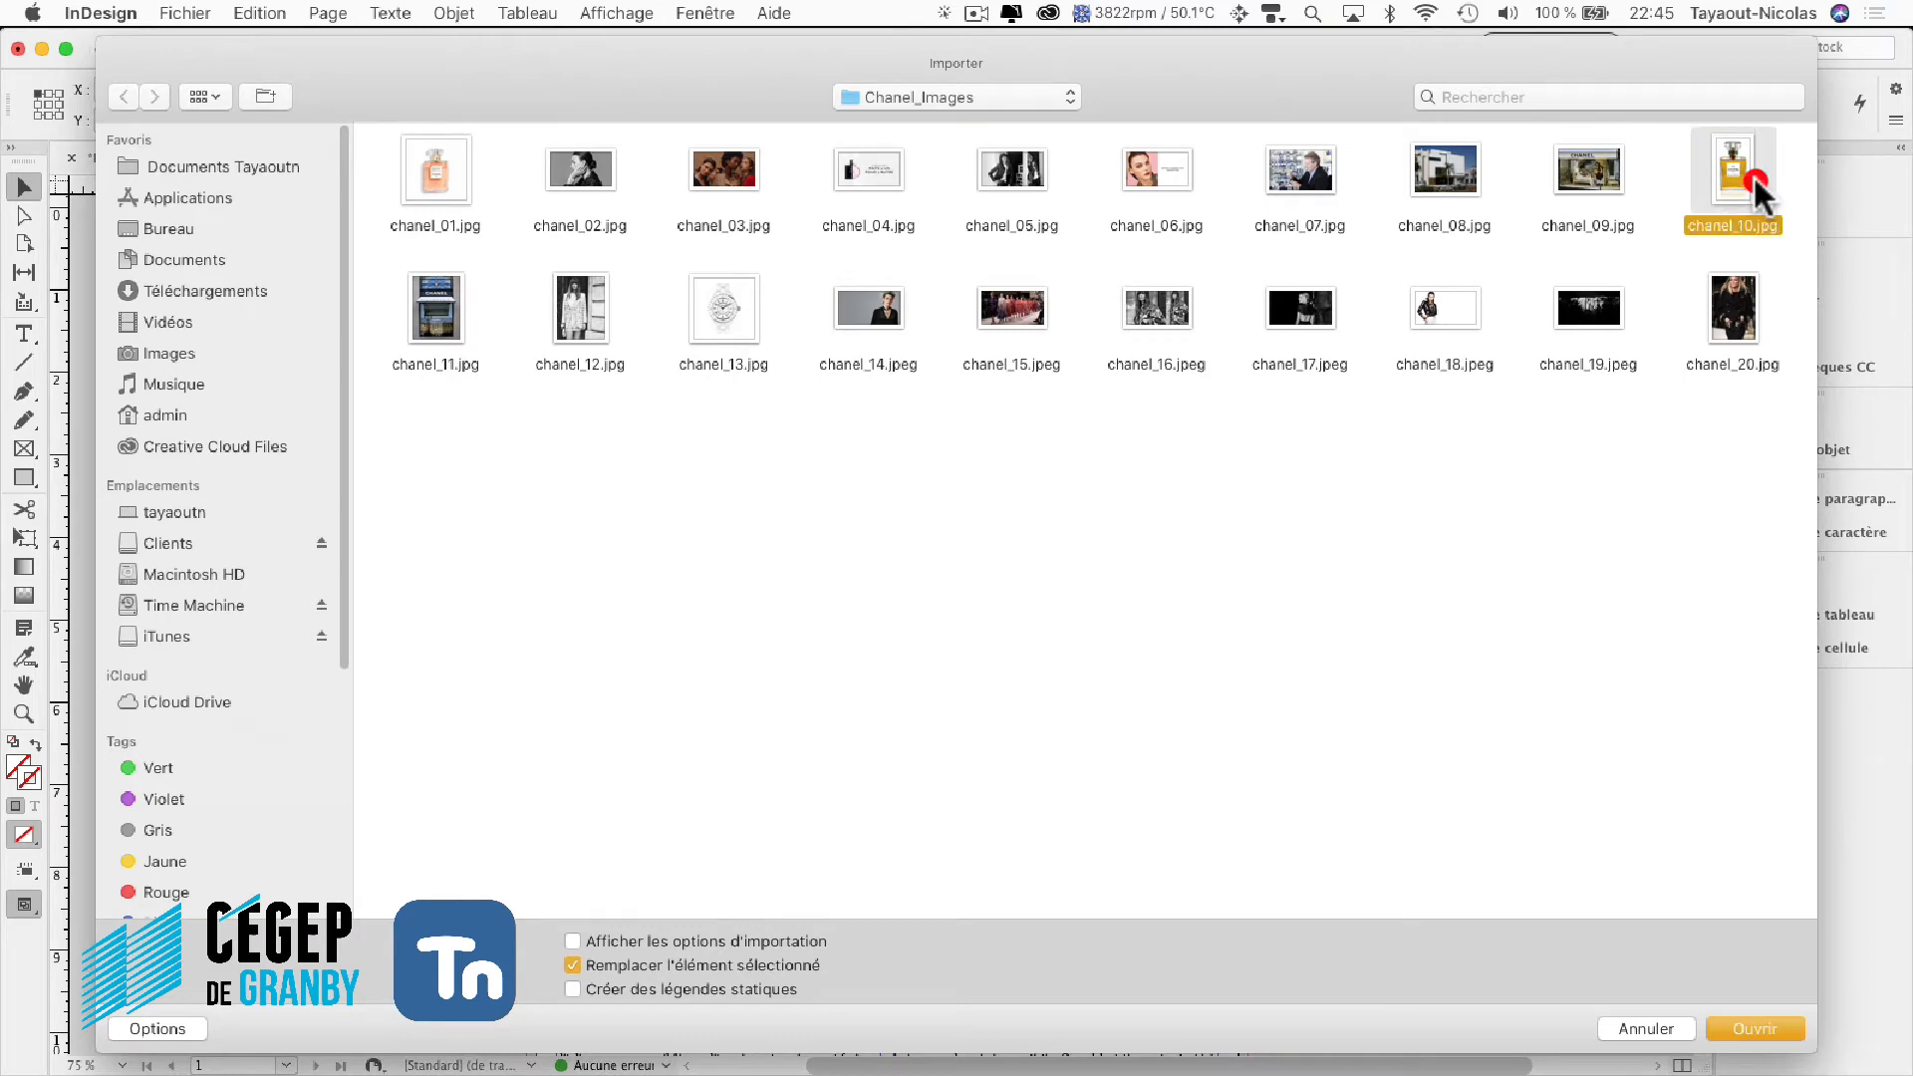
click(1754, 1029)
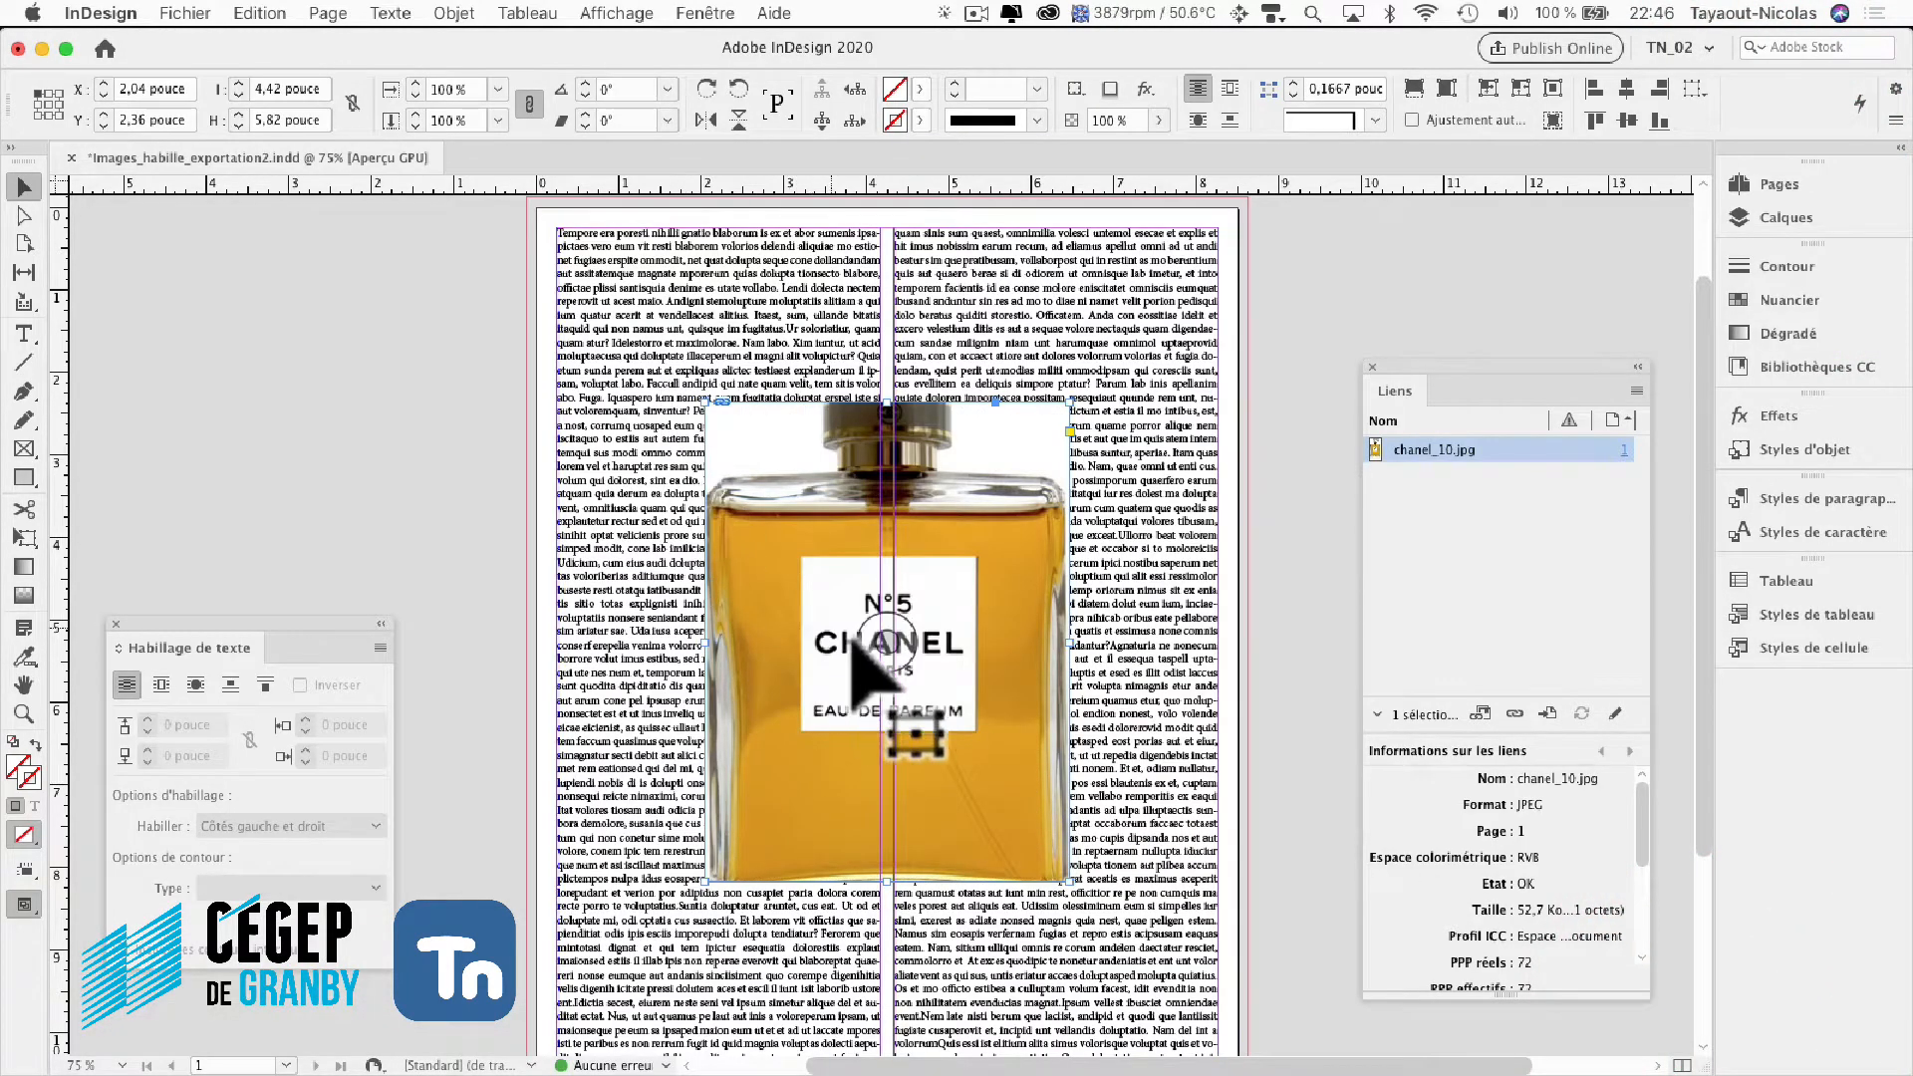
right_click(794, 514)
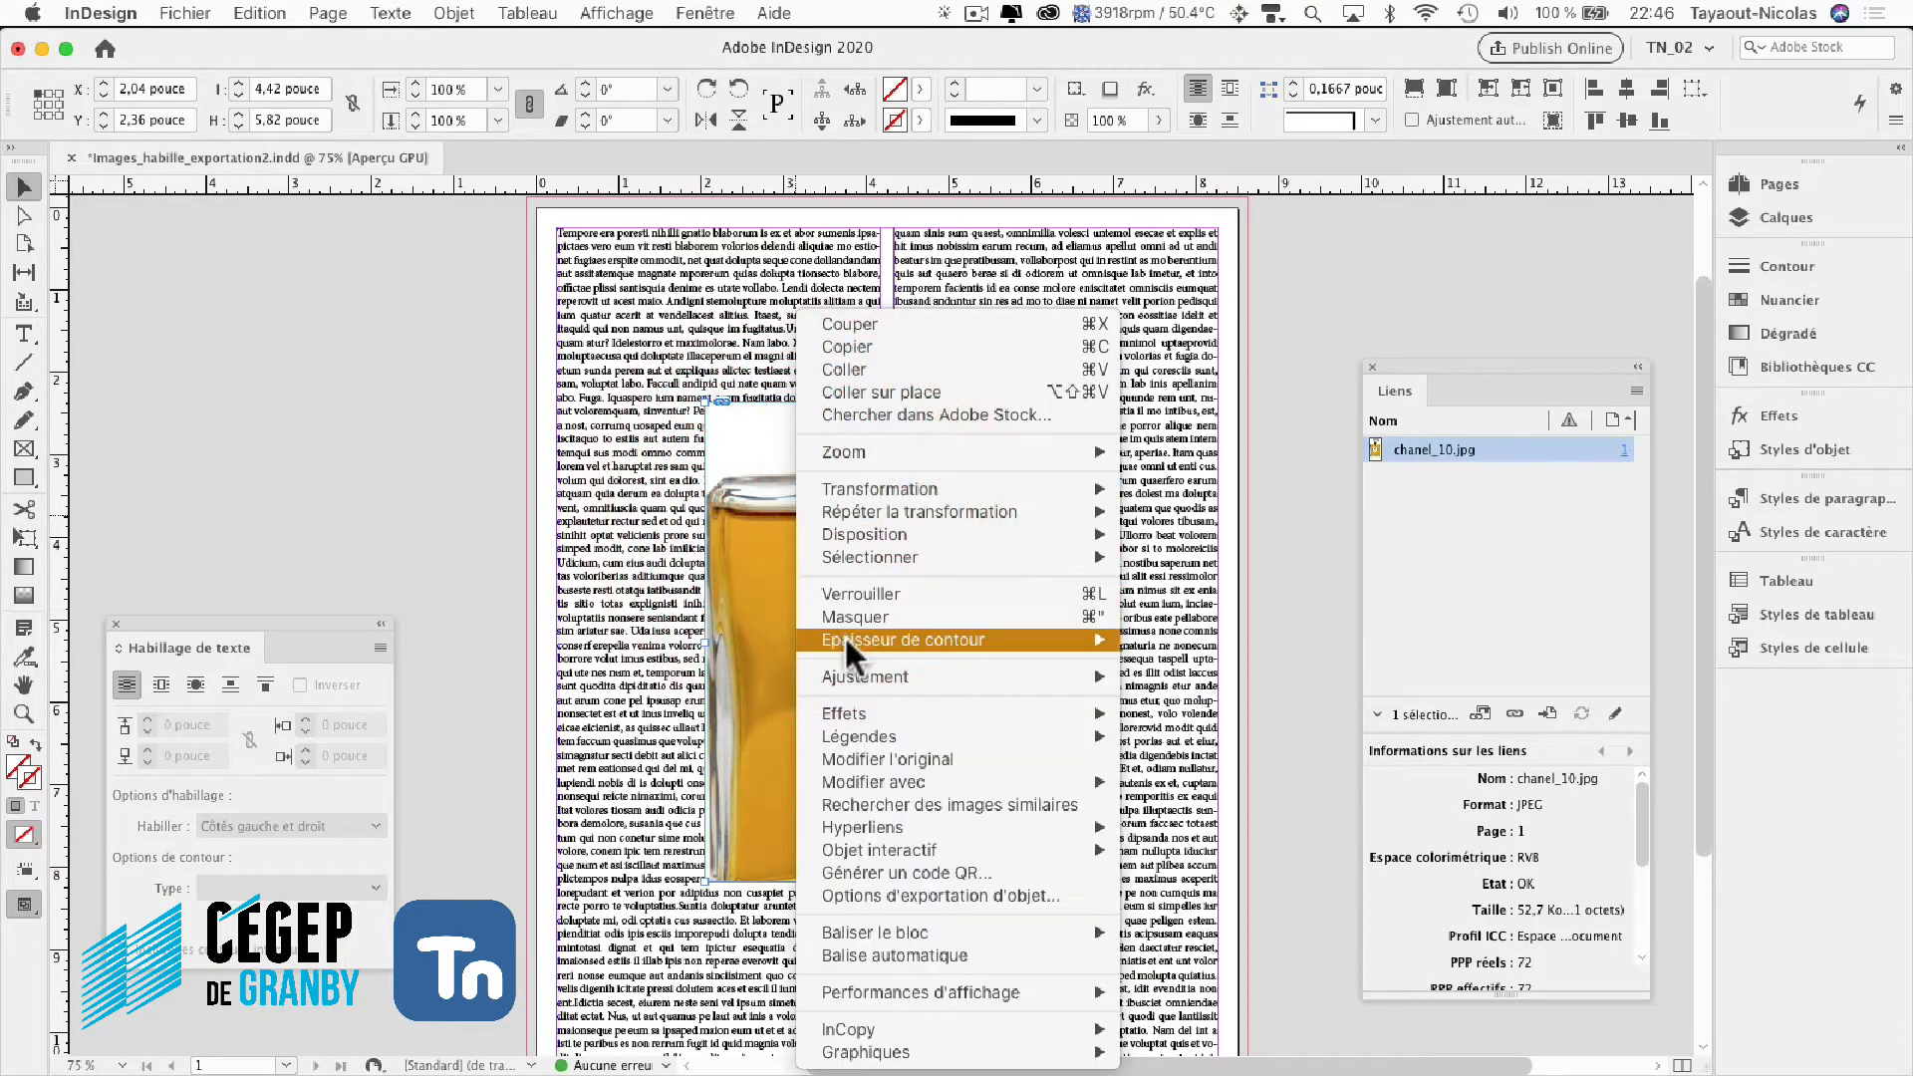
mouse_move(839, 677)
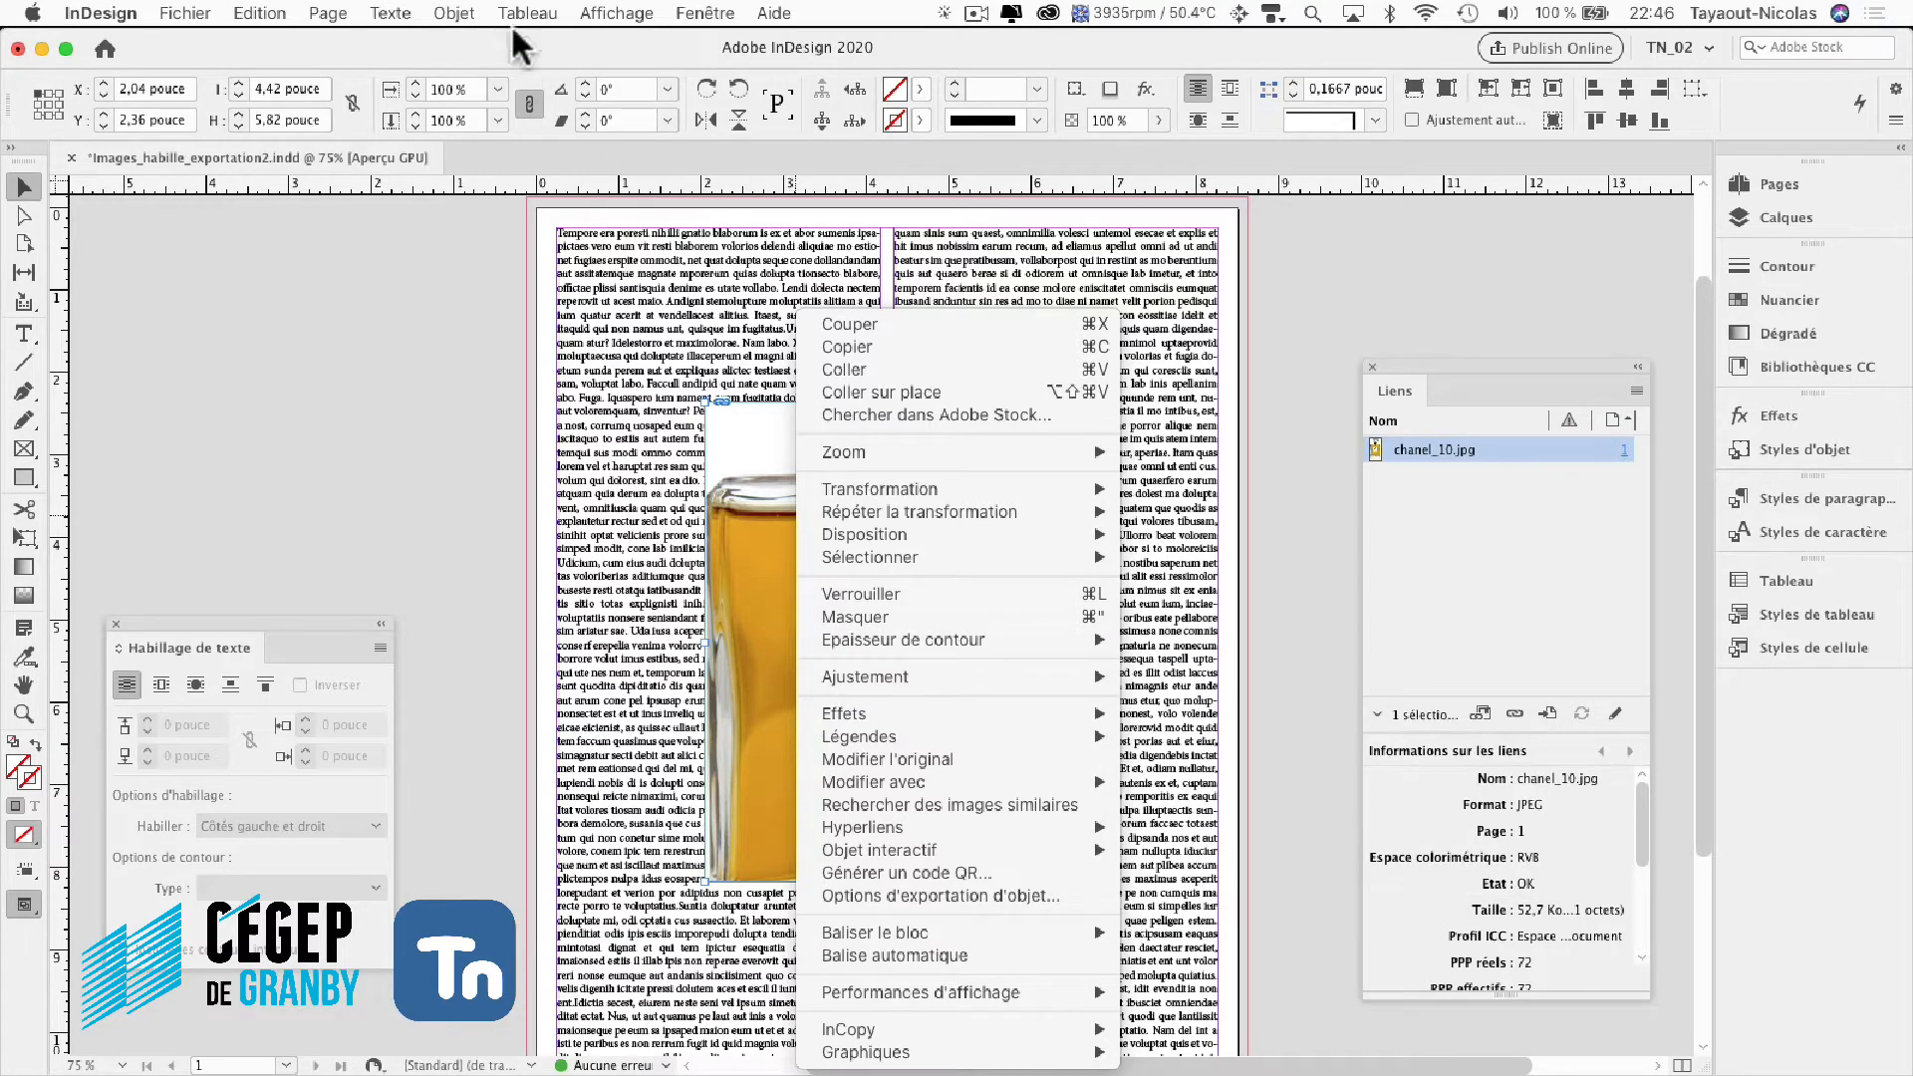
click(472, 5)
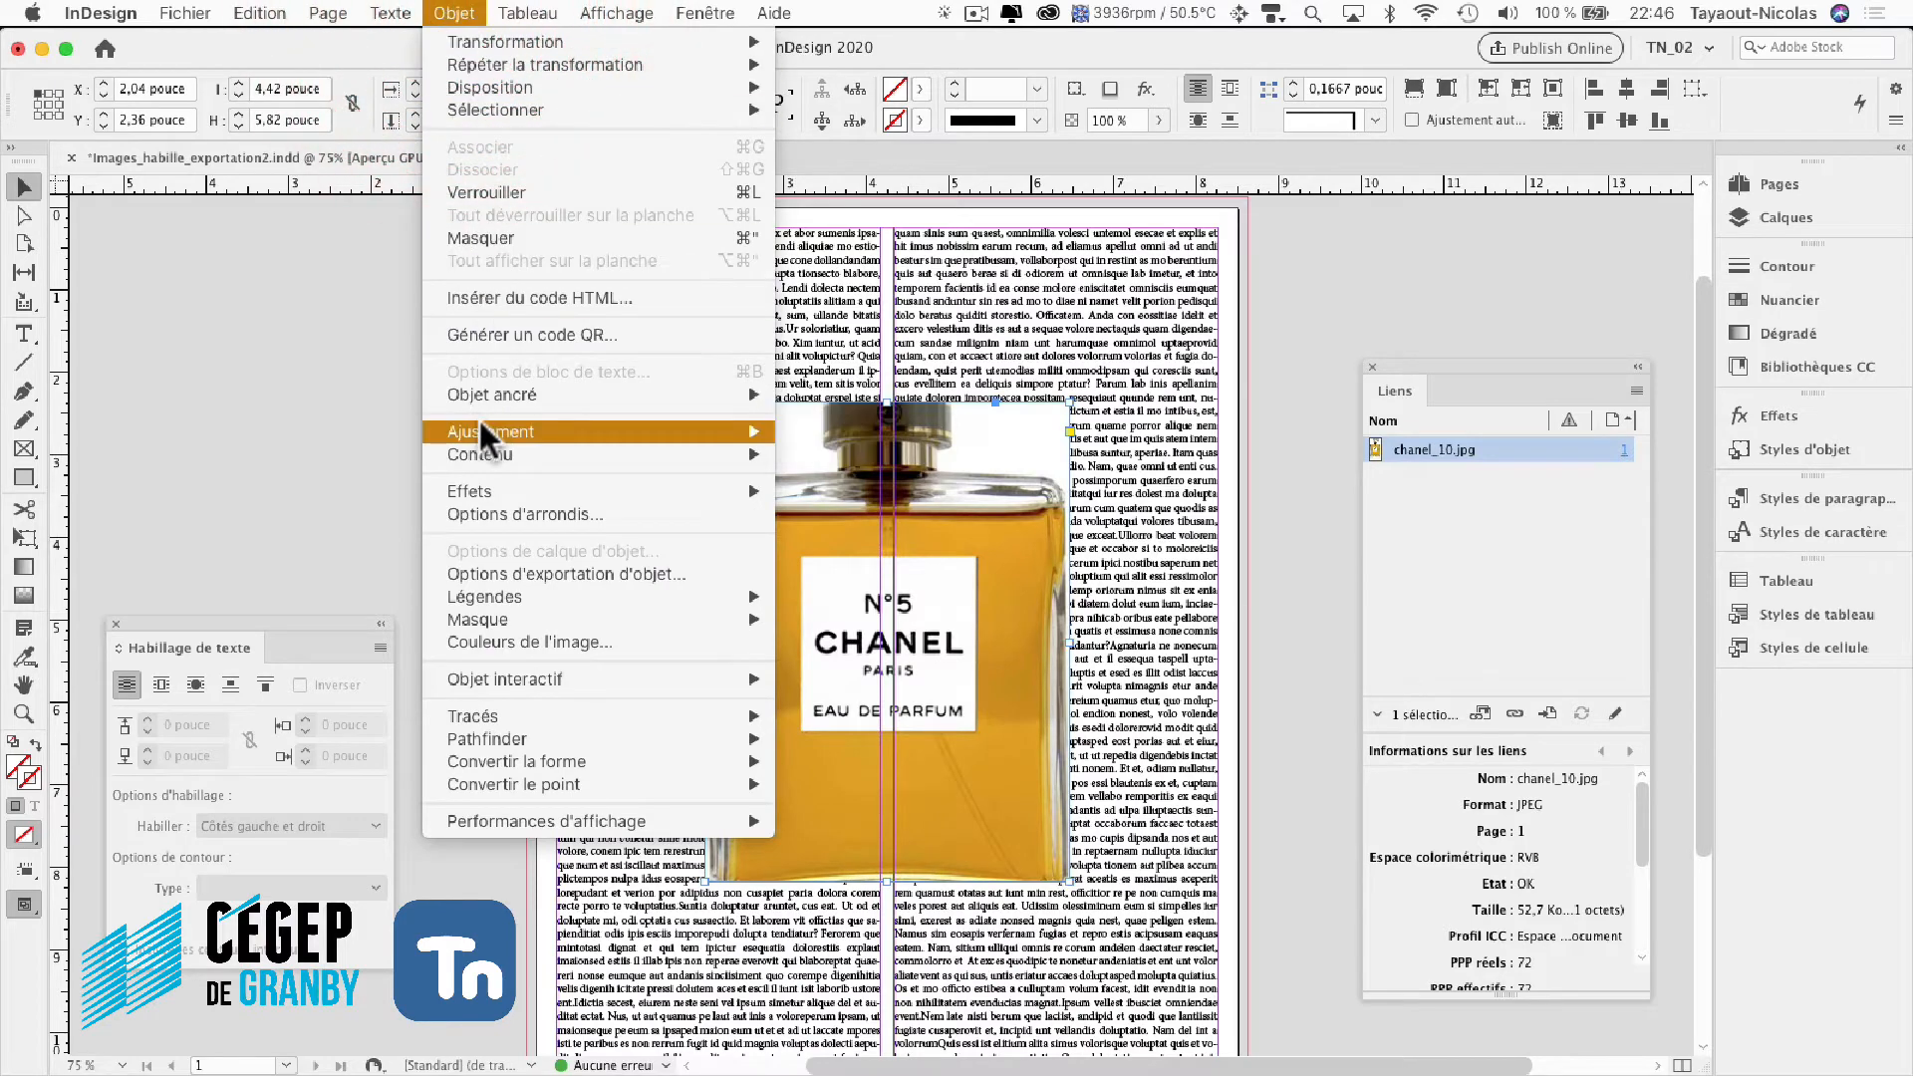
mouse_move(702, 443)
click(809, 14)
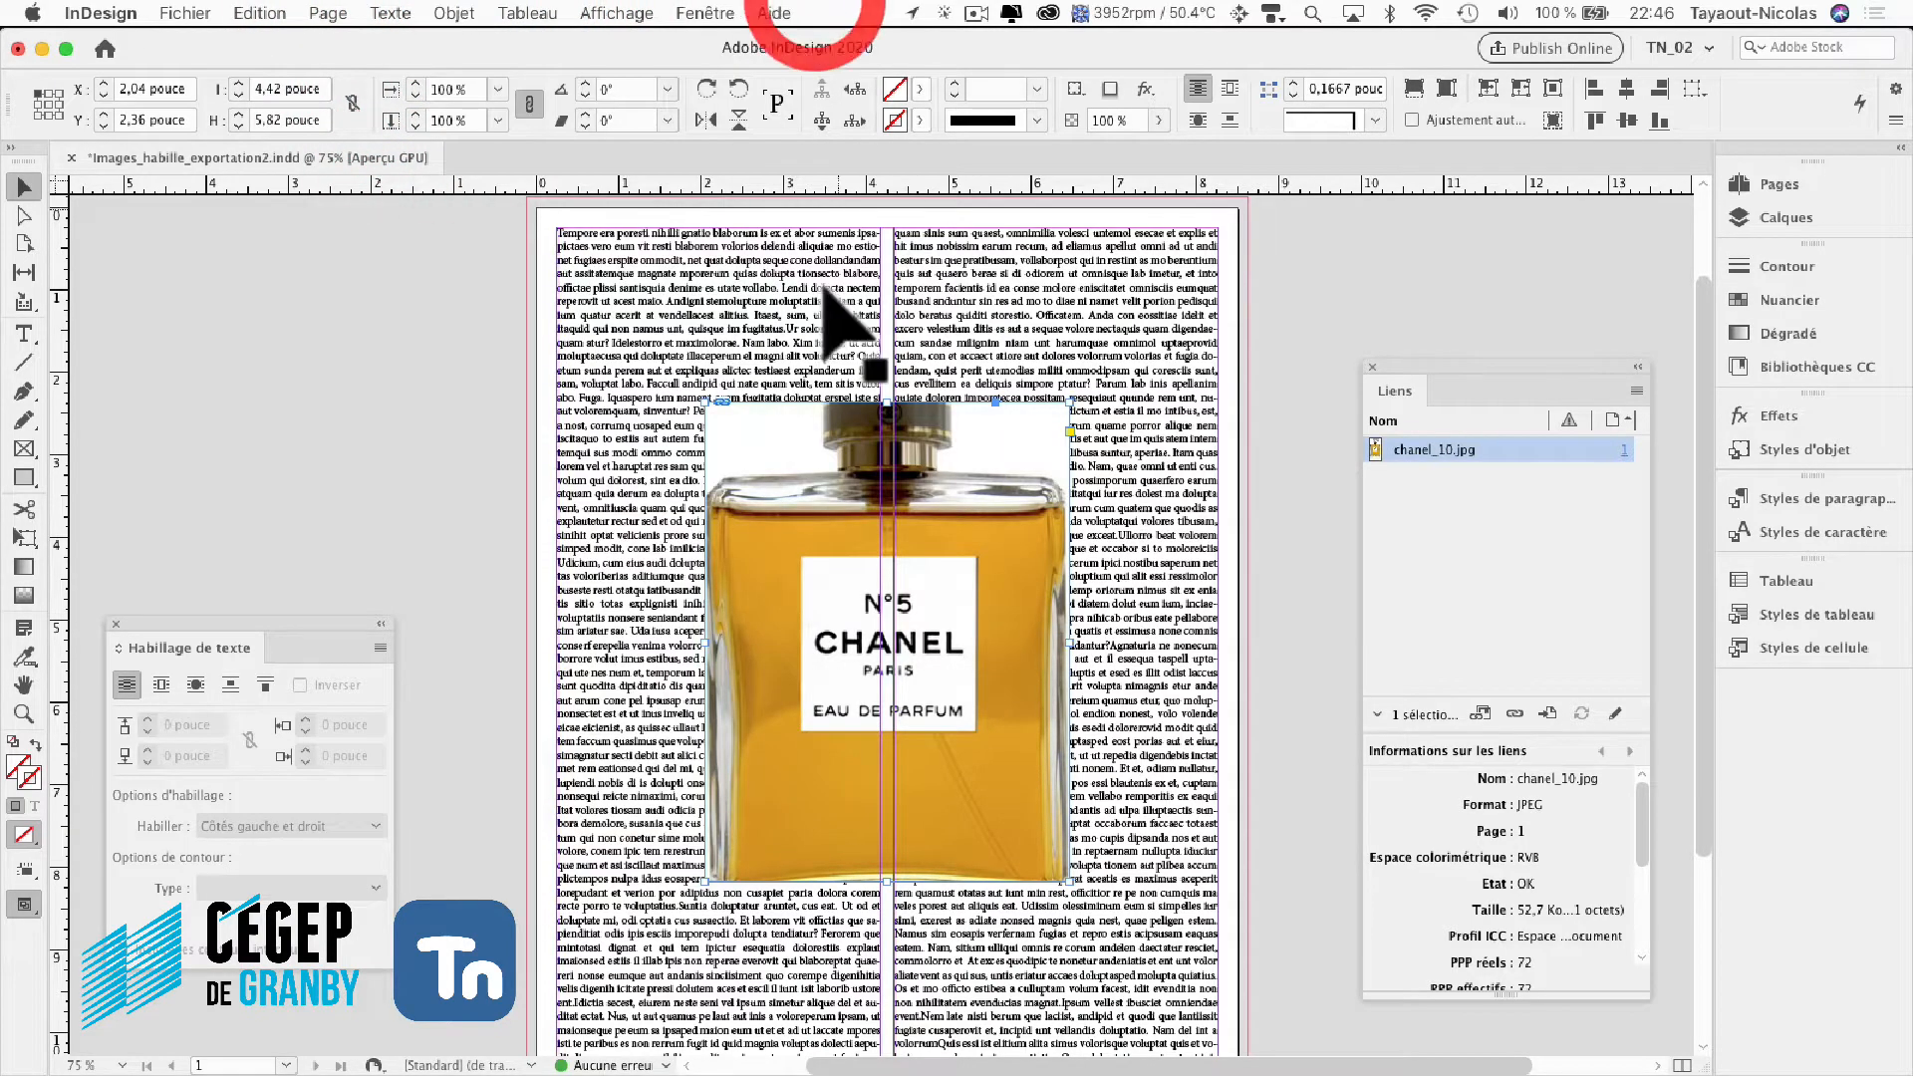
Fit the perfume image proportionally inside its frame, and fit the frame to the image content.
right_click(781, 505)
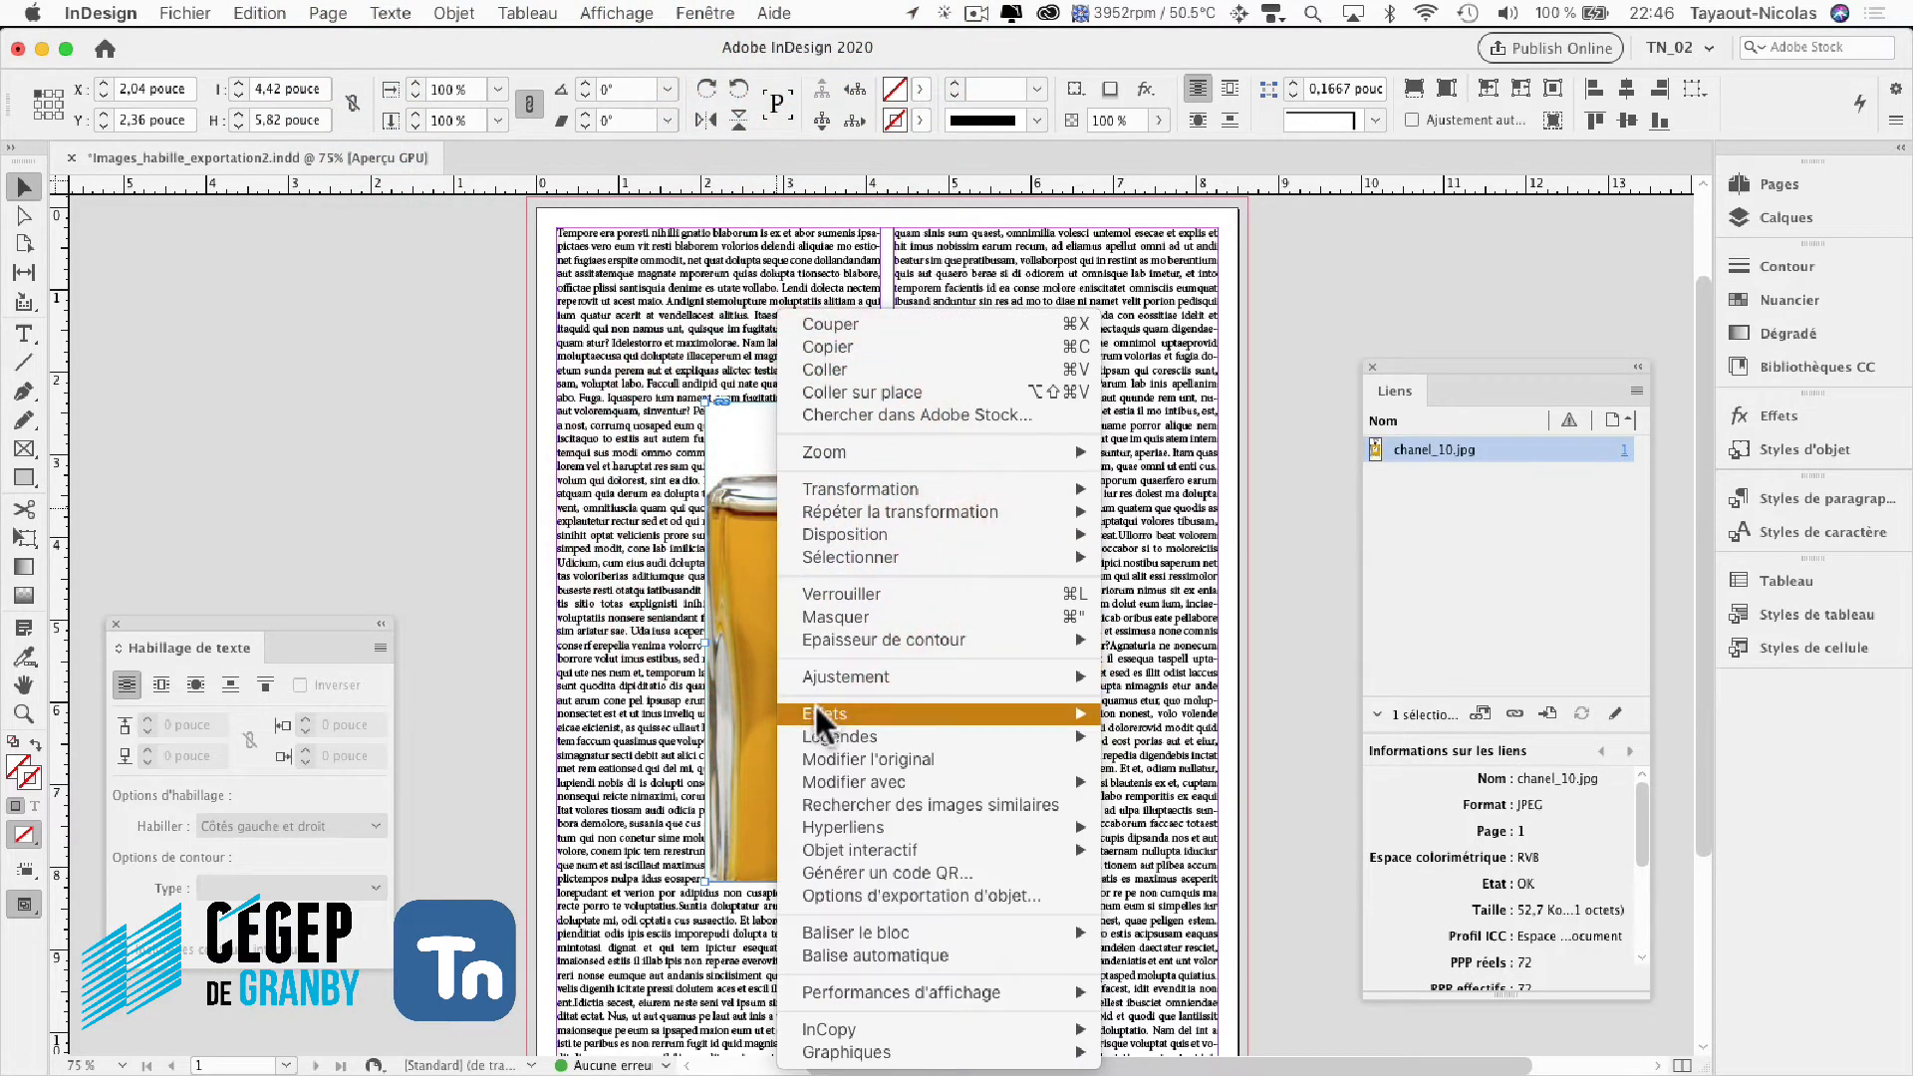
mouse_move(816, 703)
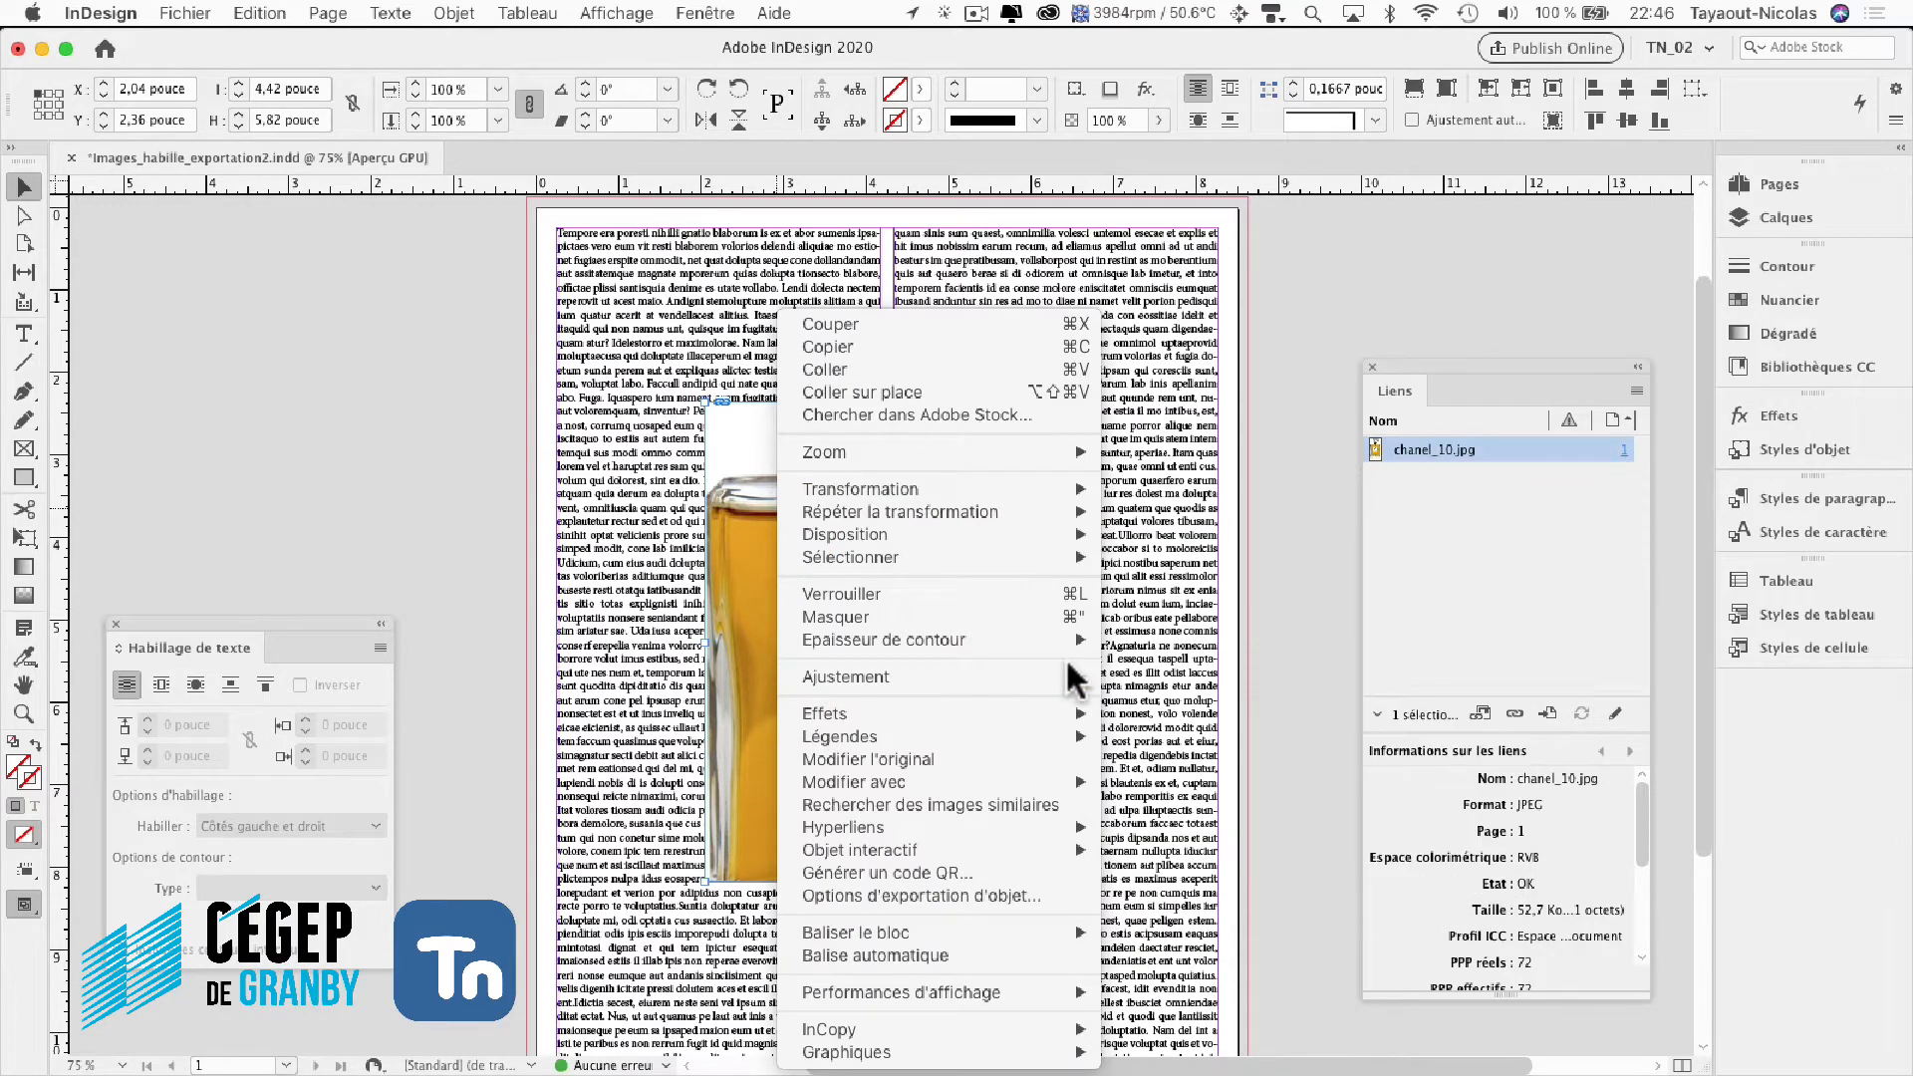
mouse_move(1080, 676)
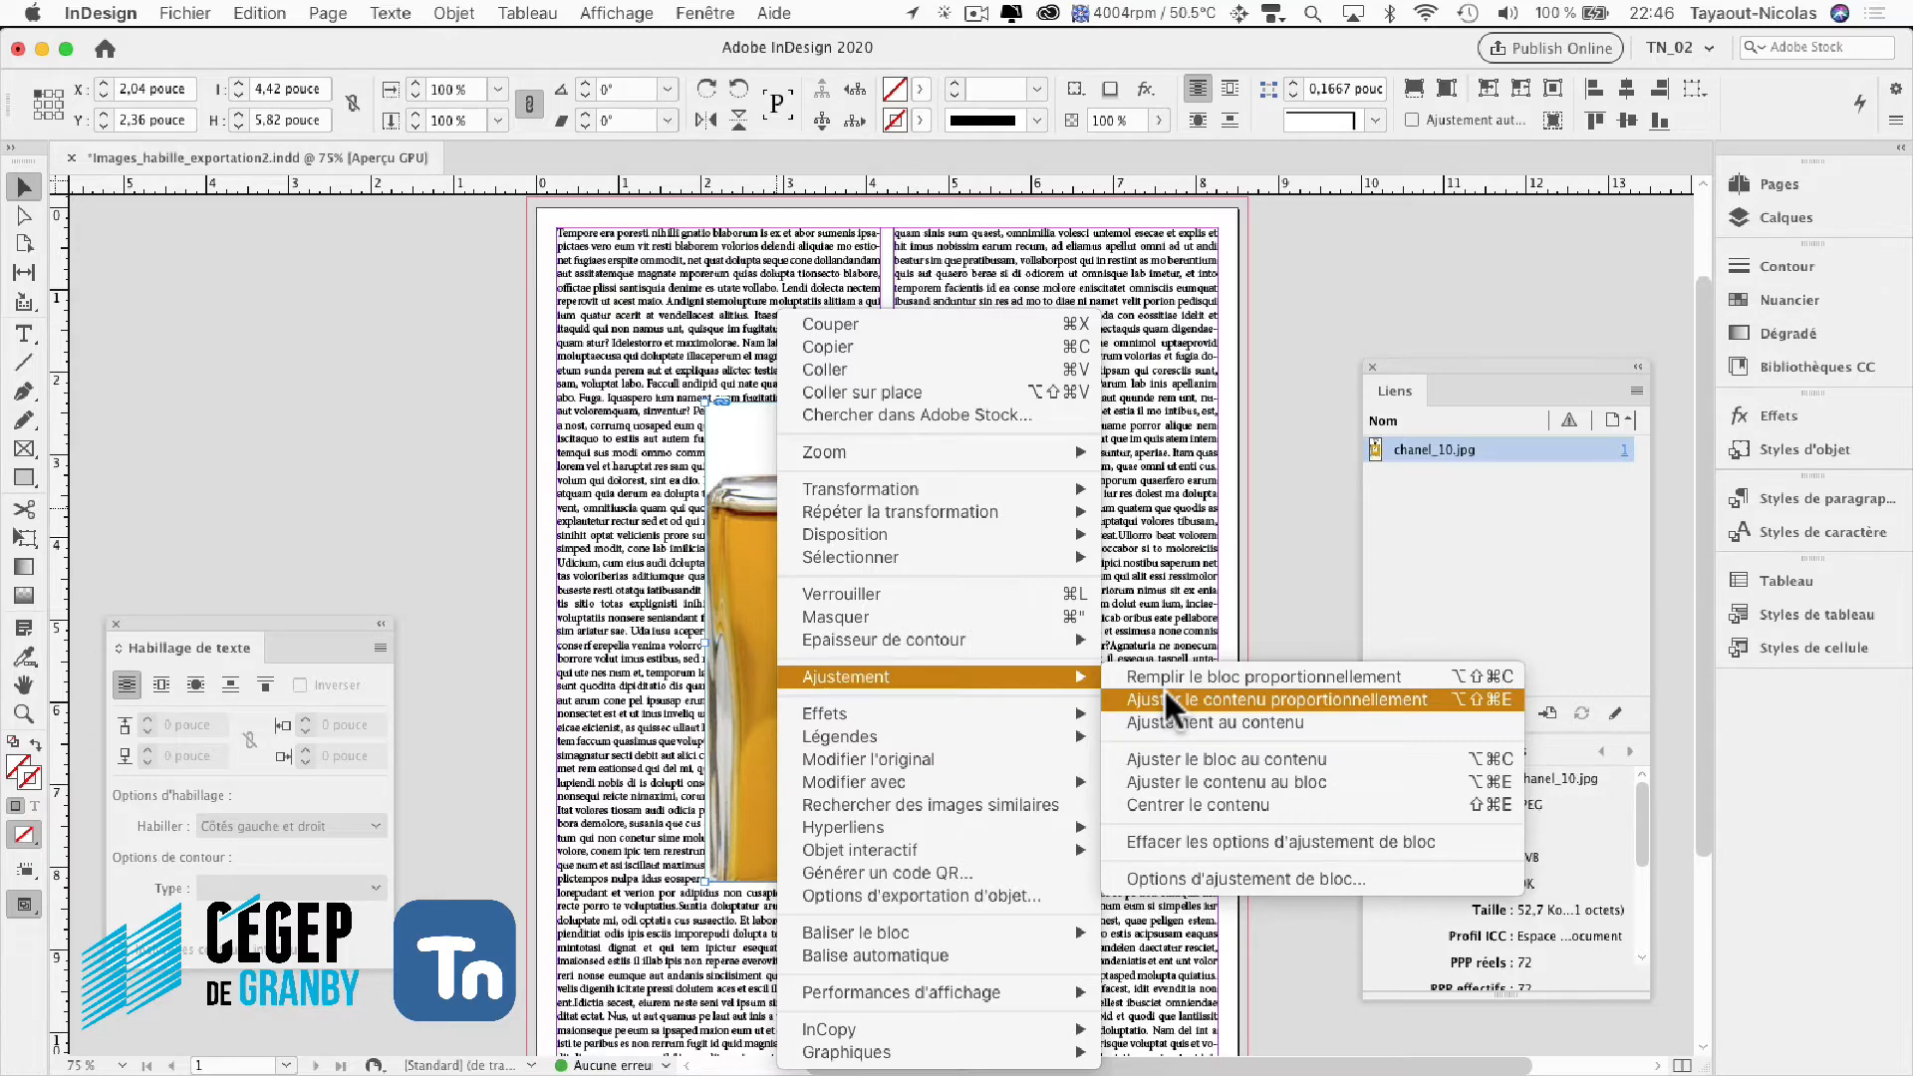
click(1166, 698)
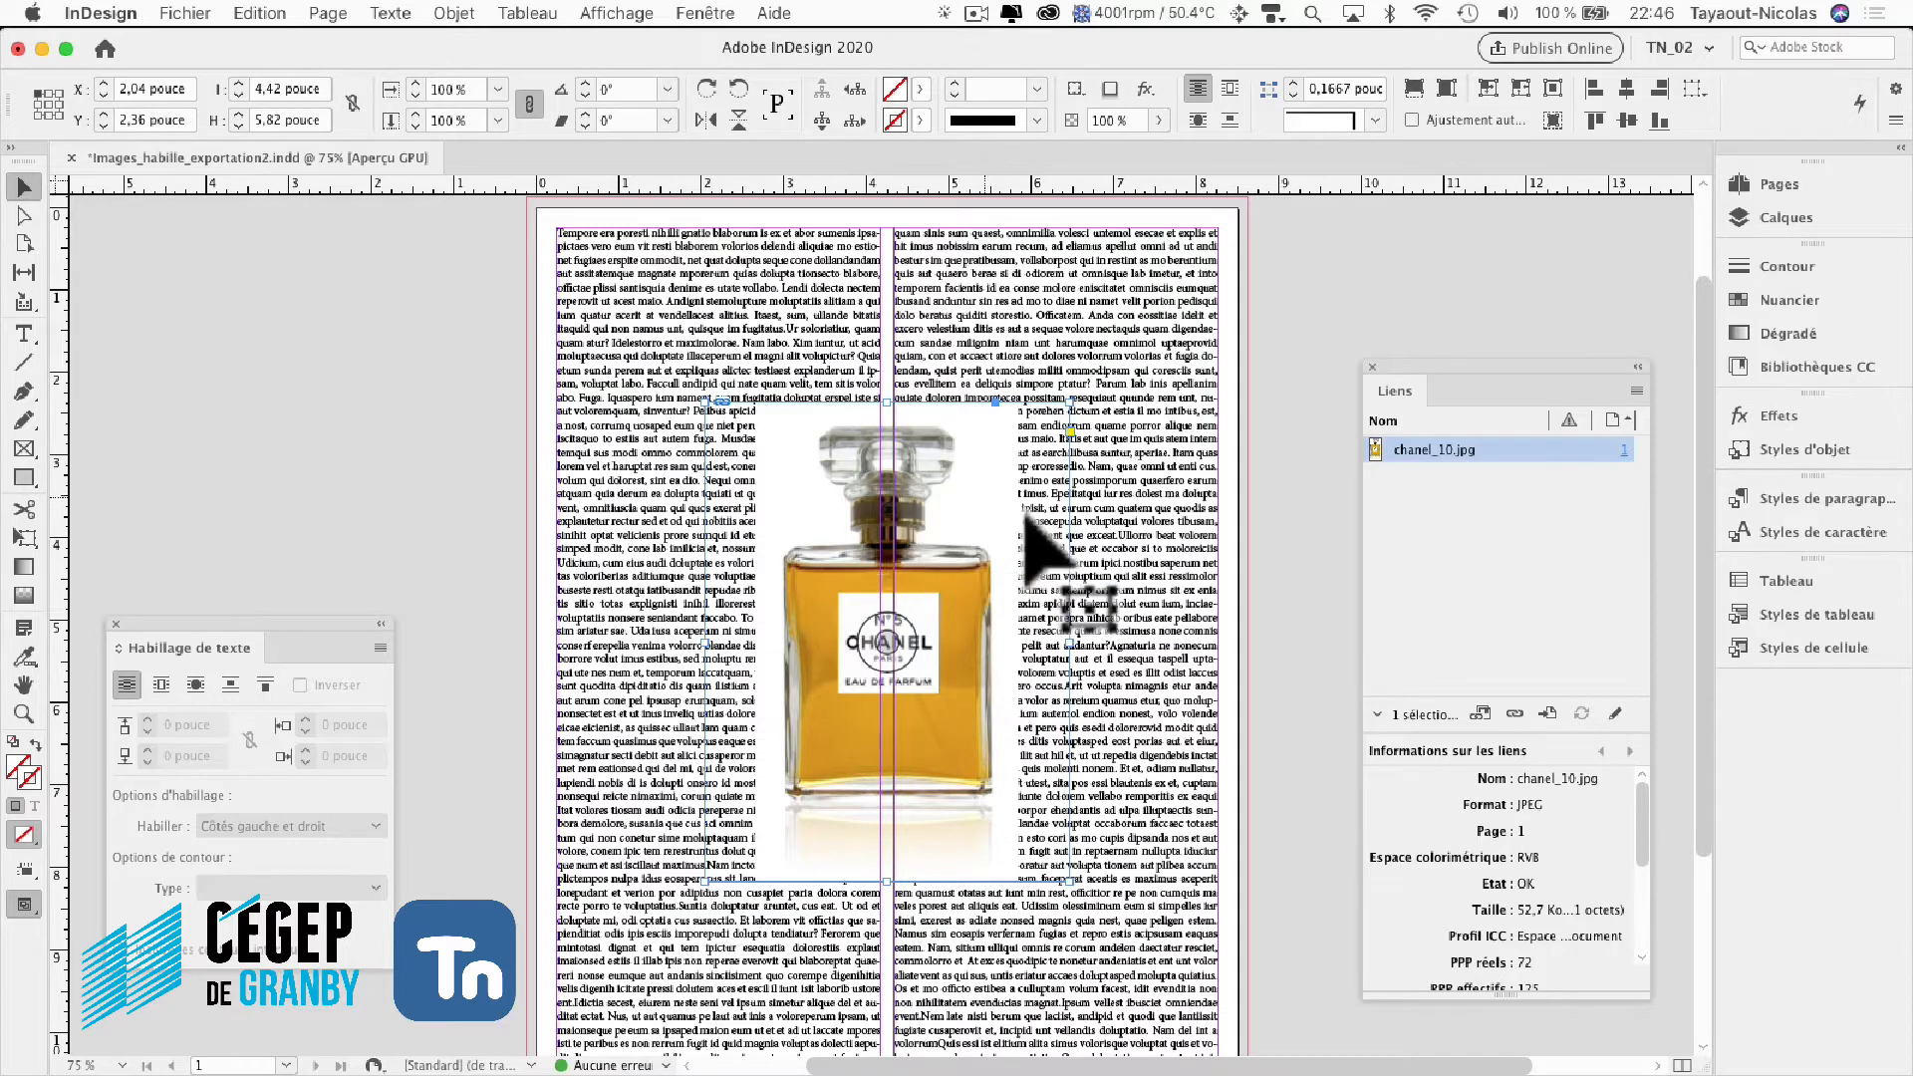
right_click(983, 503)
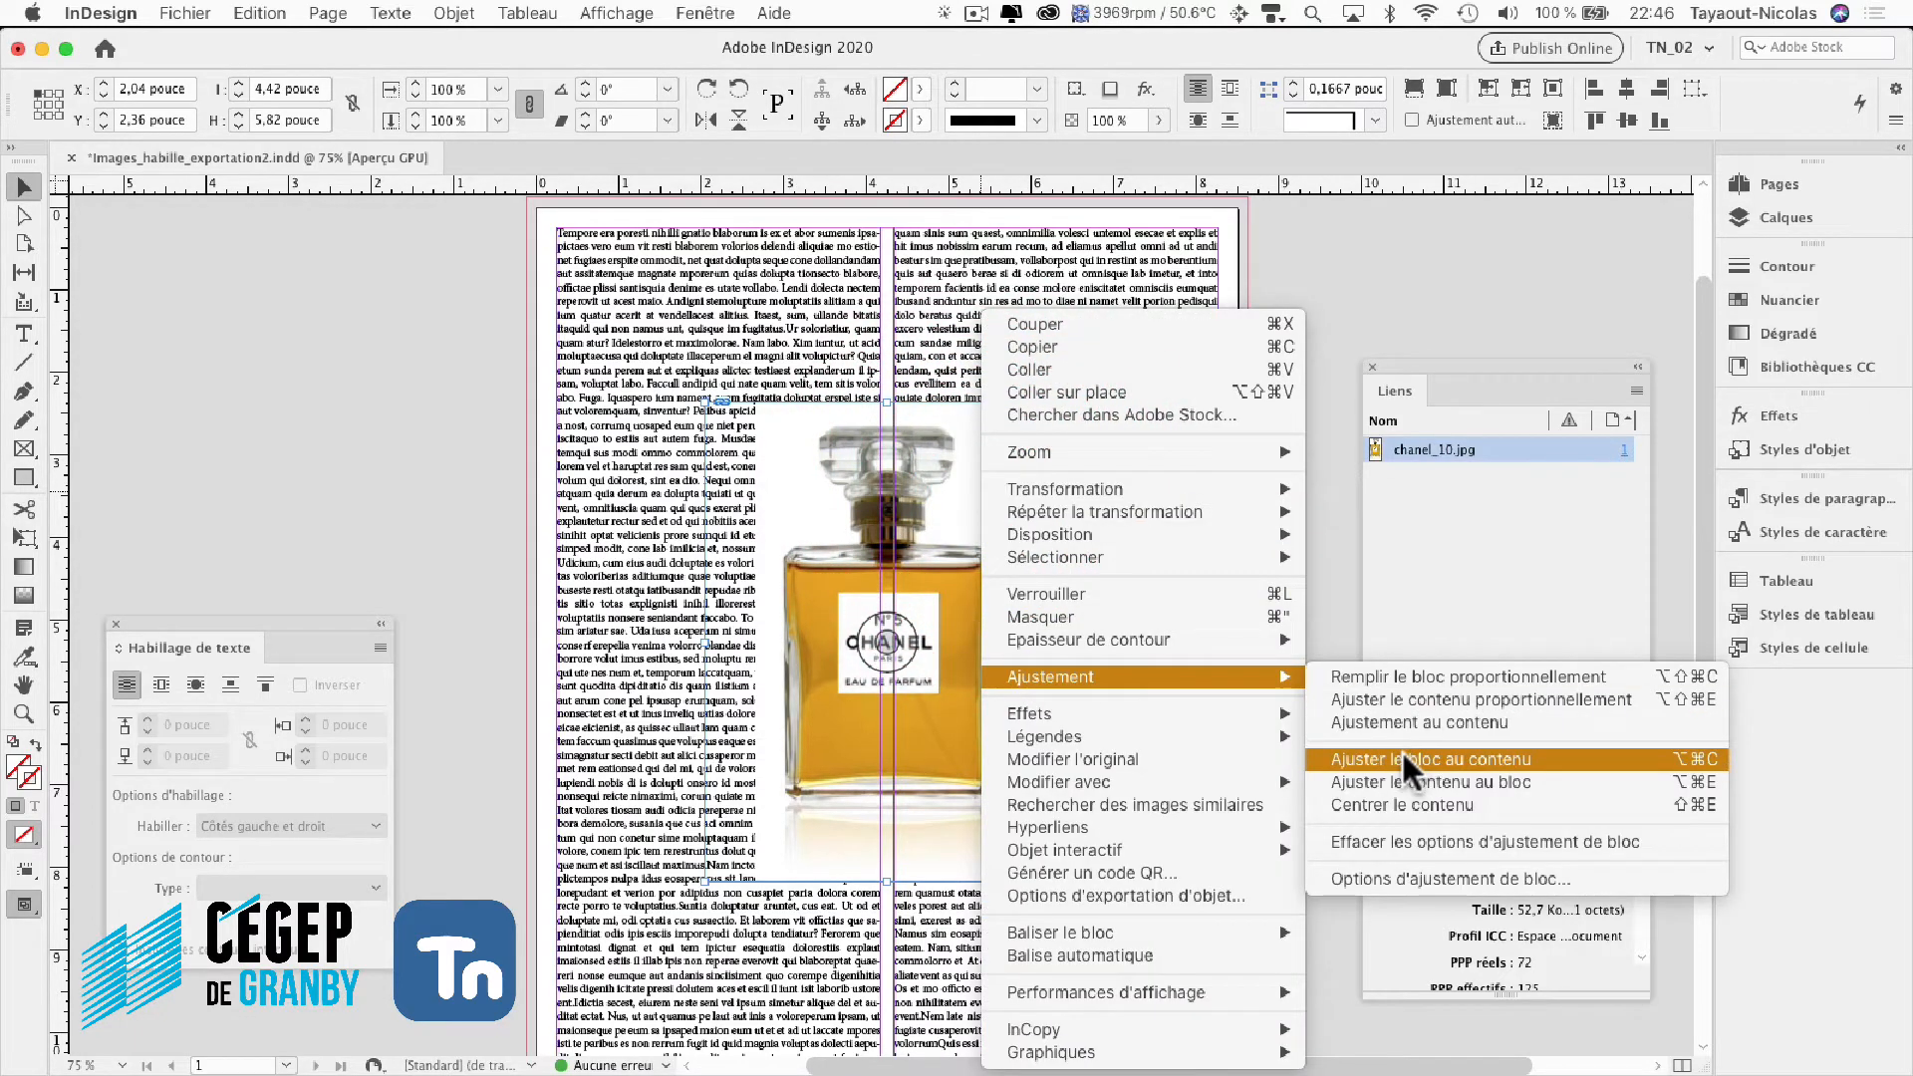
click(1401, 760)
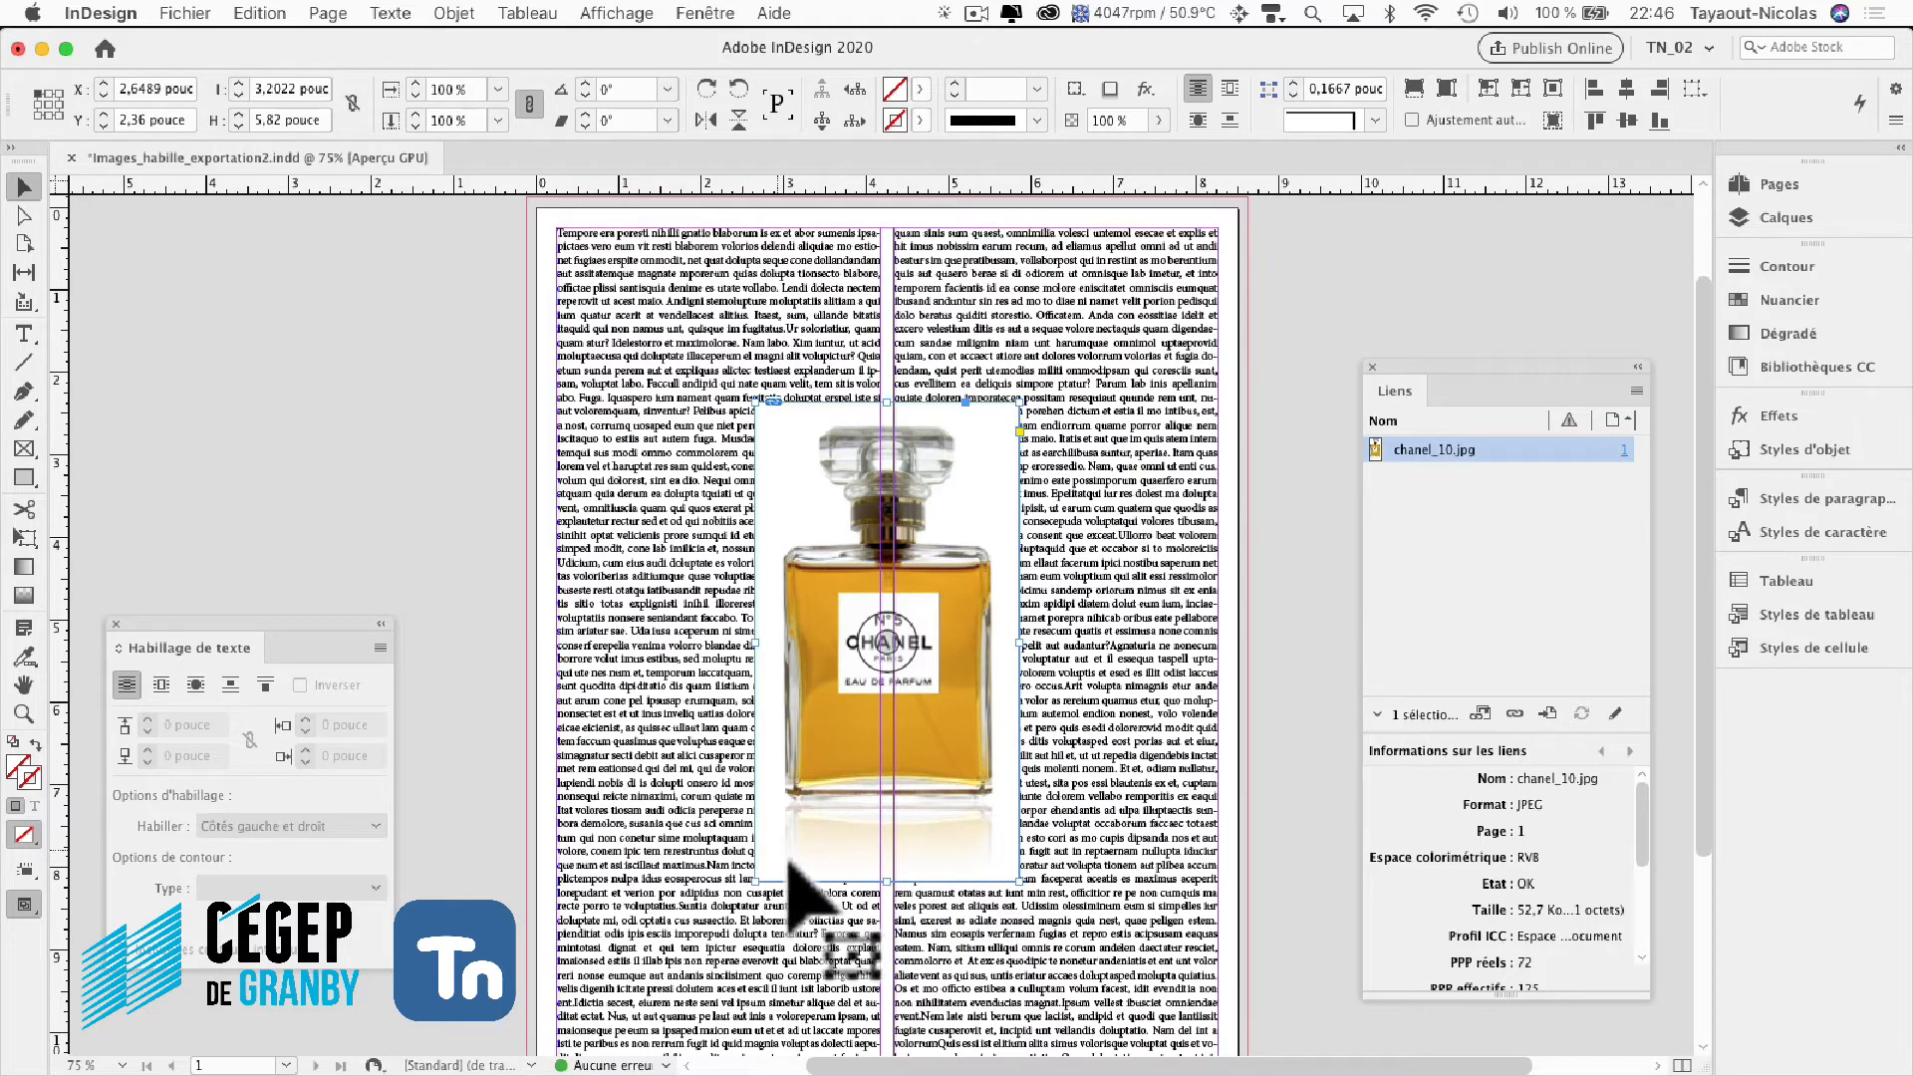
Crop the image frame's lower edge to a height of about 5.16 inches and move it down to about Y 3.215 inches.
drag(905, 896, 875, 830)
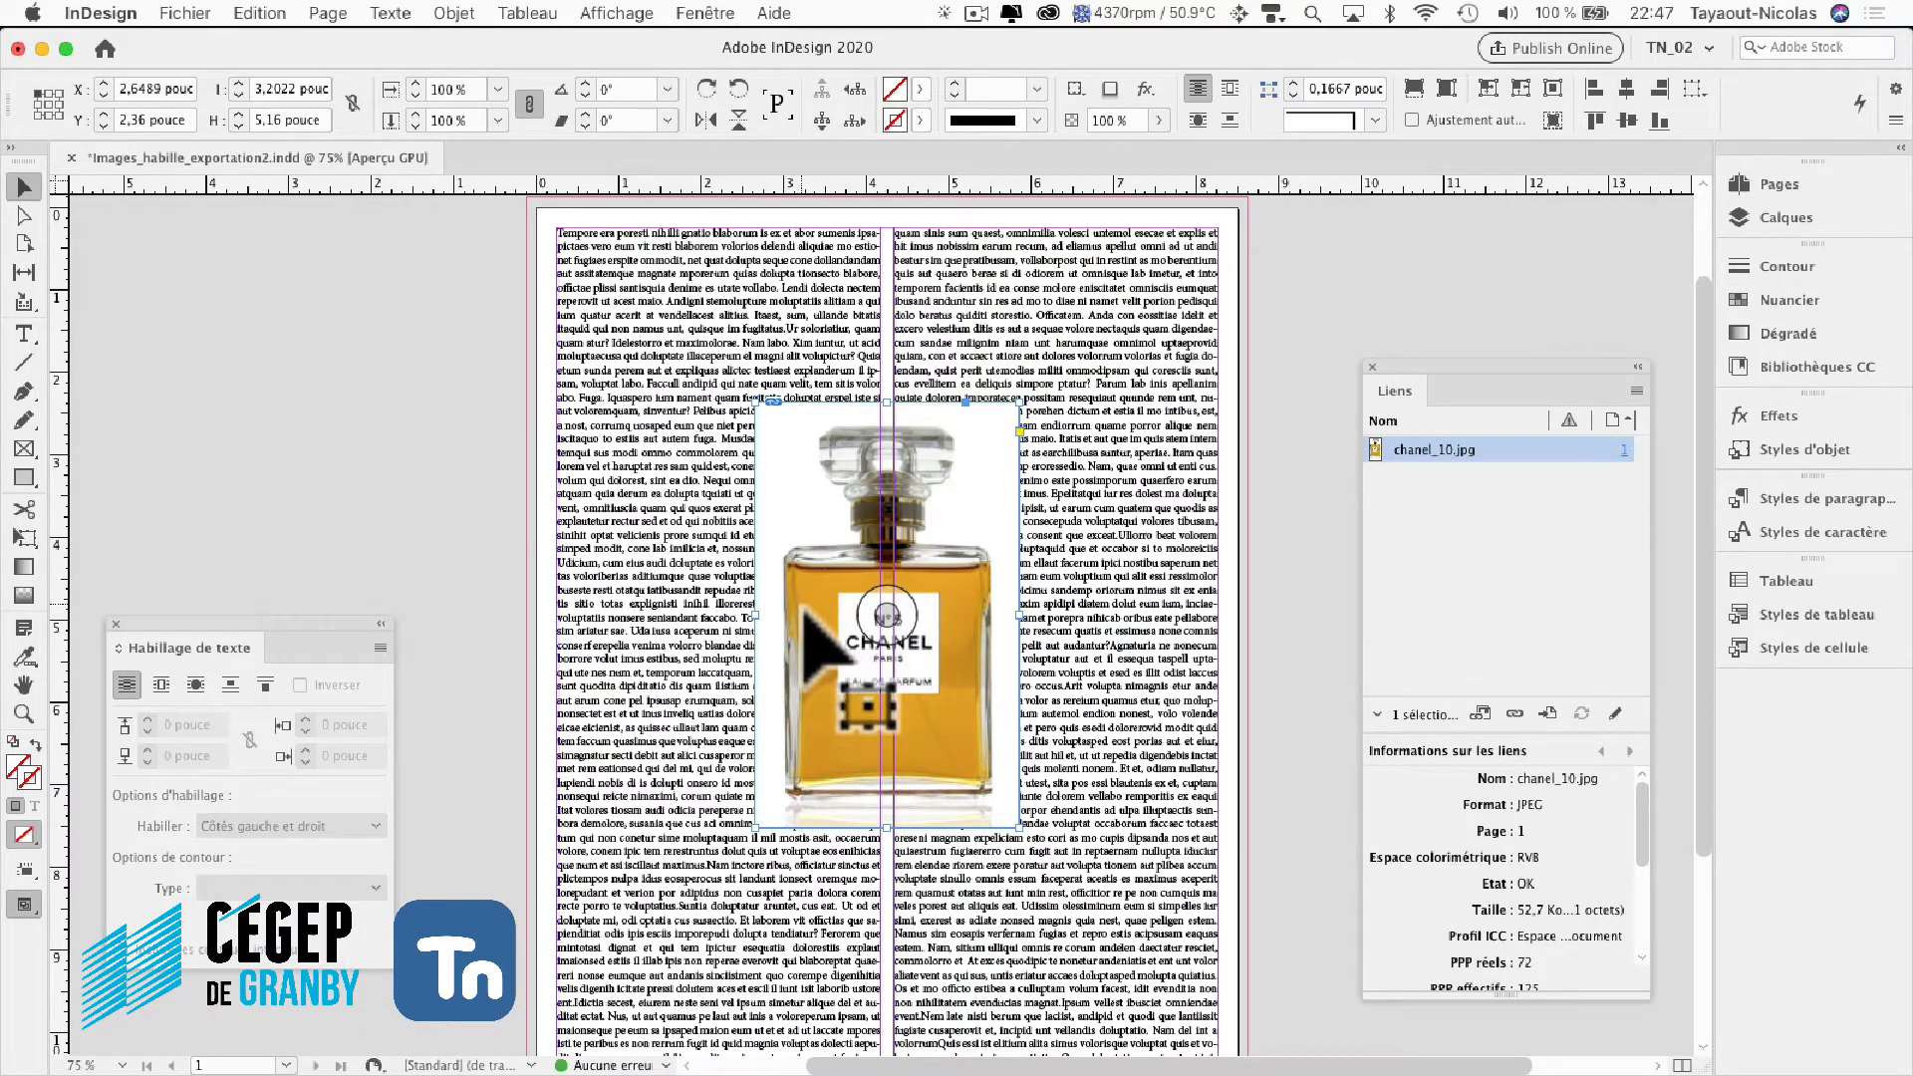
drag(802, 612, 811, 670)
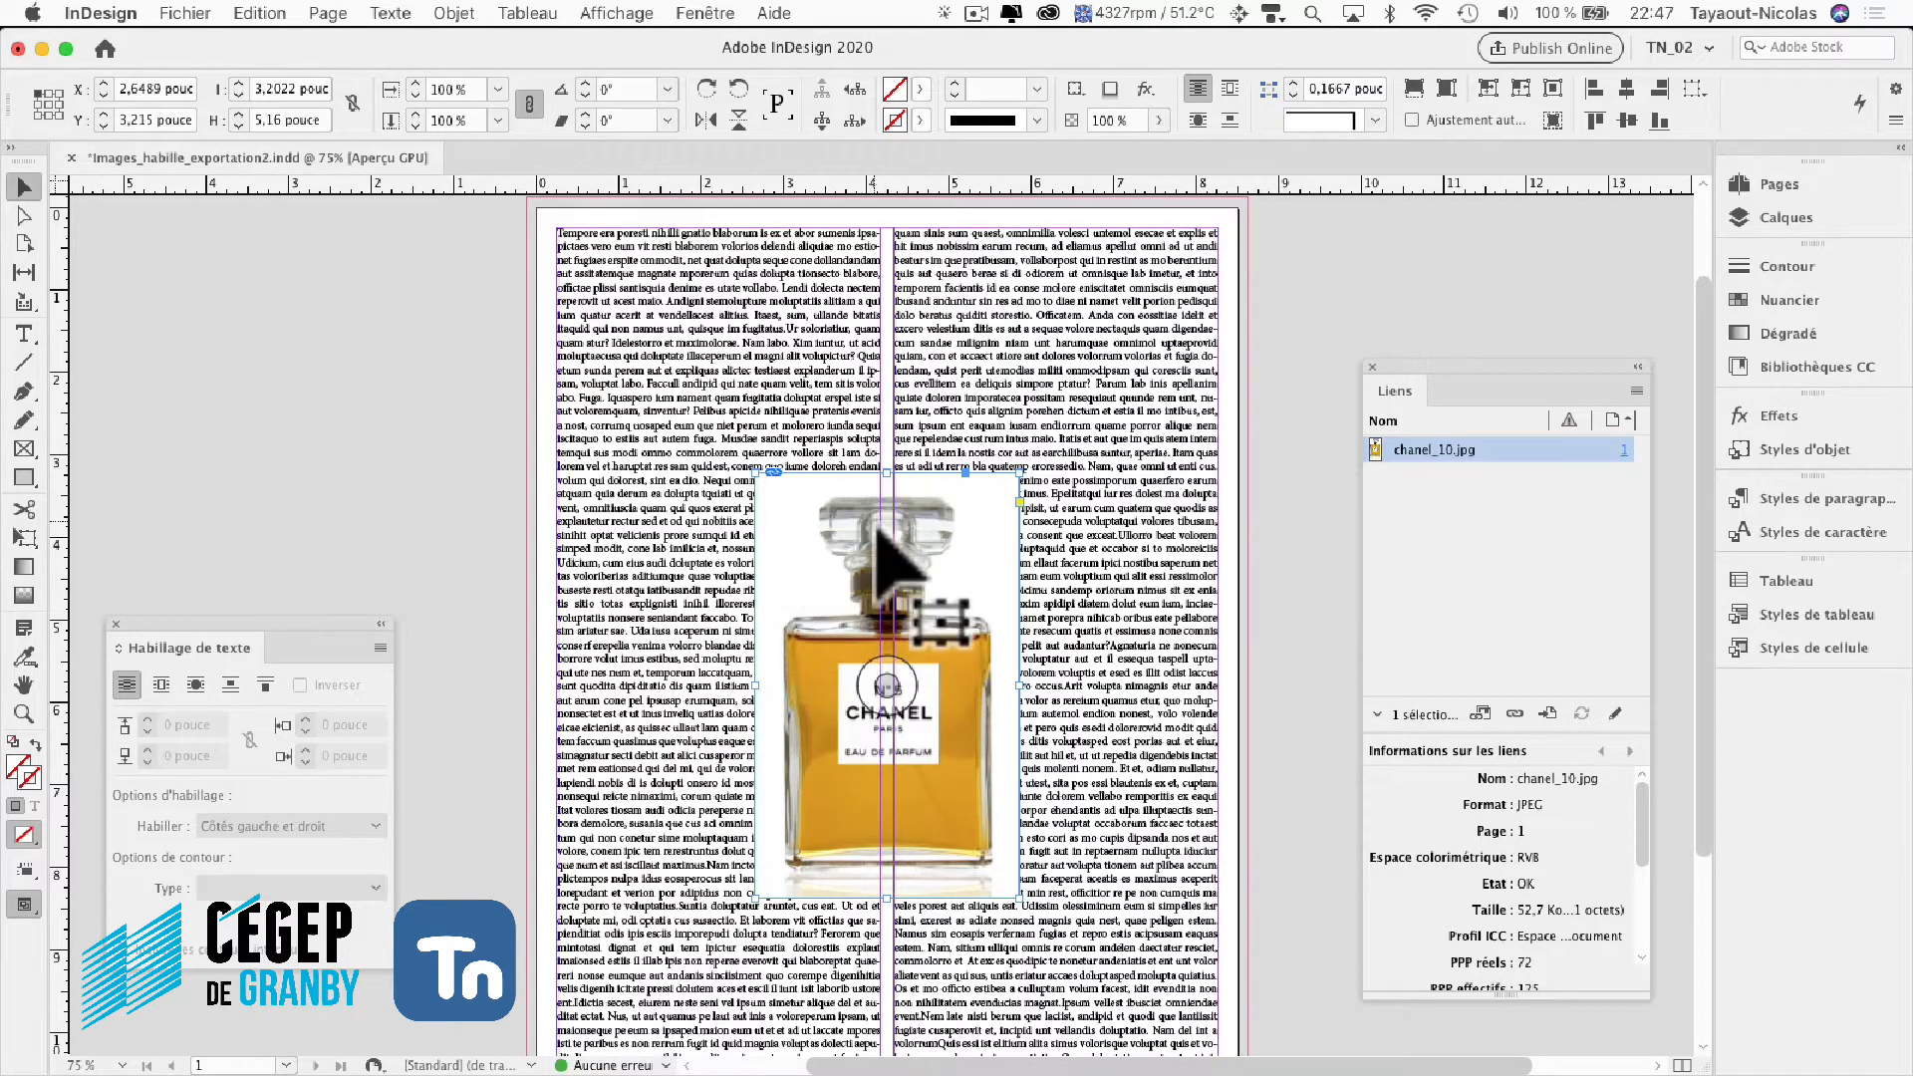
drag(827, 548, 882, 545)
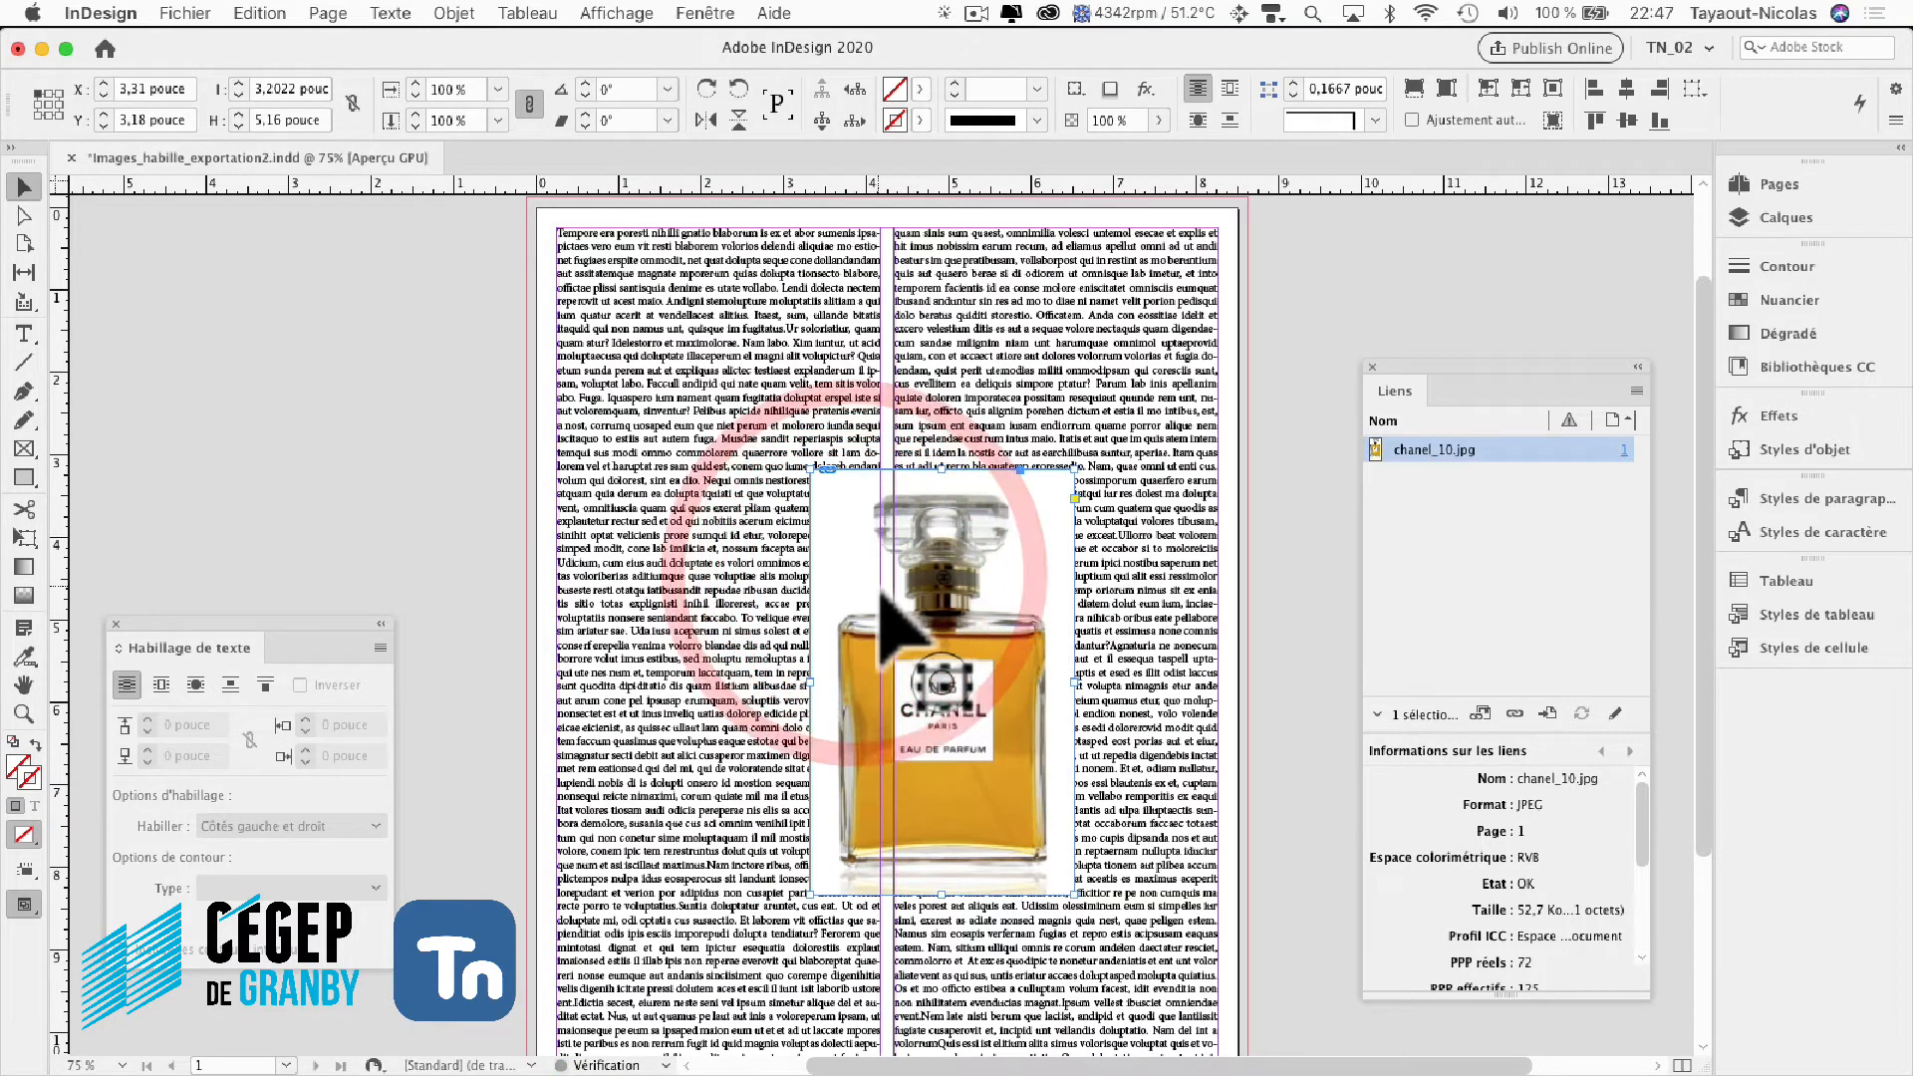
key(super+z)
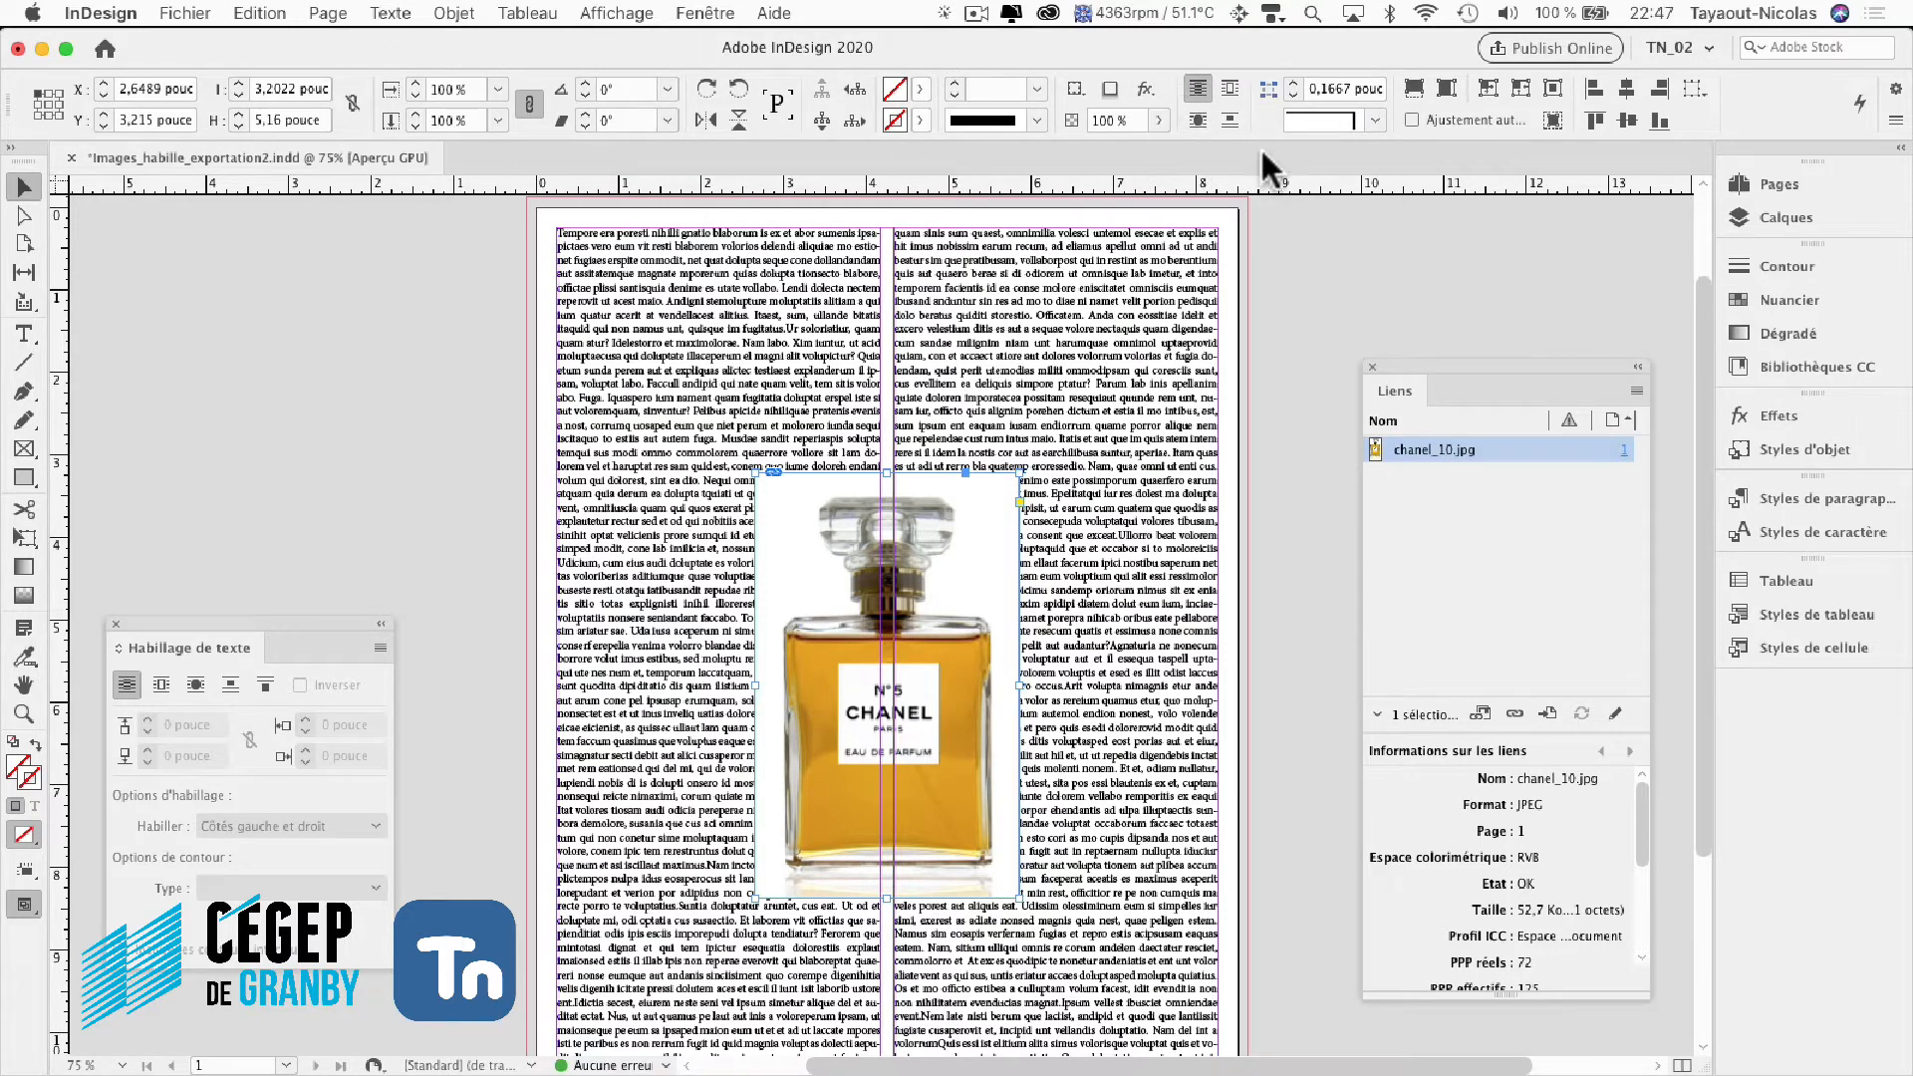
Reposition the floating text wrap panel (Habillage de texte) beside the page and close it.
drag(274, 638, 386, 369)
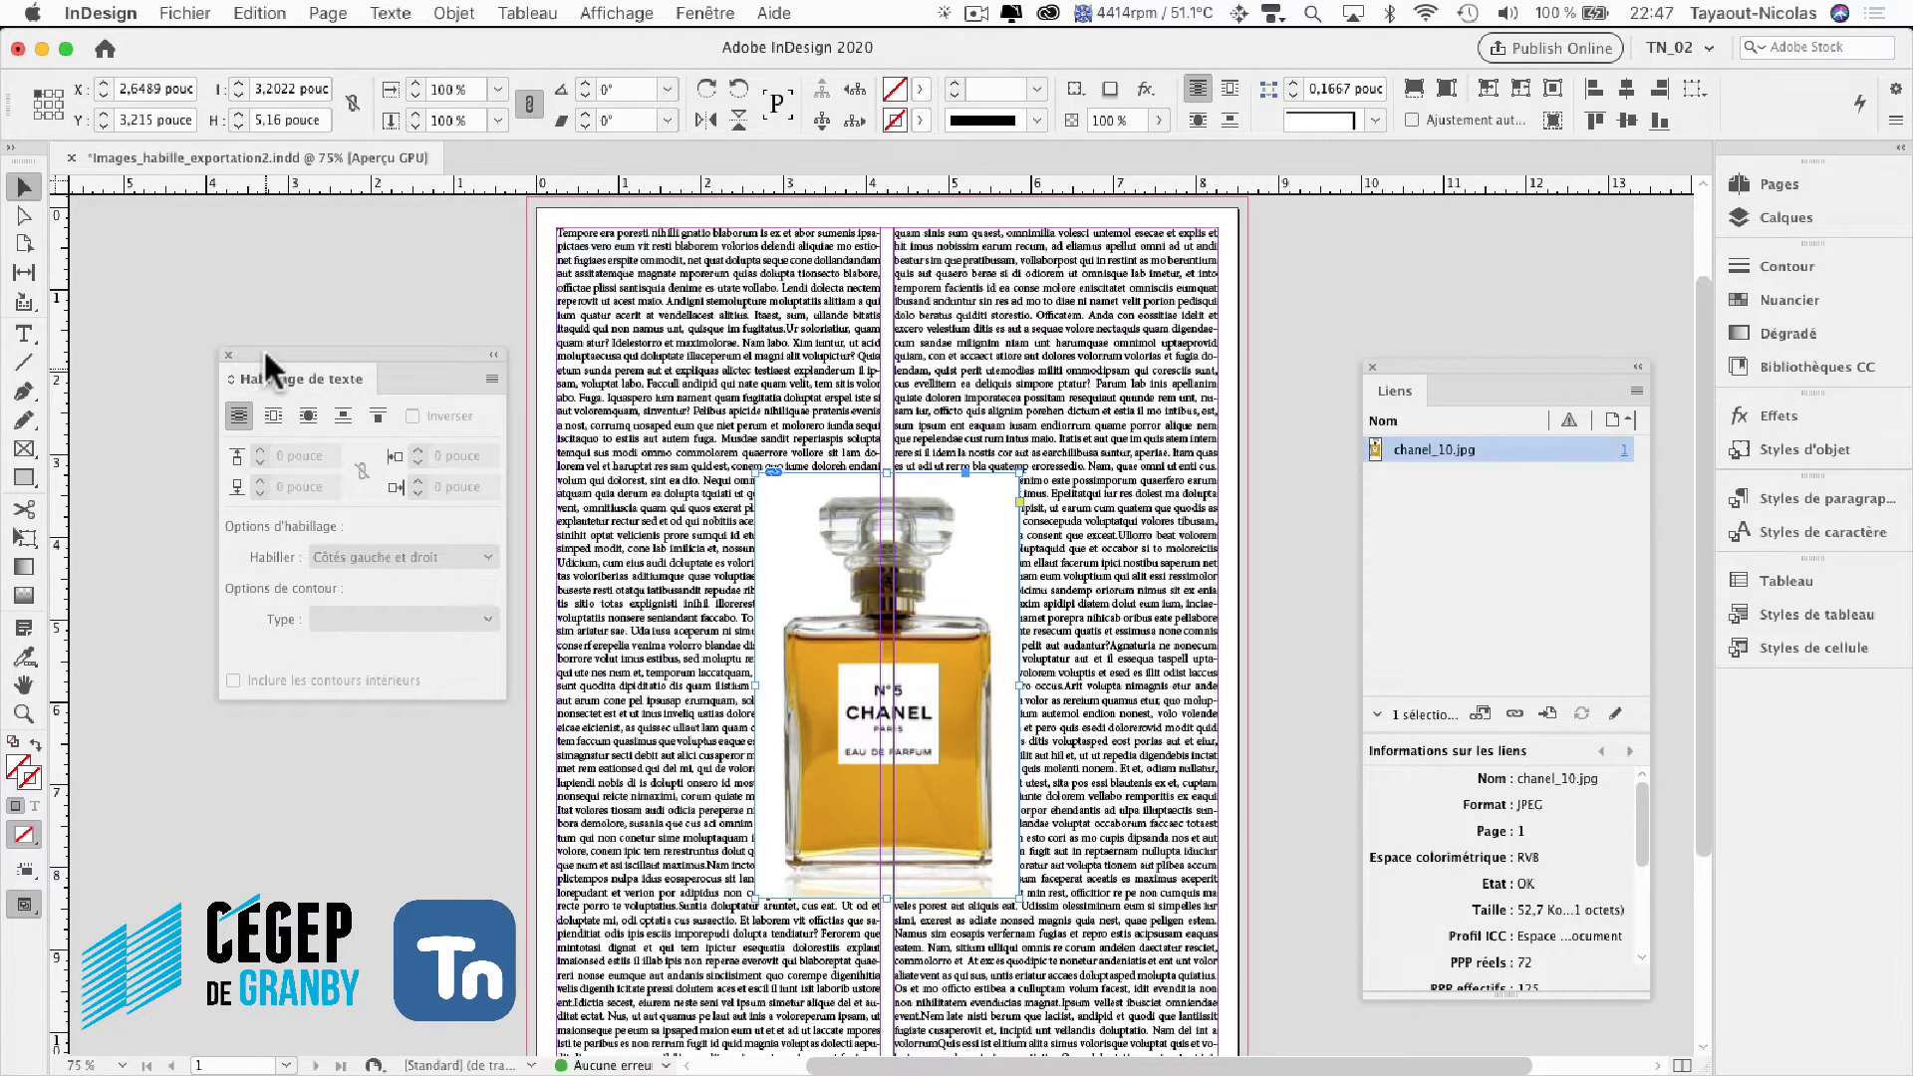
drag(266, 351, 289, 454)
click(250, 454)
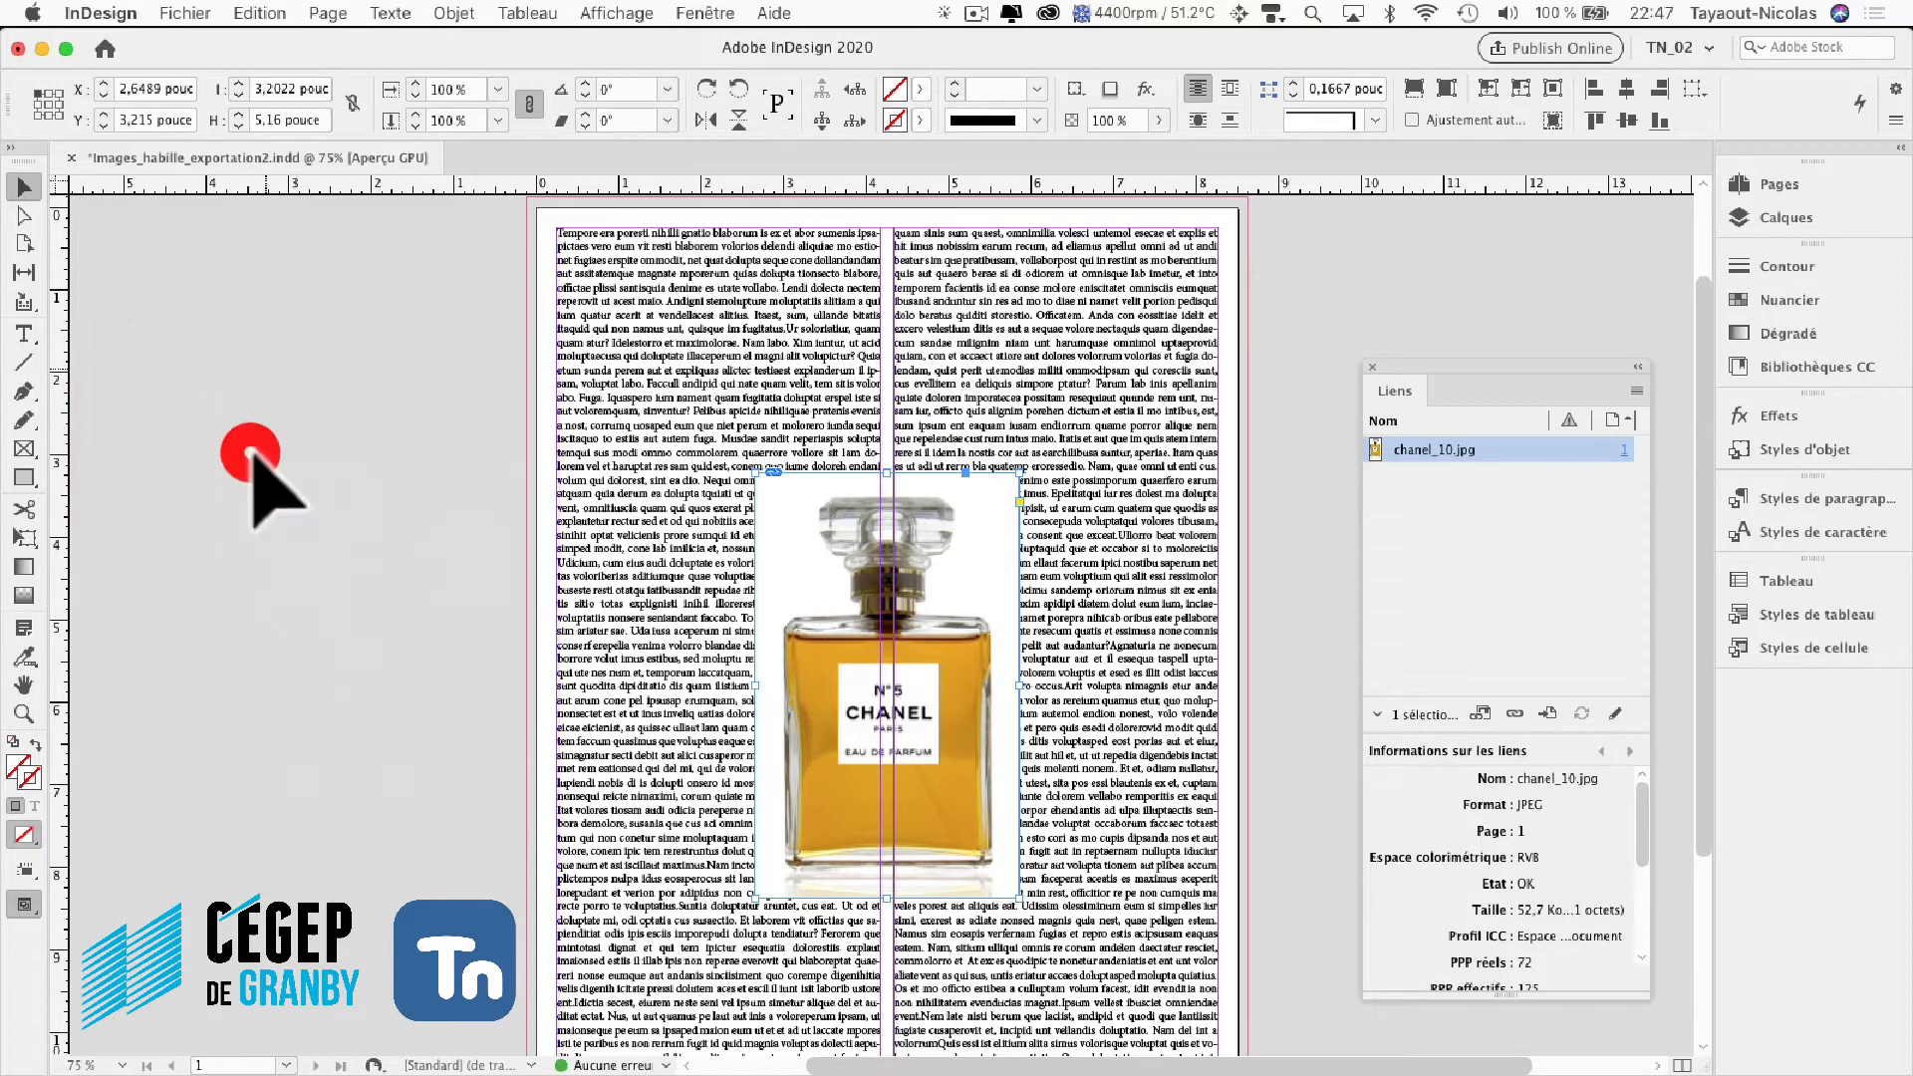
Display the text wrap panel (Habillage de texte) again and dismiss it.
click(703, 12)
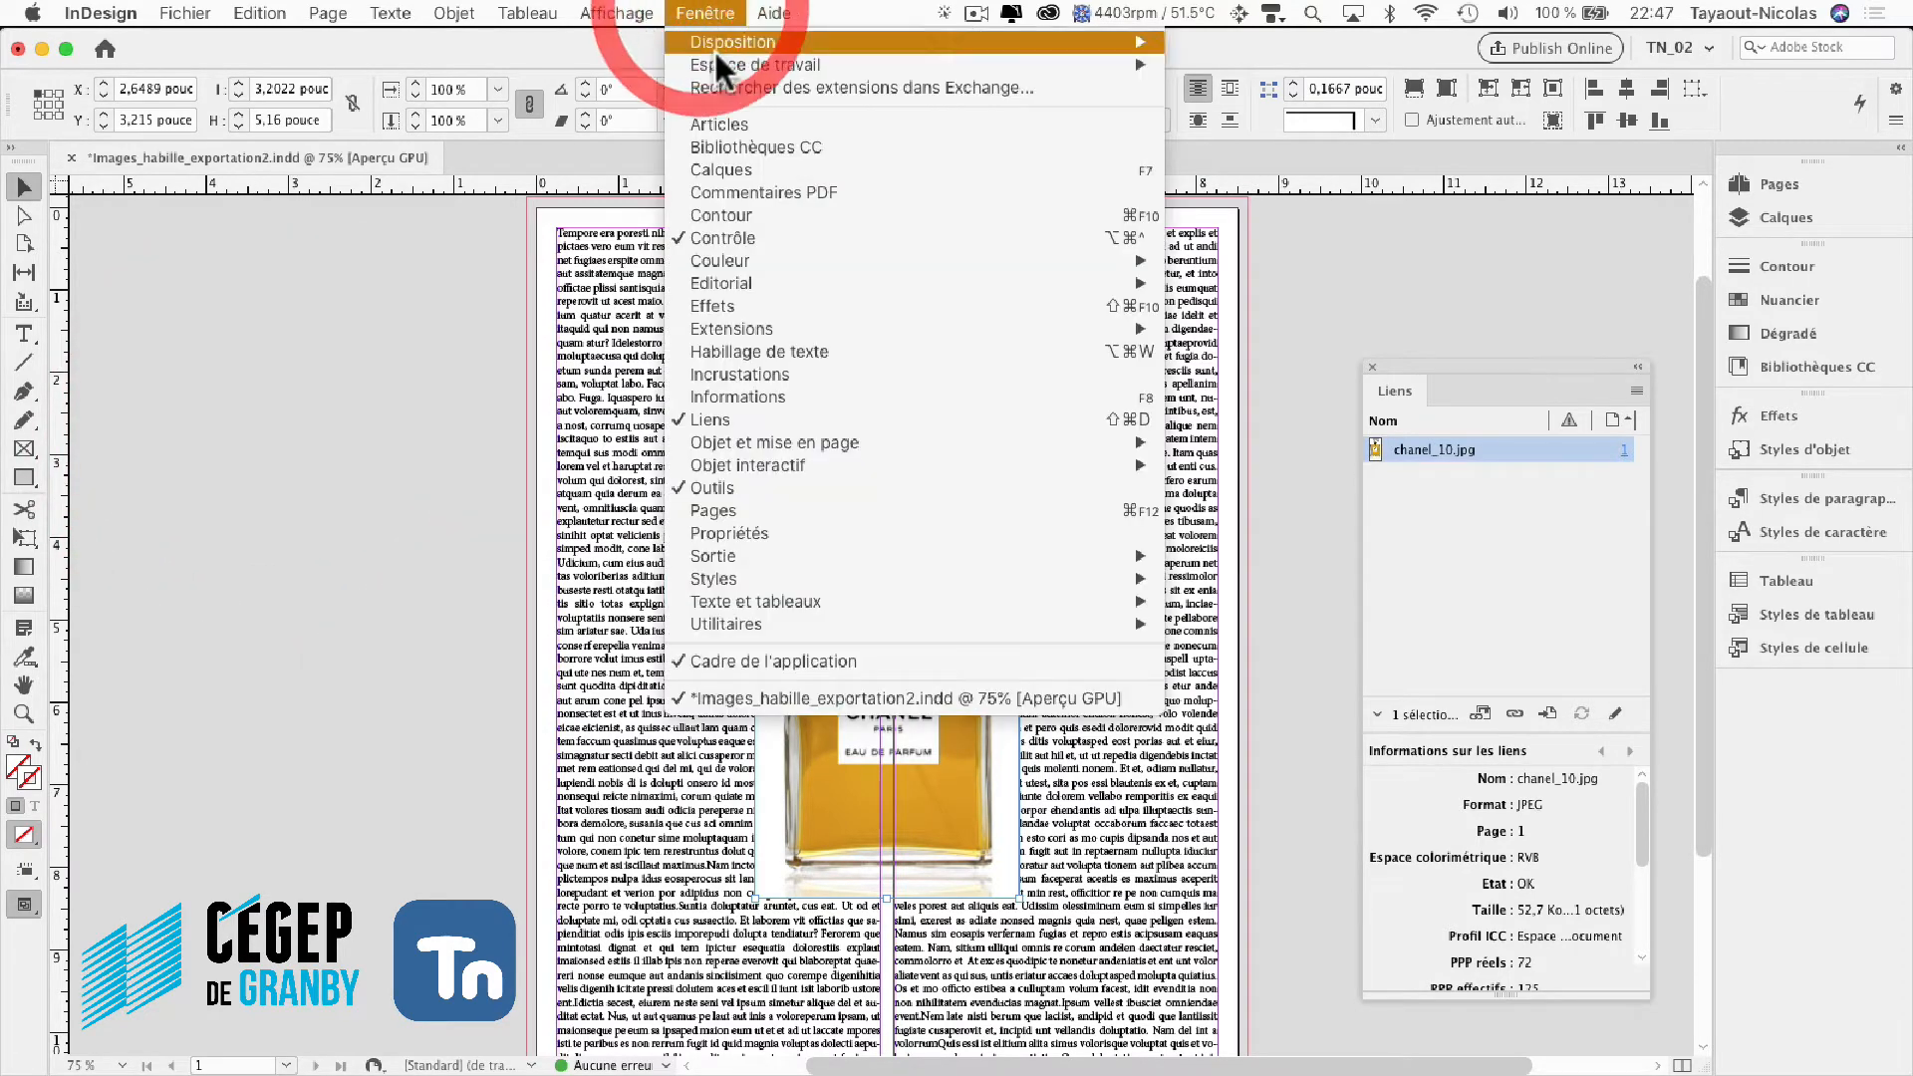
click(716, 351)
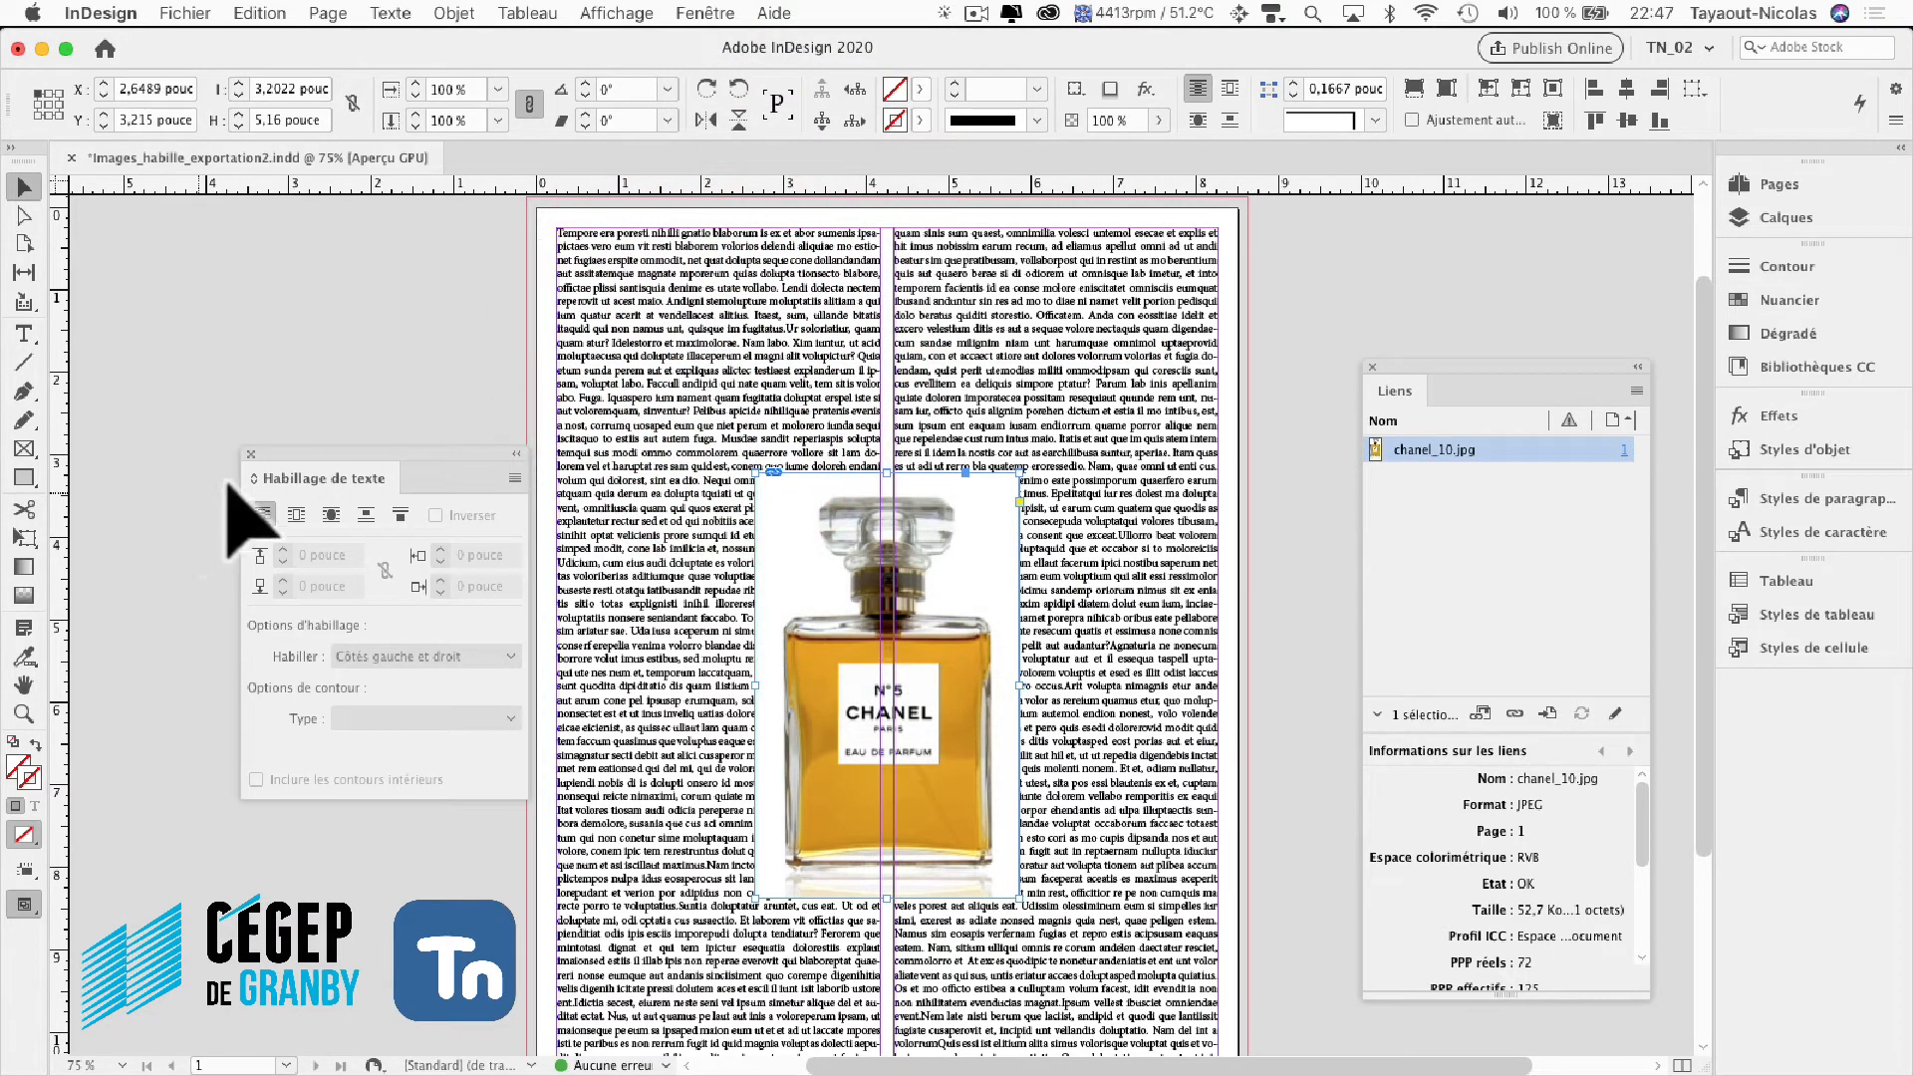
click(252, 454)
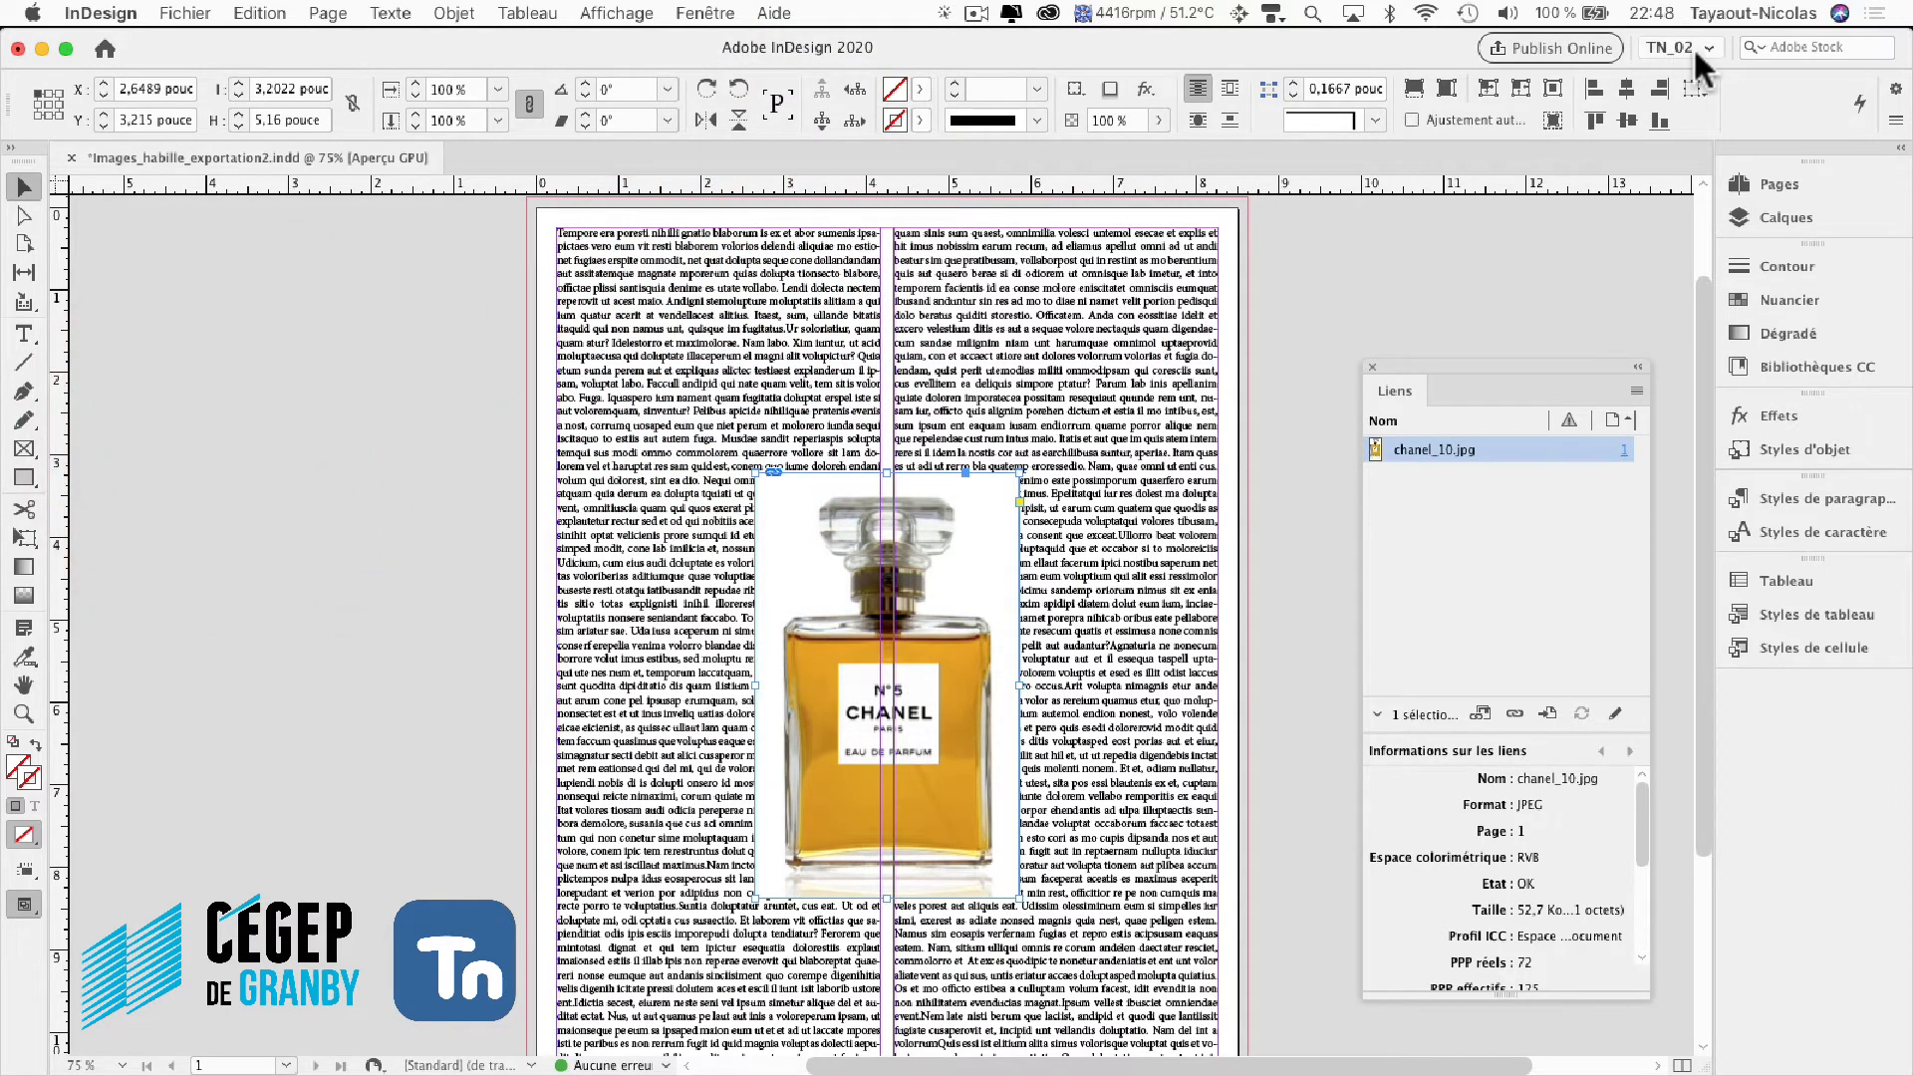
Reset the TN_02 workspace to its saved panel arrangement.
click(1698, 47)
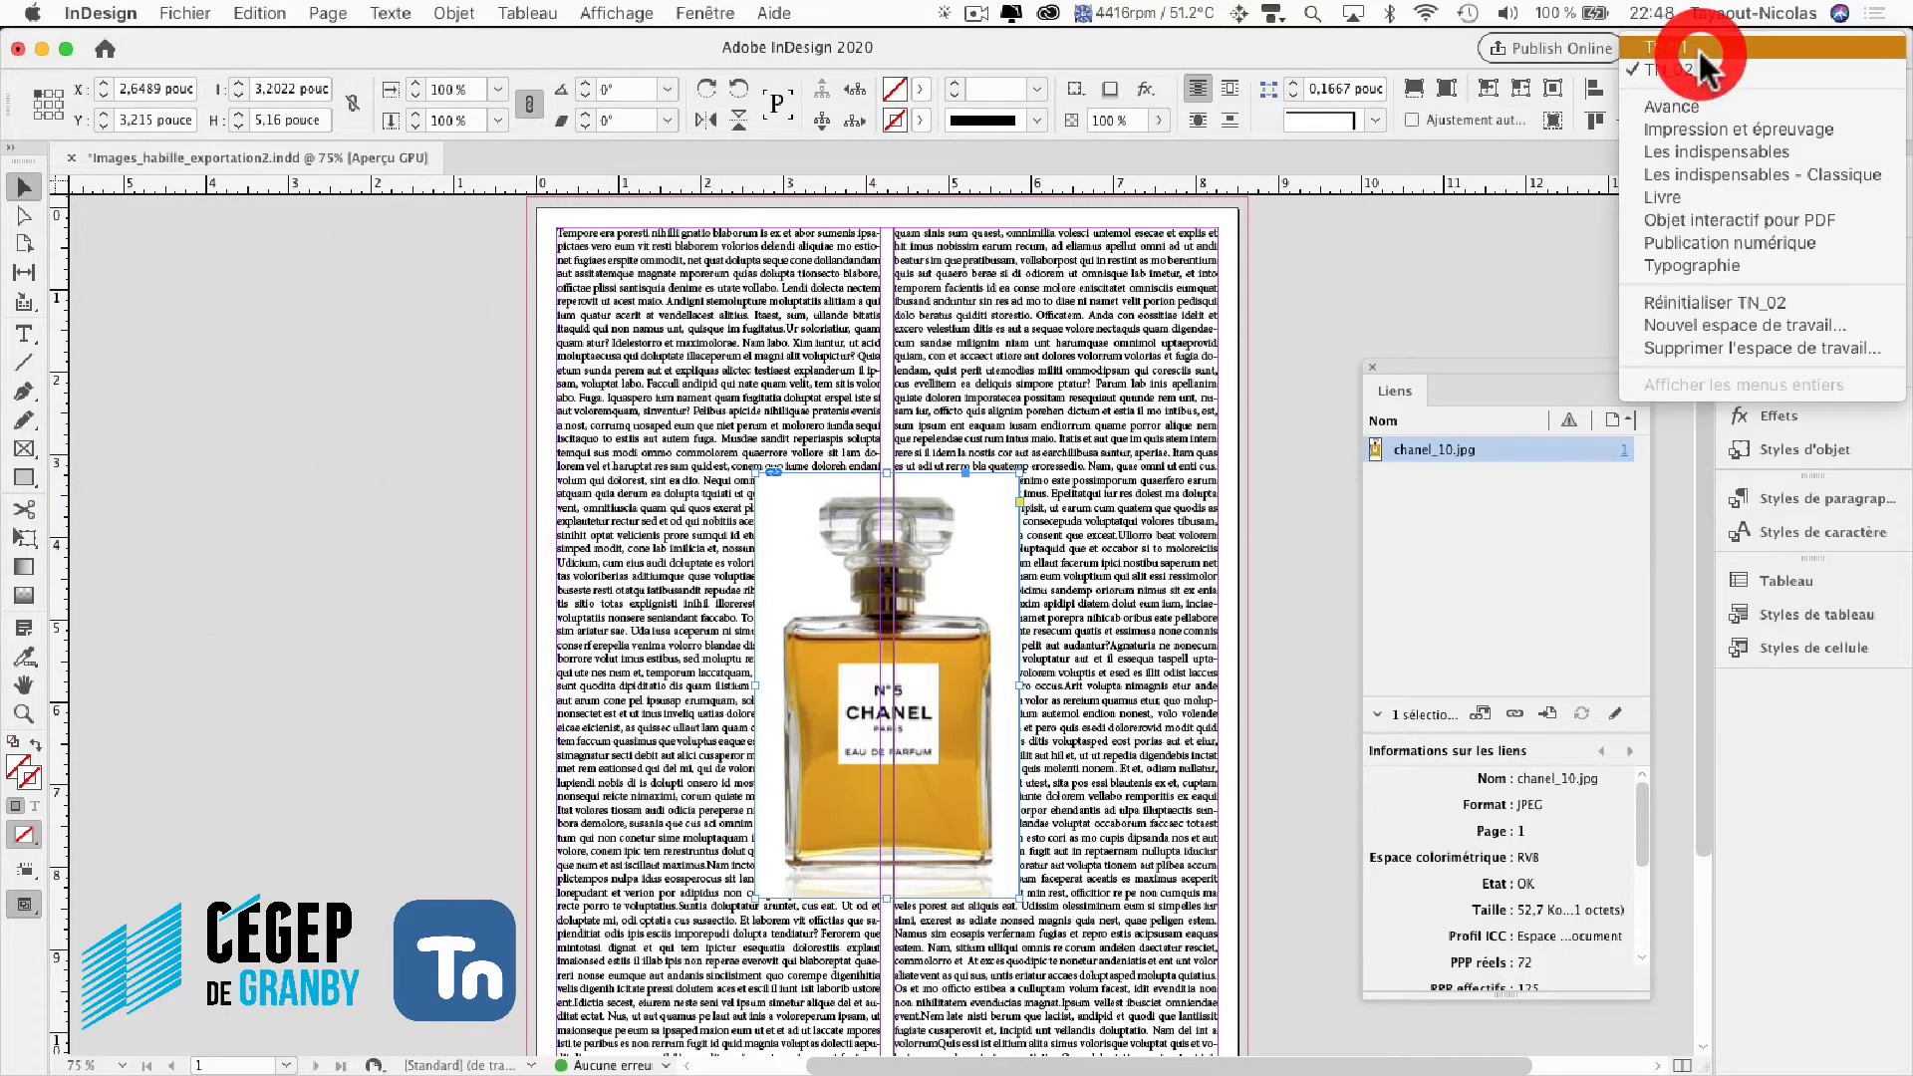
click(1662, 299)
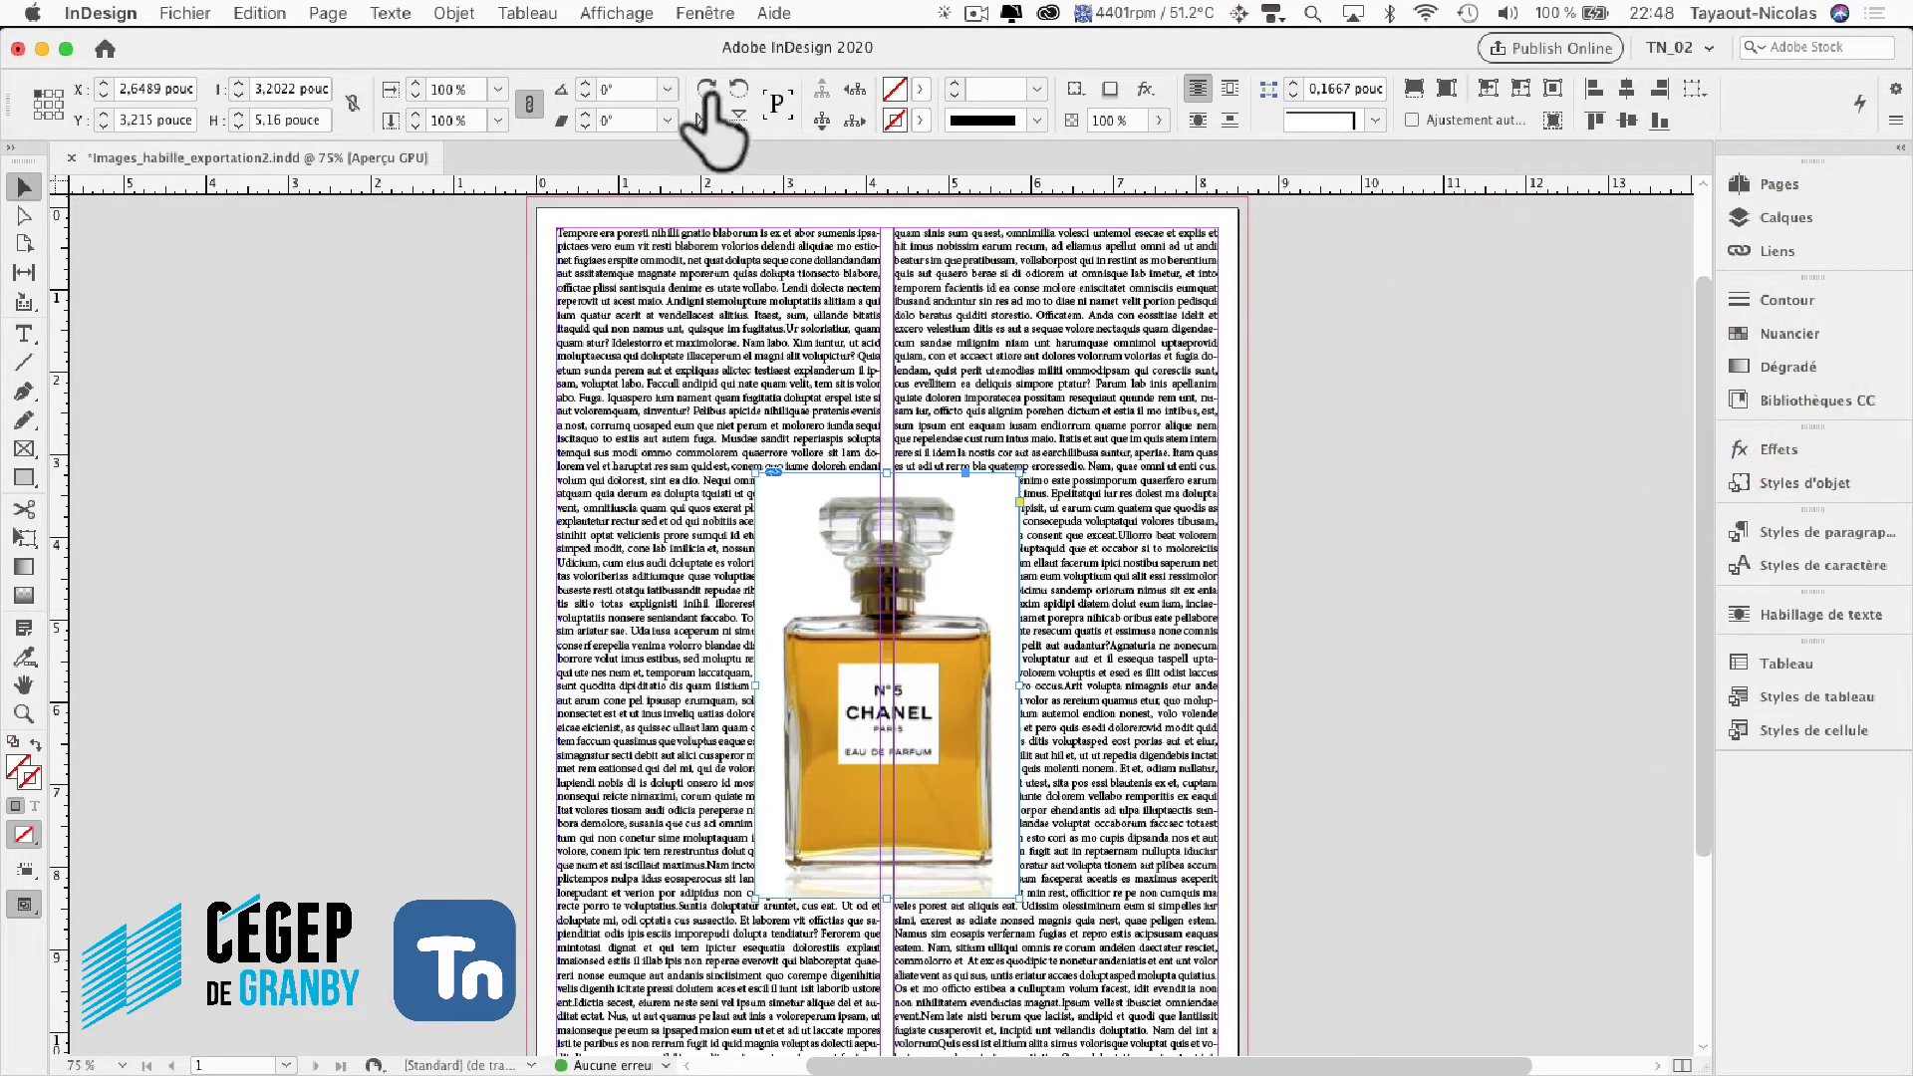
click(698, 14)
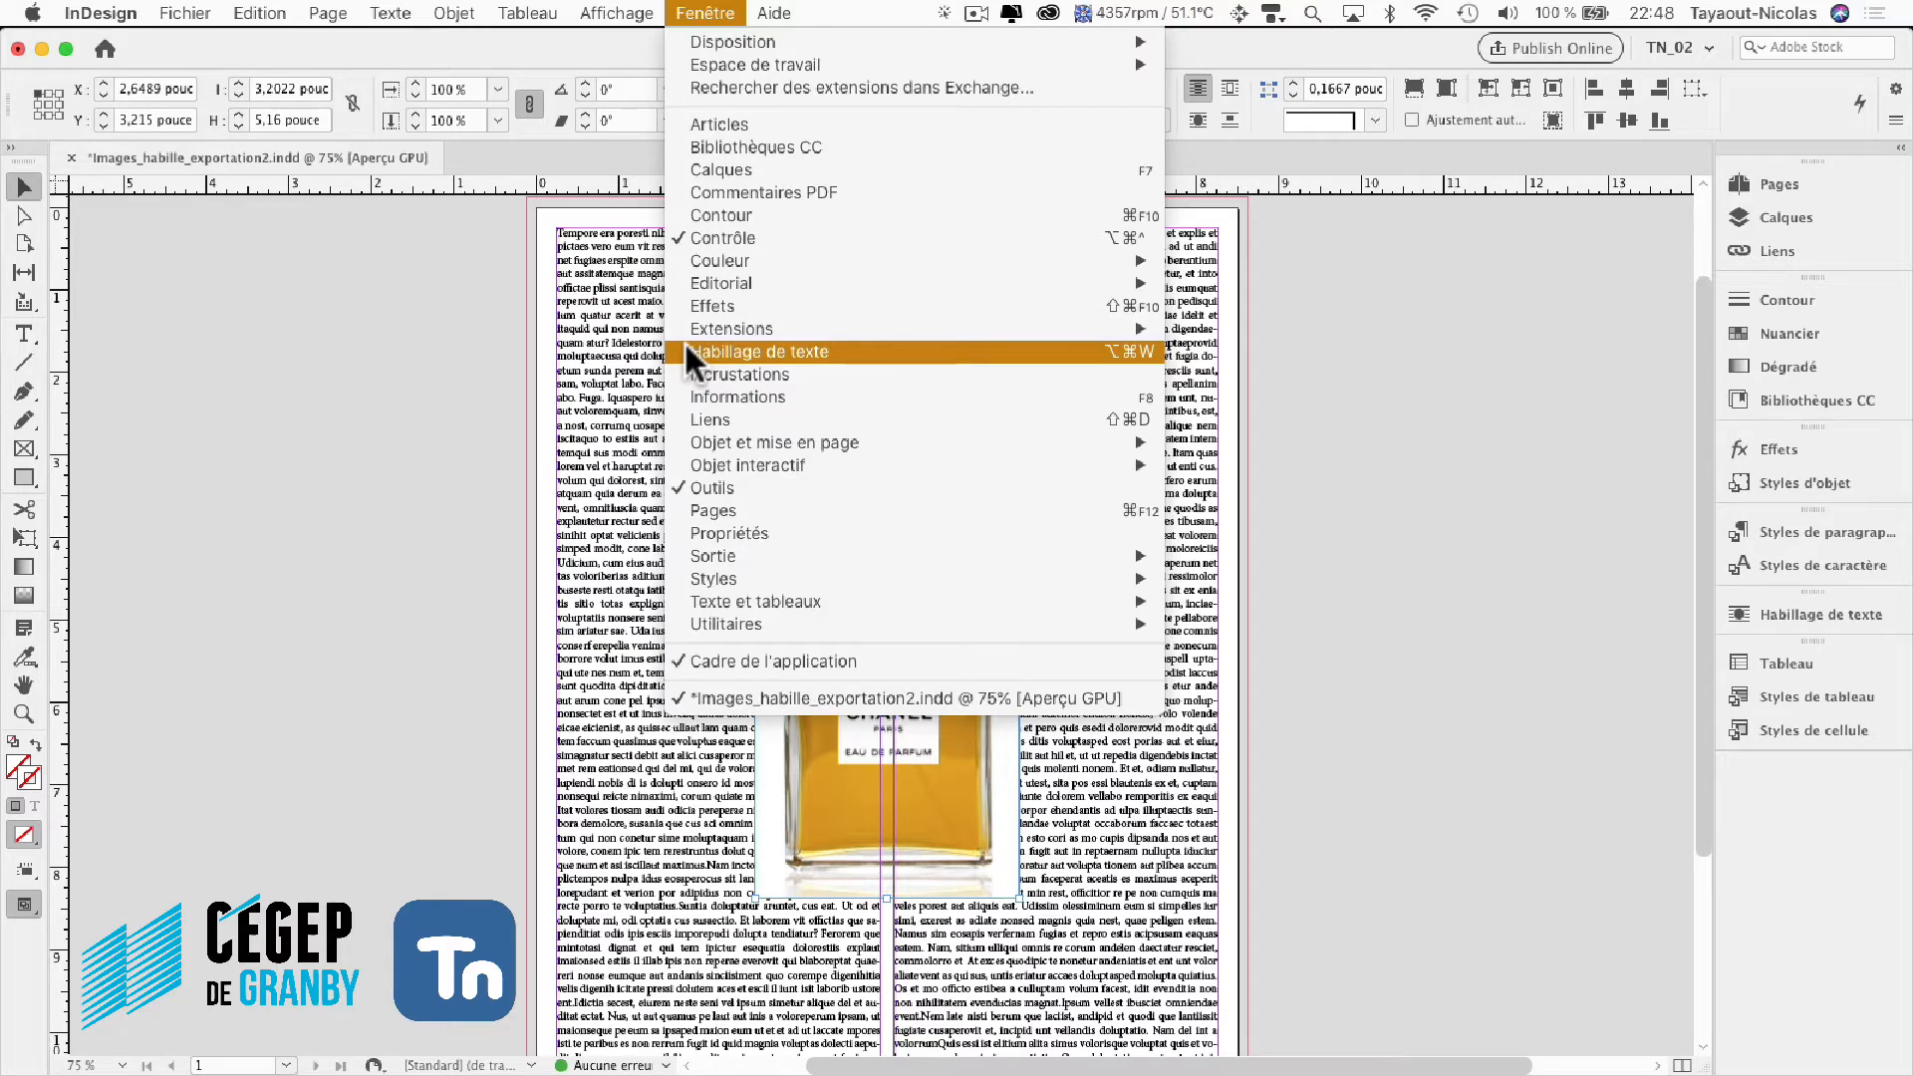
click(1465, 475)
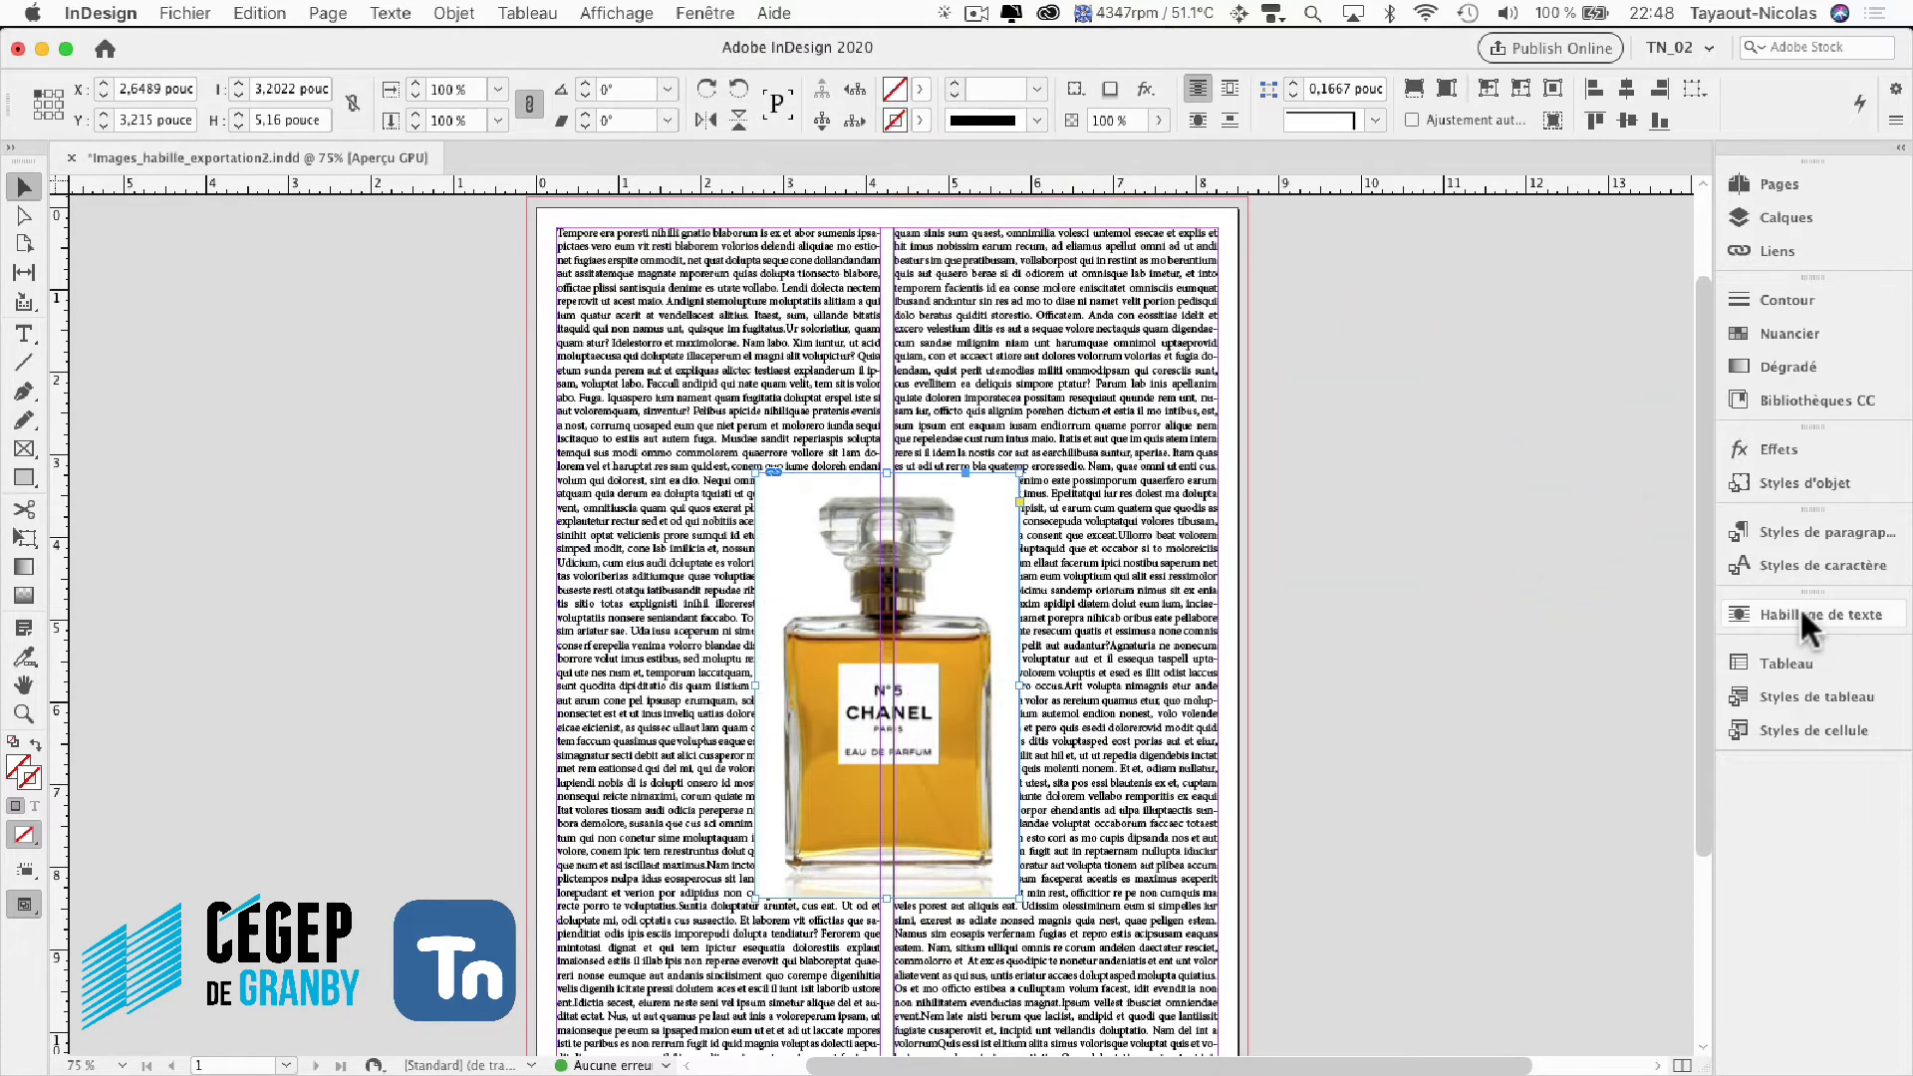
Float the text wrap panel (Habillage de texte) beside the page and select the perfume image's content inside its frame.
click(1779, 614)
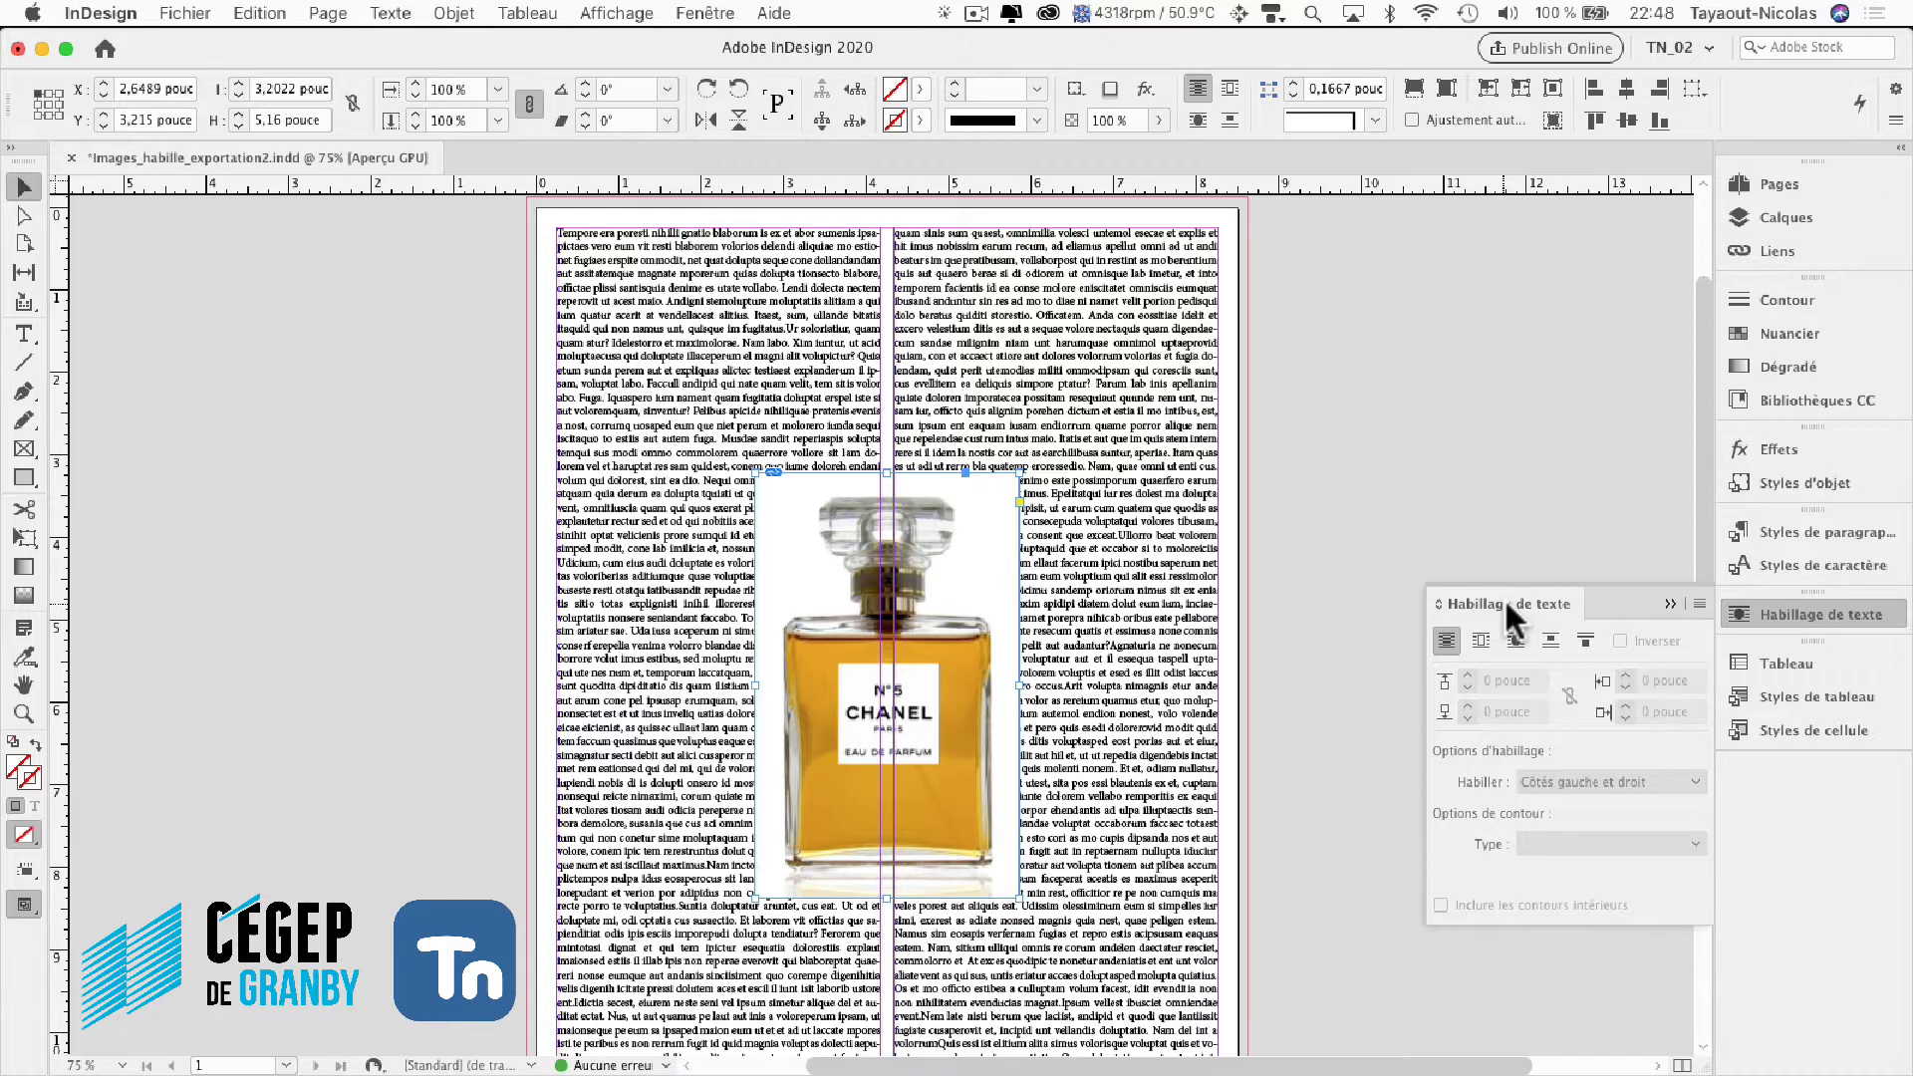
drag(1504, 596, 448, 487)
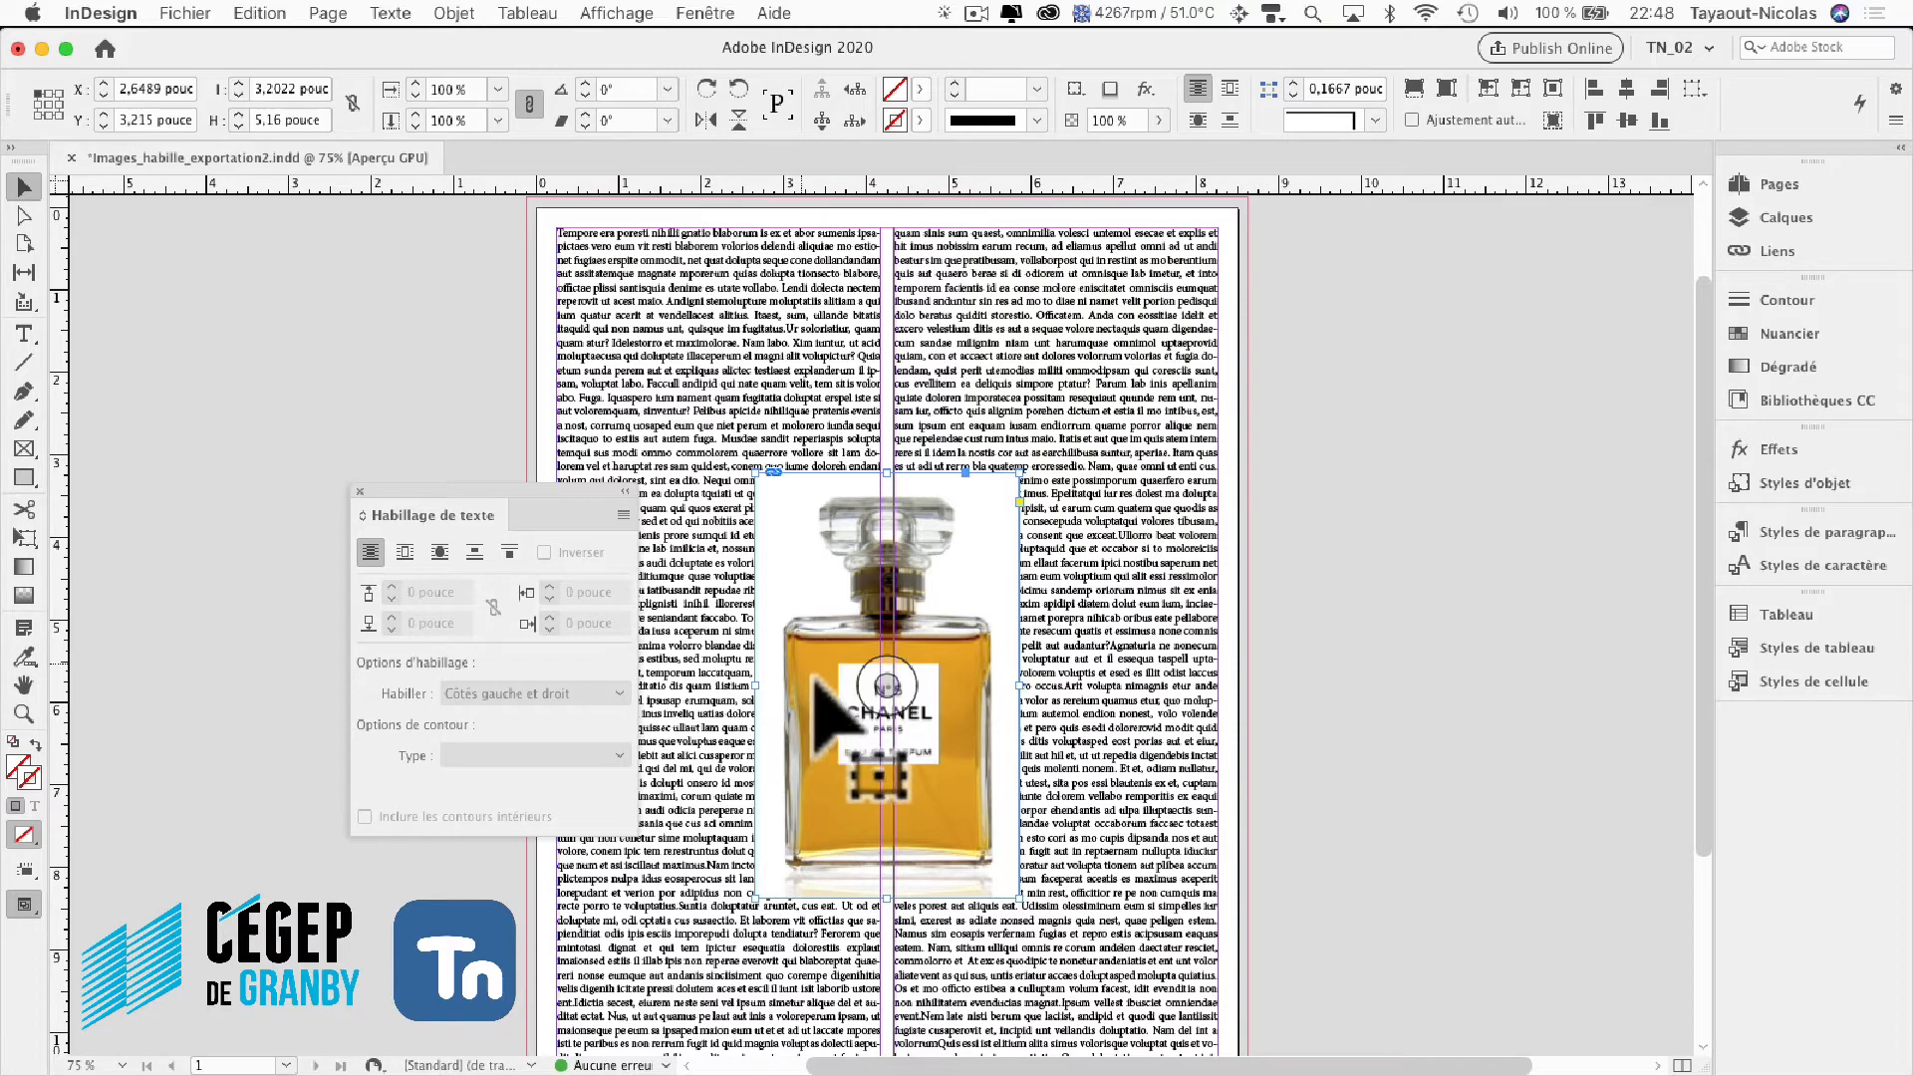
click(884, 687)
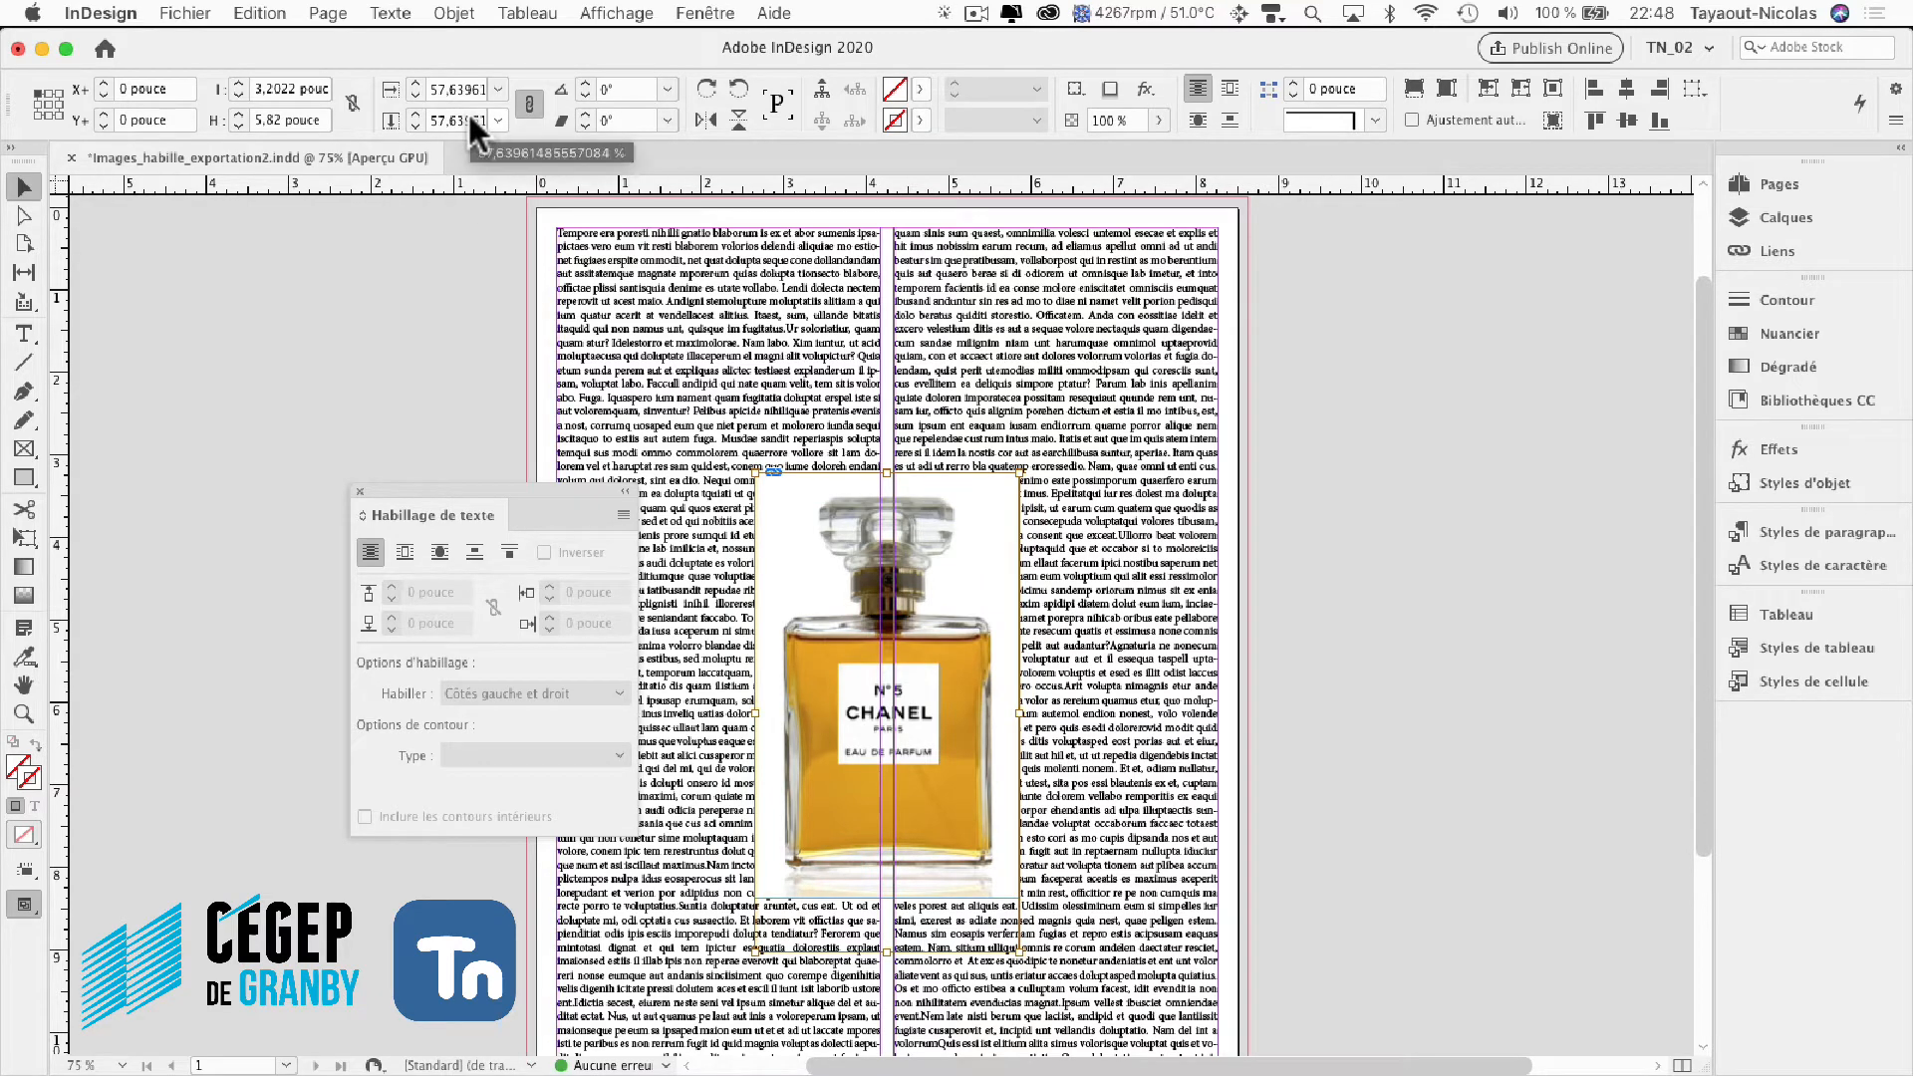
Enlarge the perfume image inside its frame proportionally to 70% from the upper-left reference point.
click(416, 84)
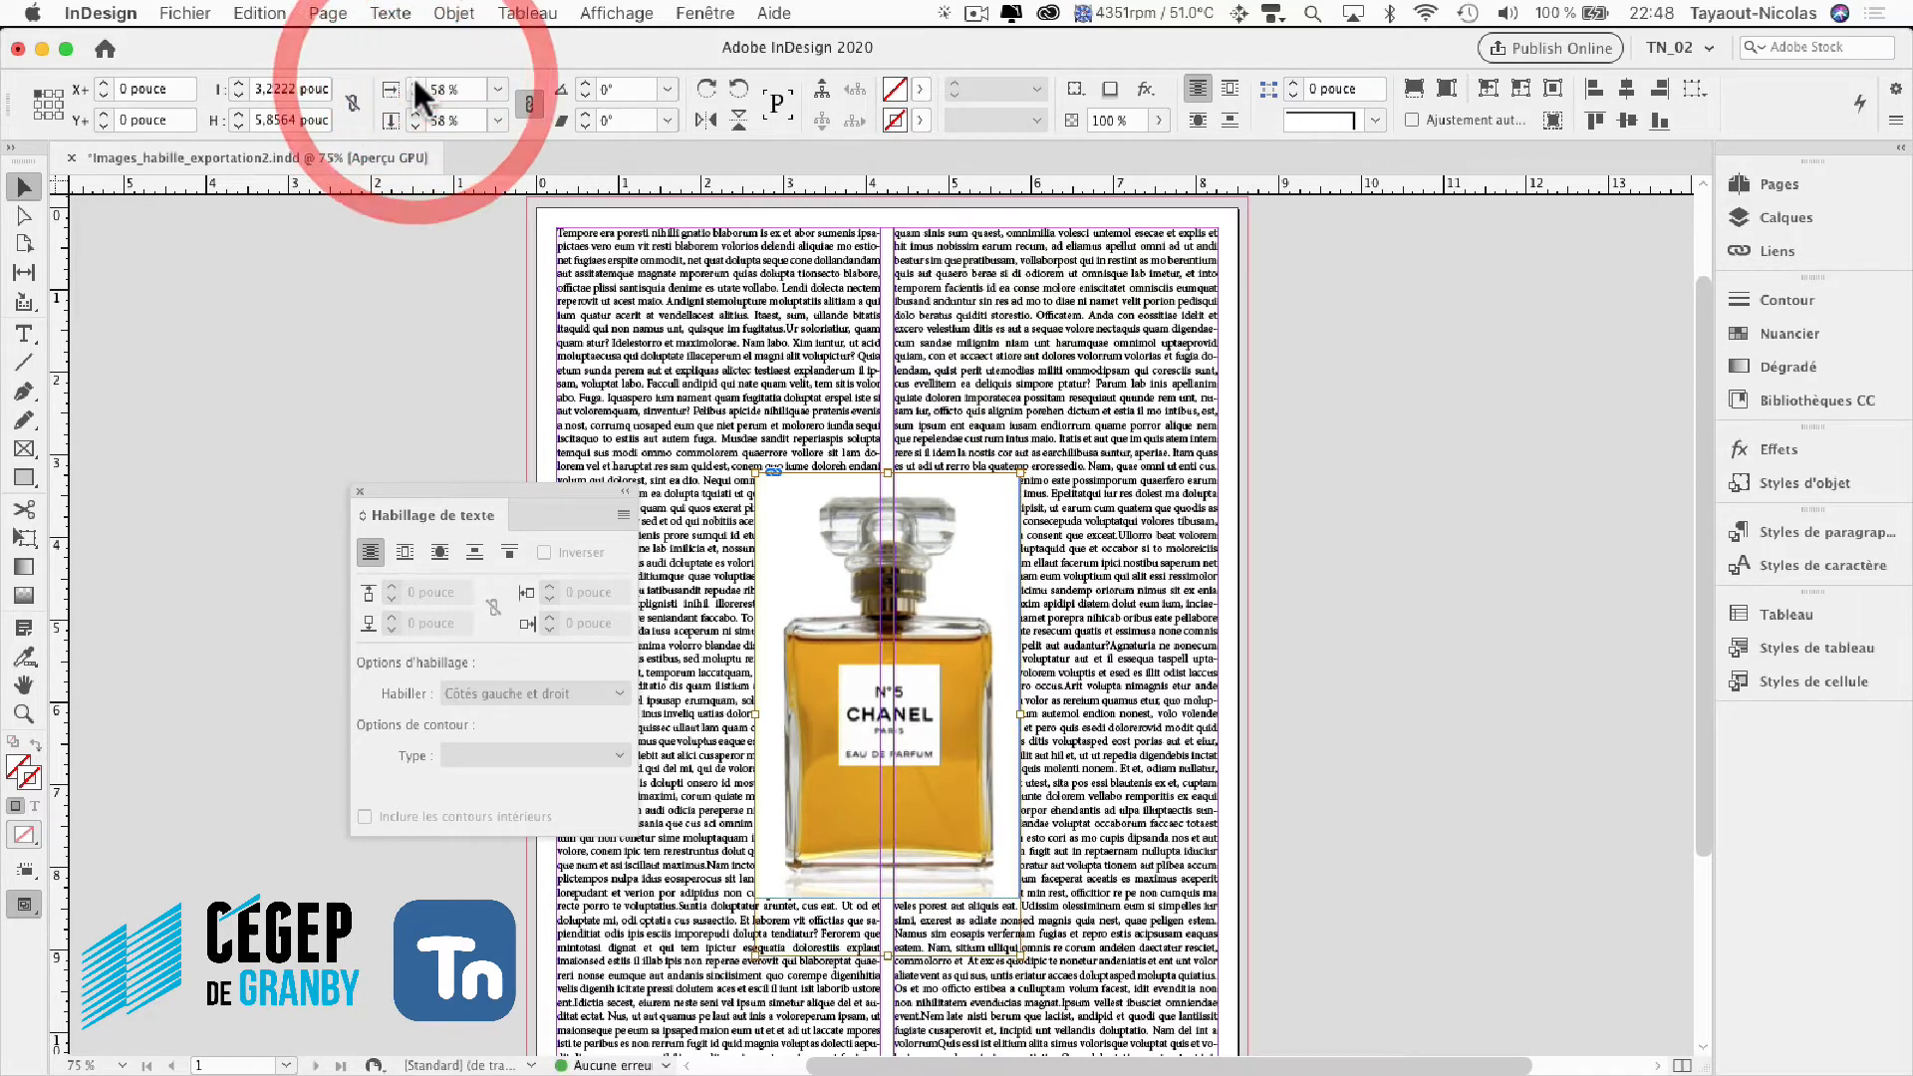
click(416, 84)
click(416, 84)
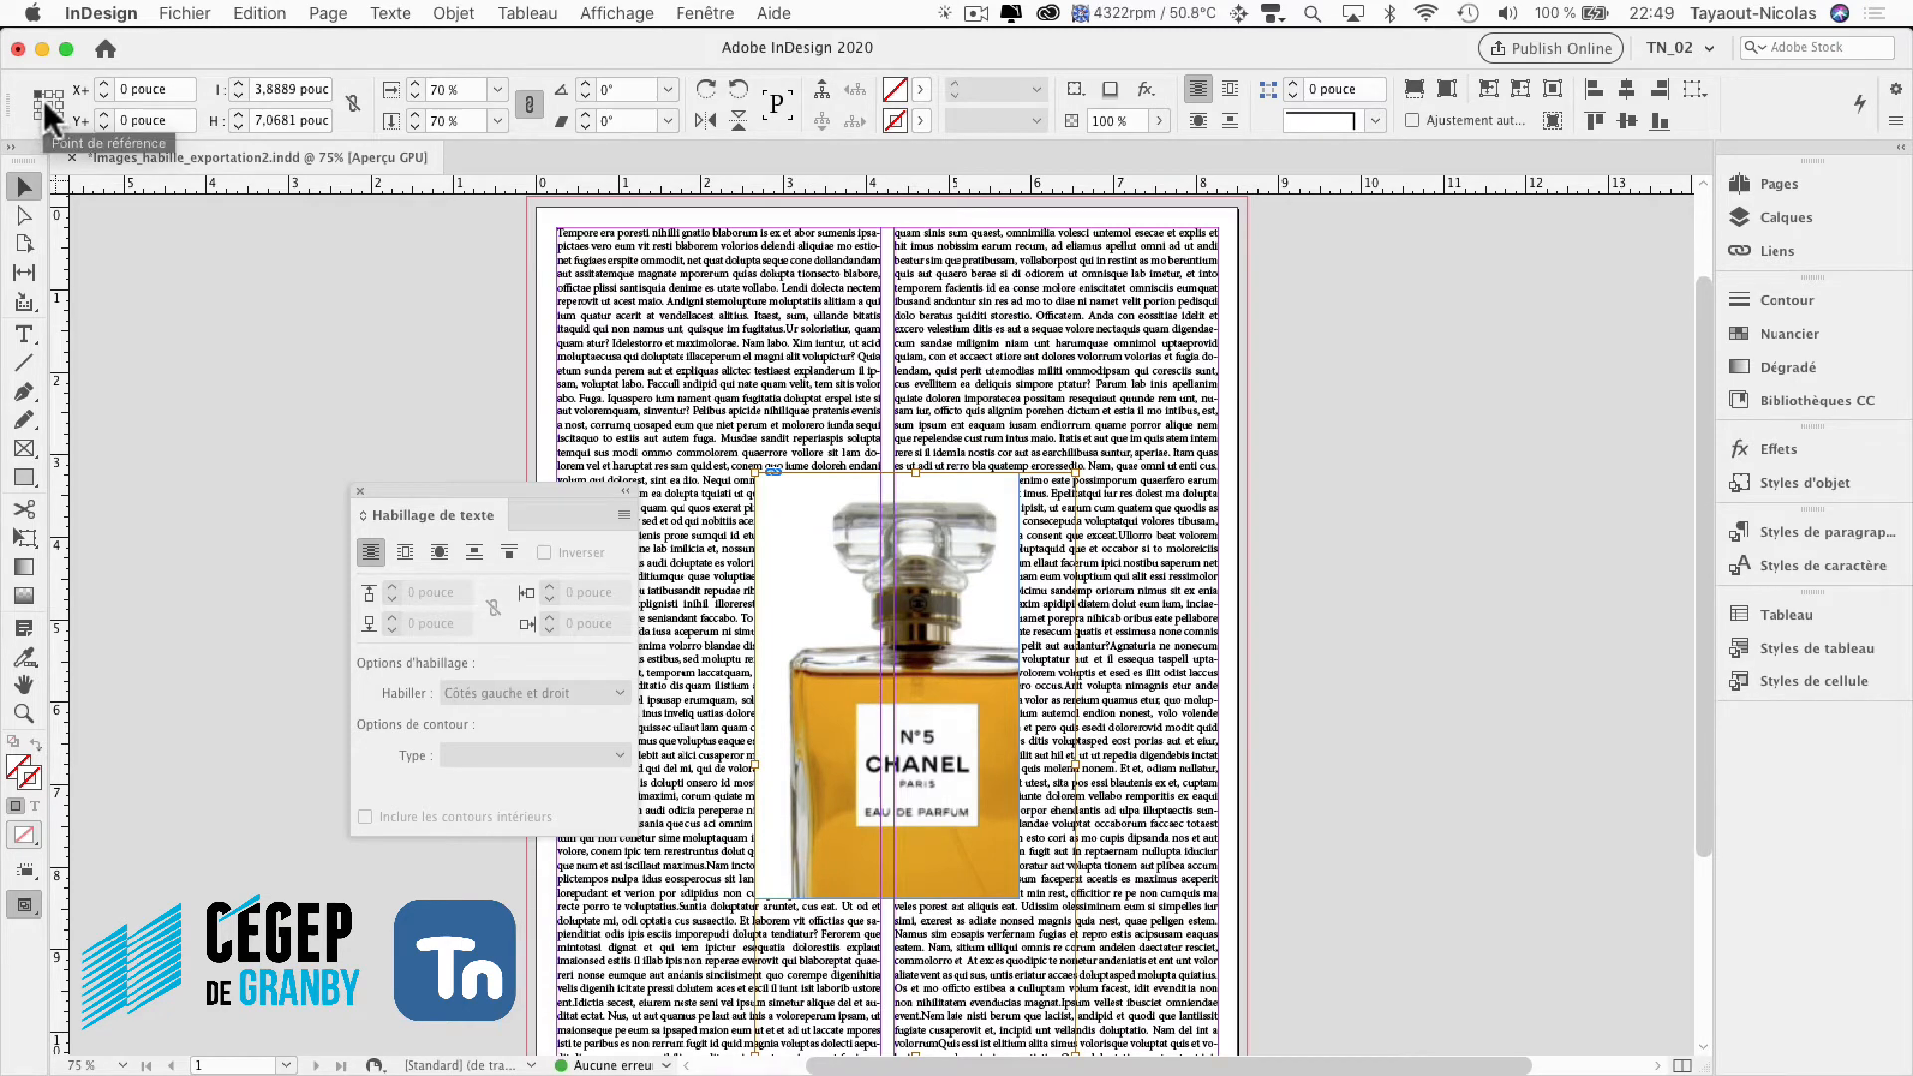
Undo the enlargements of the perfume image back to a 58% scale.
key(super+comma)
key(super+comma)
key(super+comma)
key(super+comma)
key(super+comma)
key(super+comma)
key(super+comma)
key(super+comma)
key(super+comma)
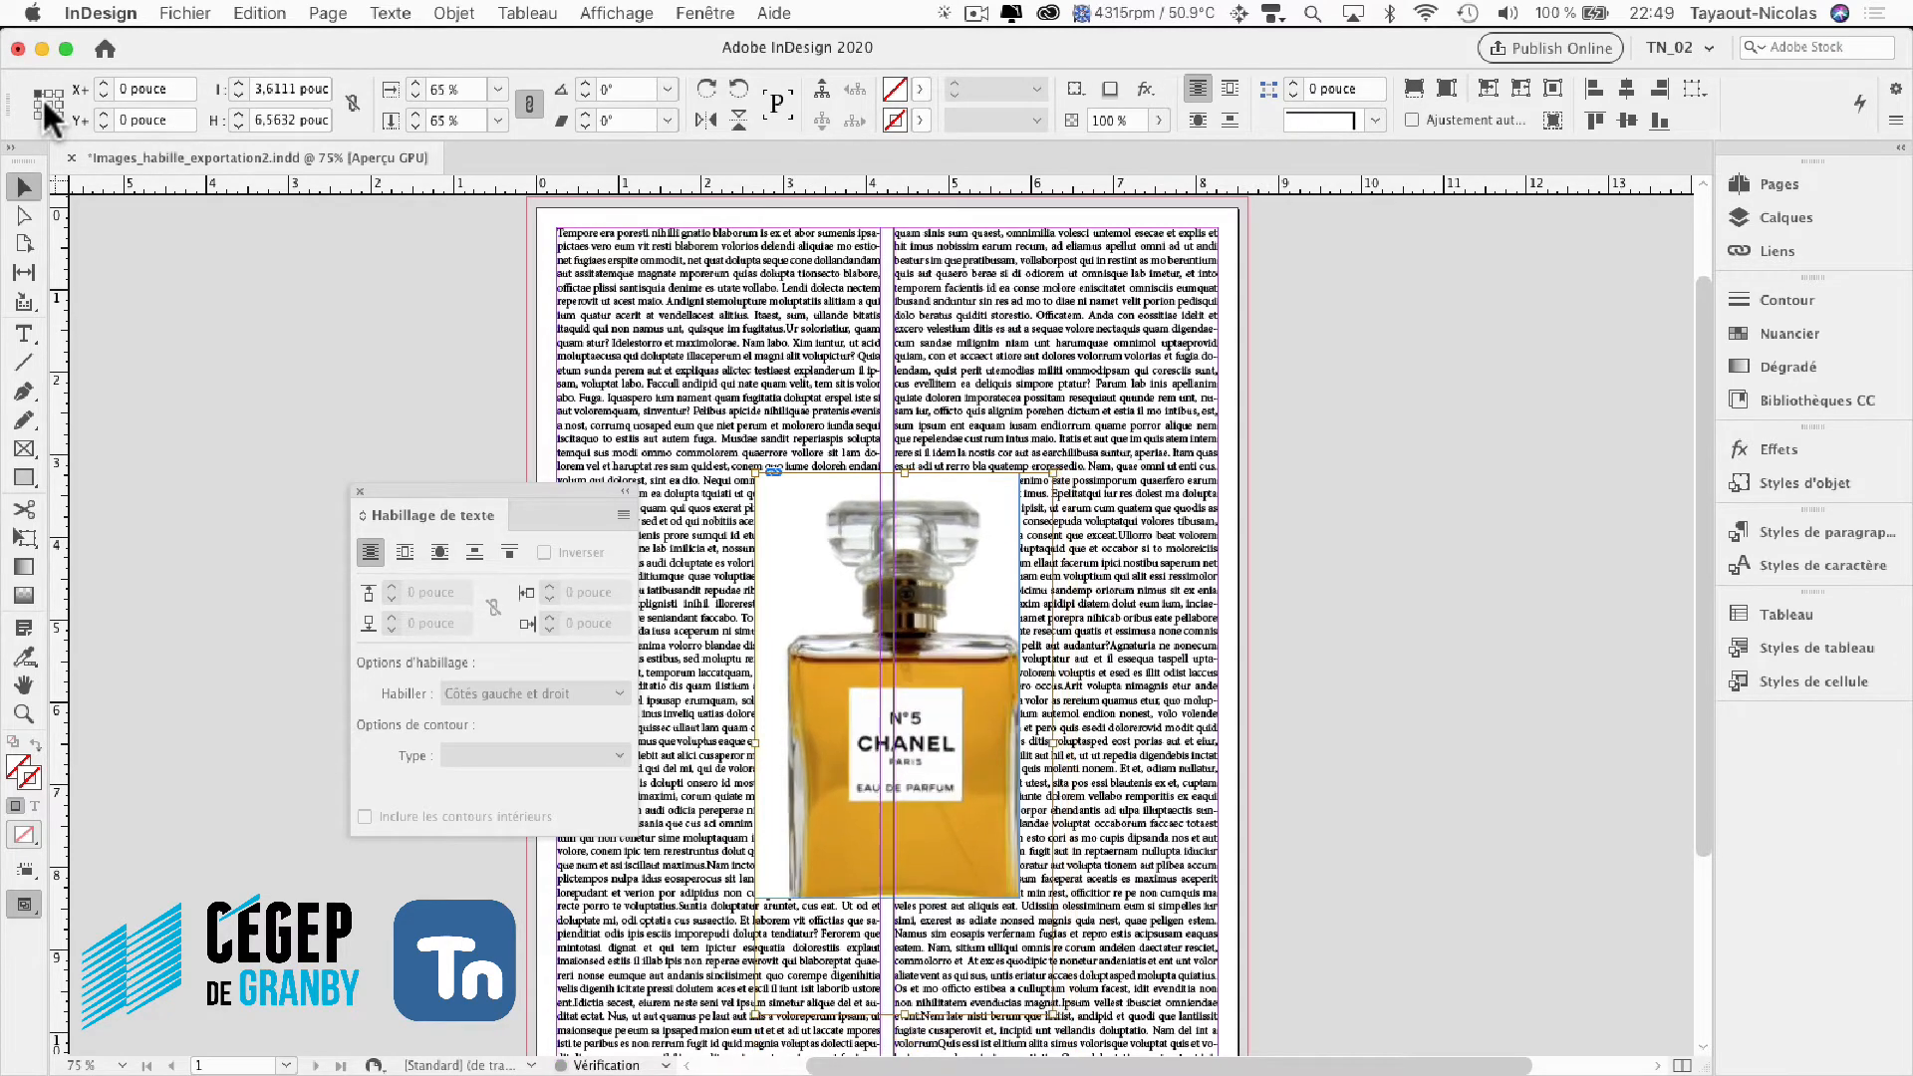
key(super+comma)
key(super+comma)
key(super+comma)
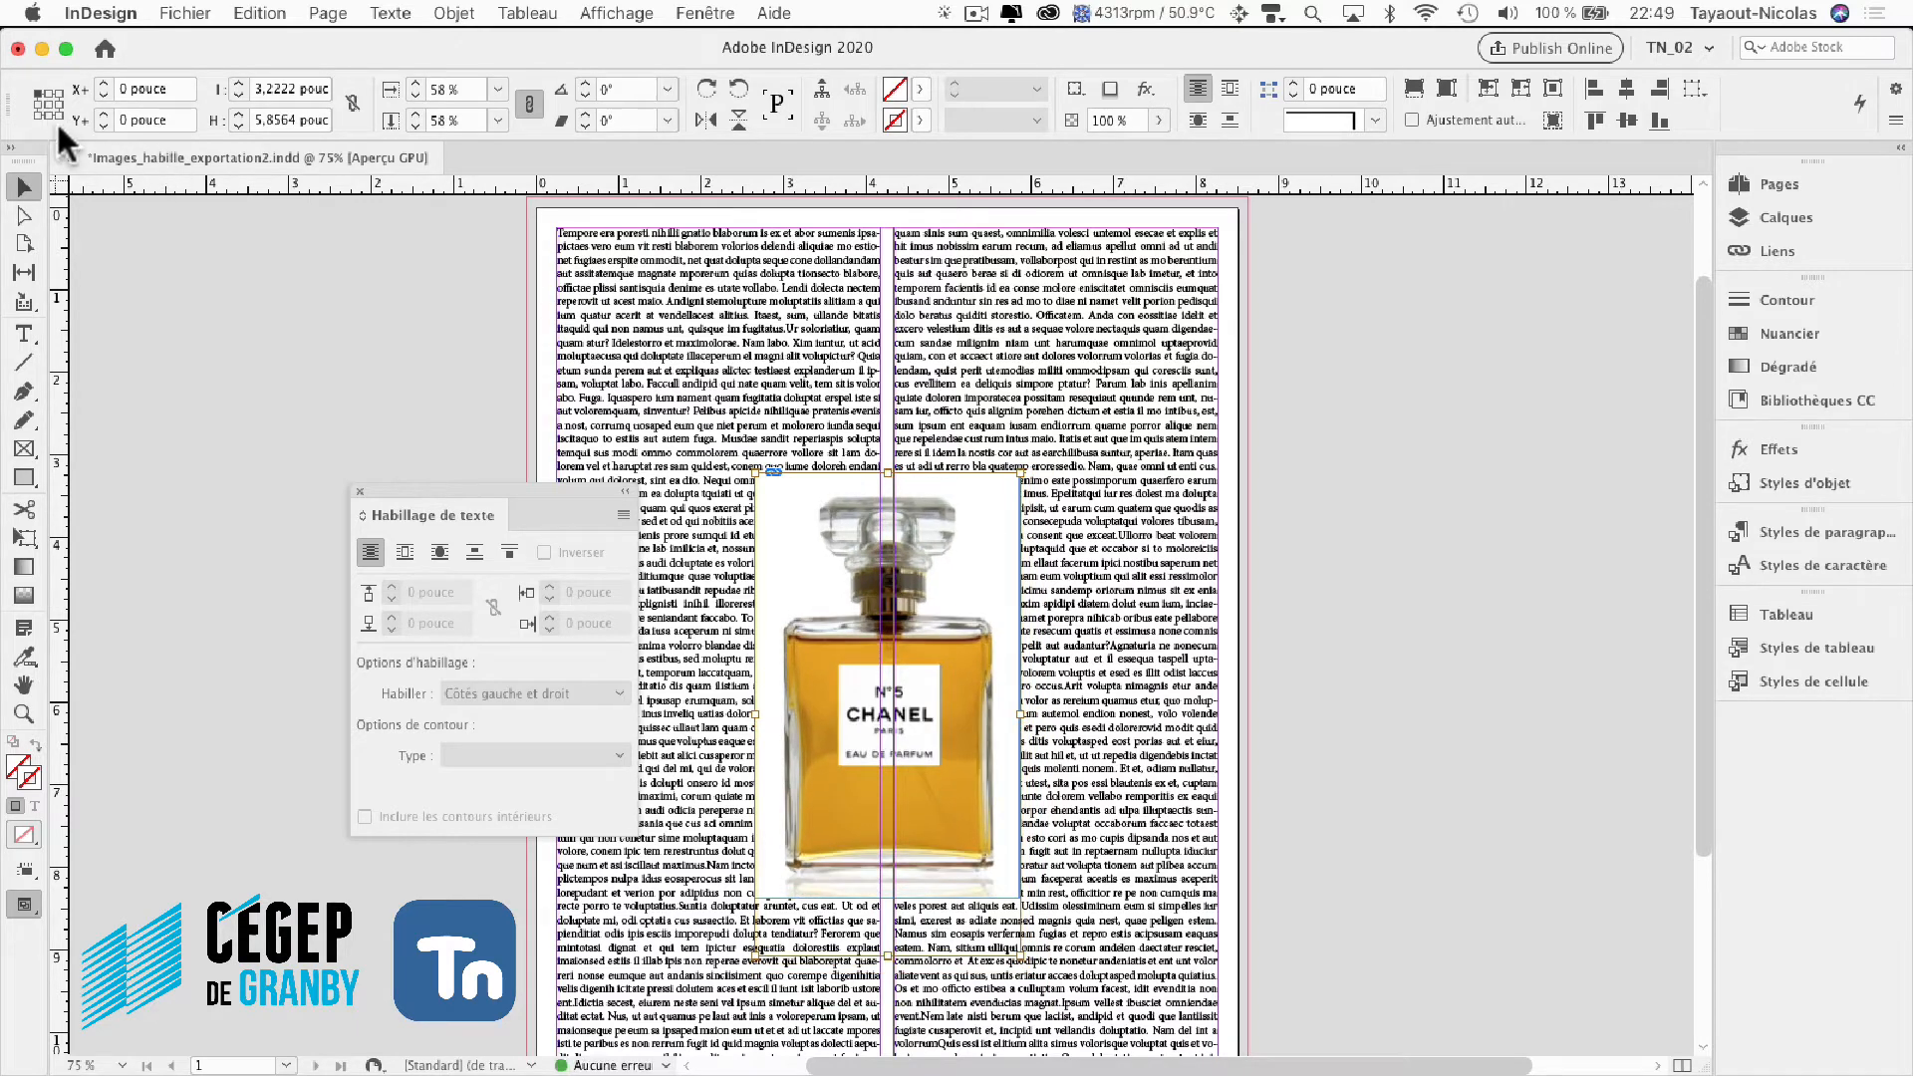
Set the reference point to the centre and enlarge the perfume image inside its frame to 64%.
click(47, 100)
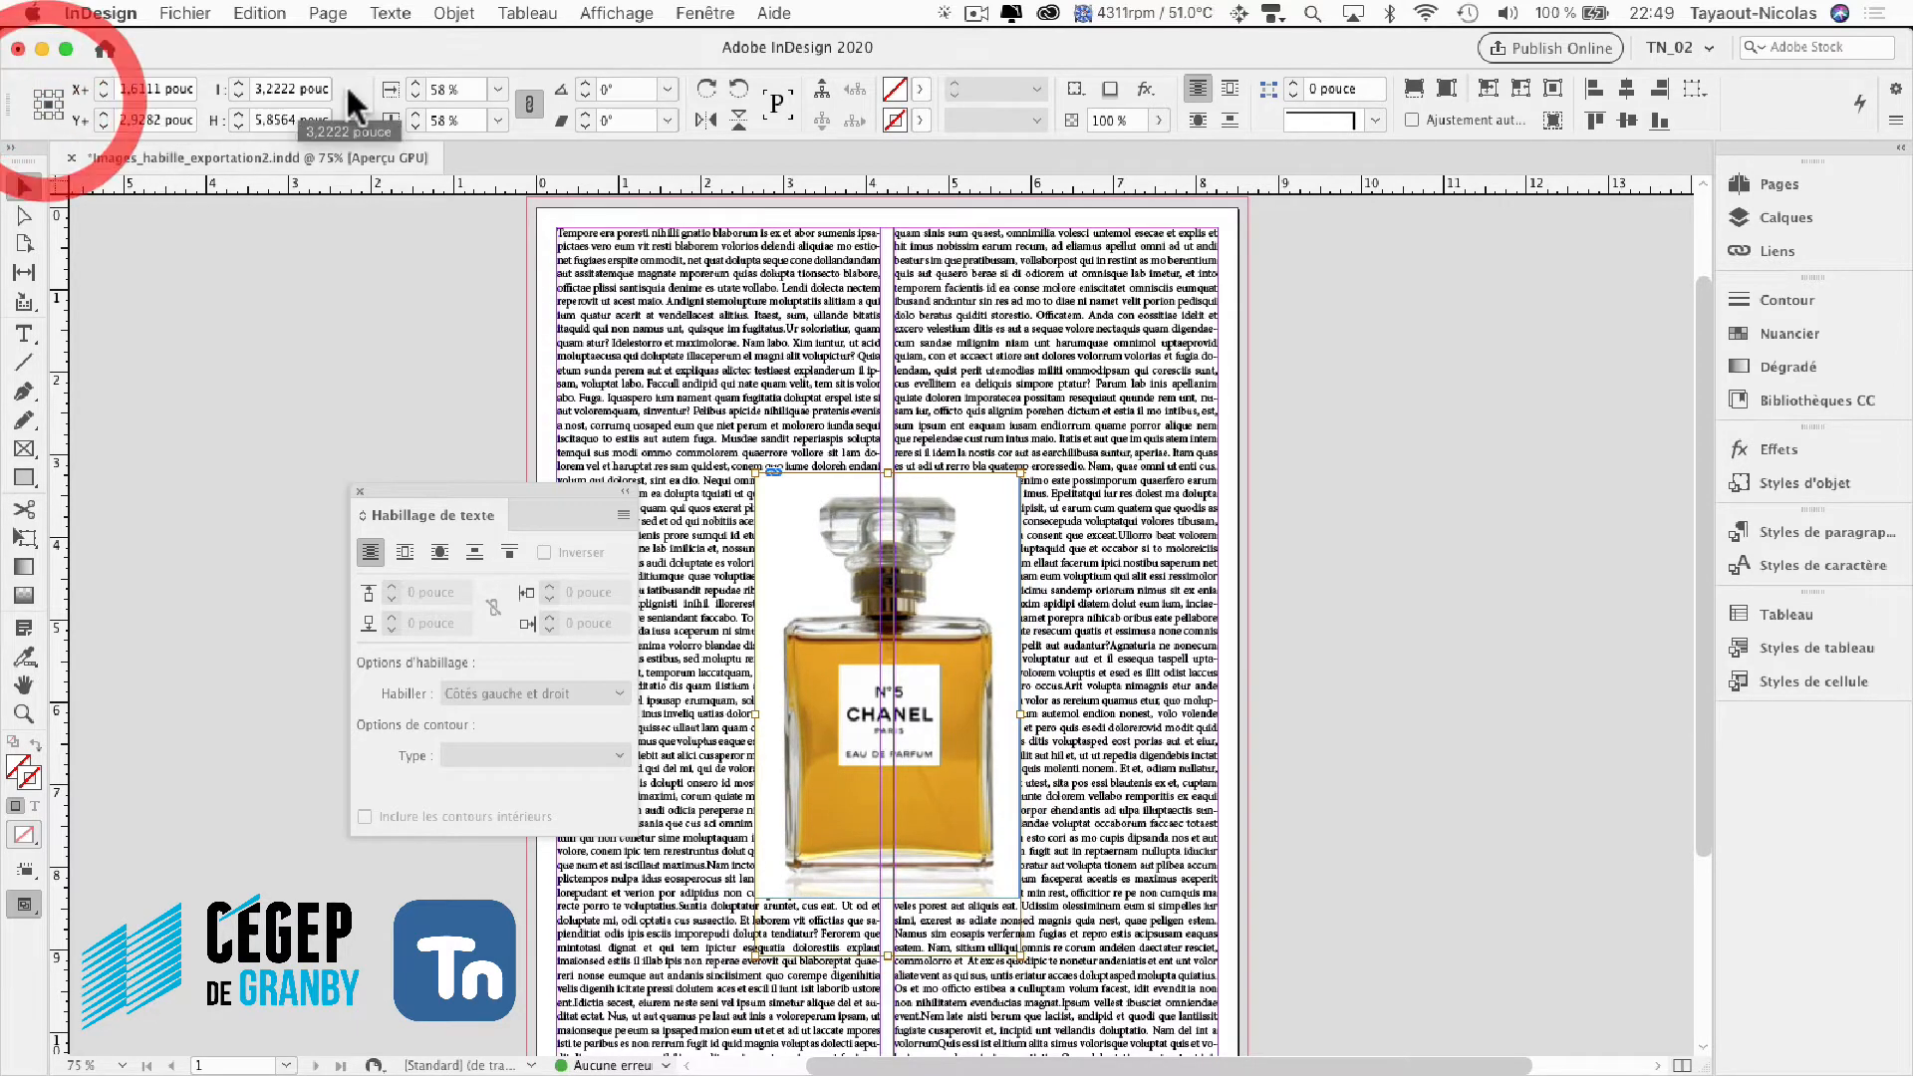
click(411, 80)
click(410, 80)
click(410, 80)
click(410, 79)
click(410, 79)
click(411, 80)
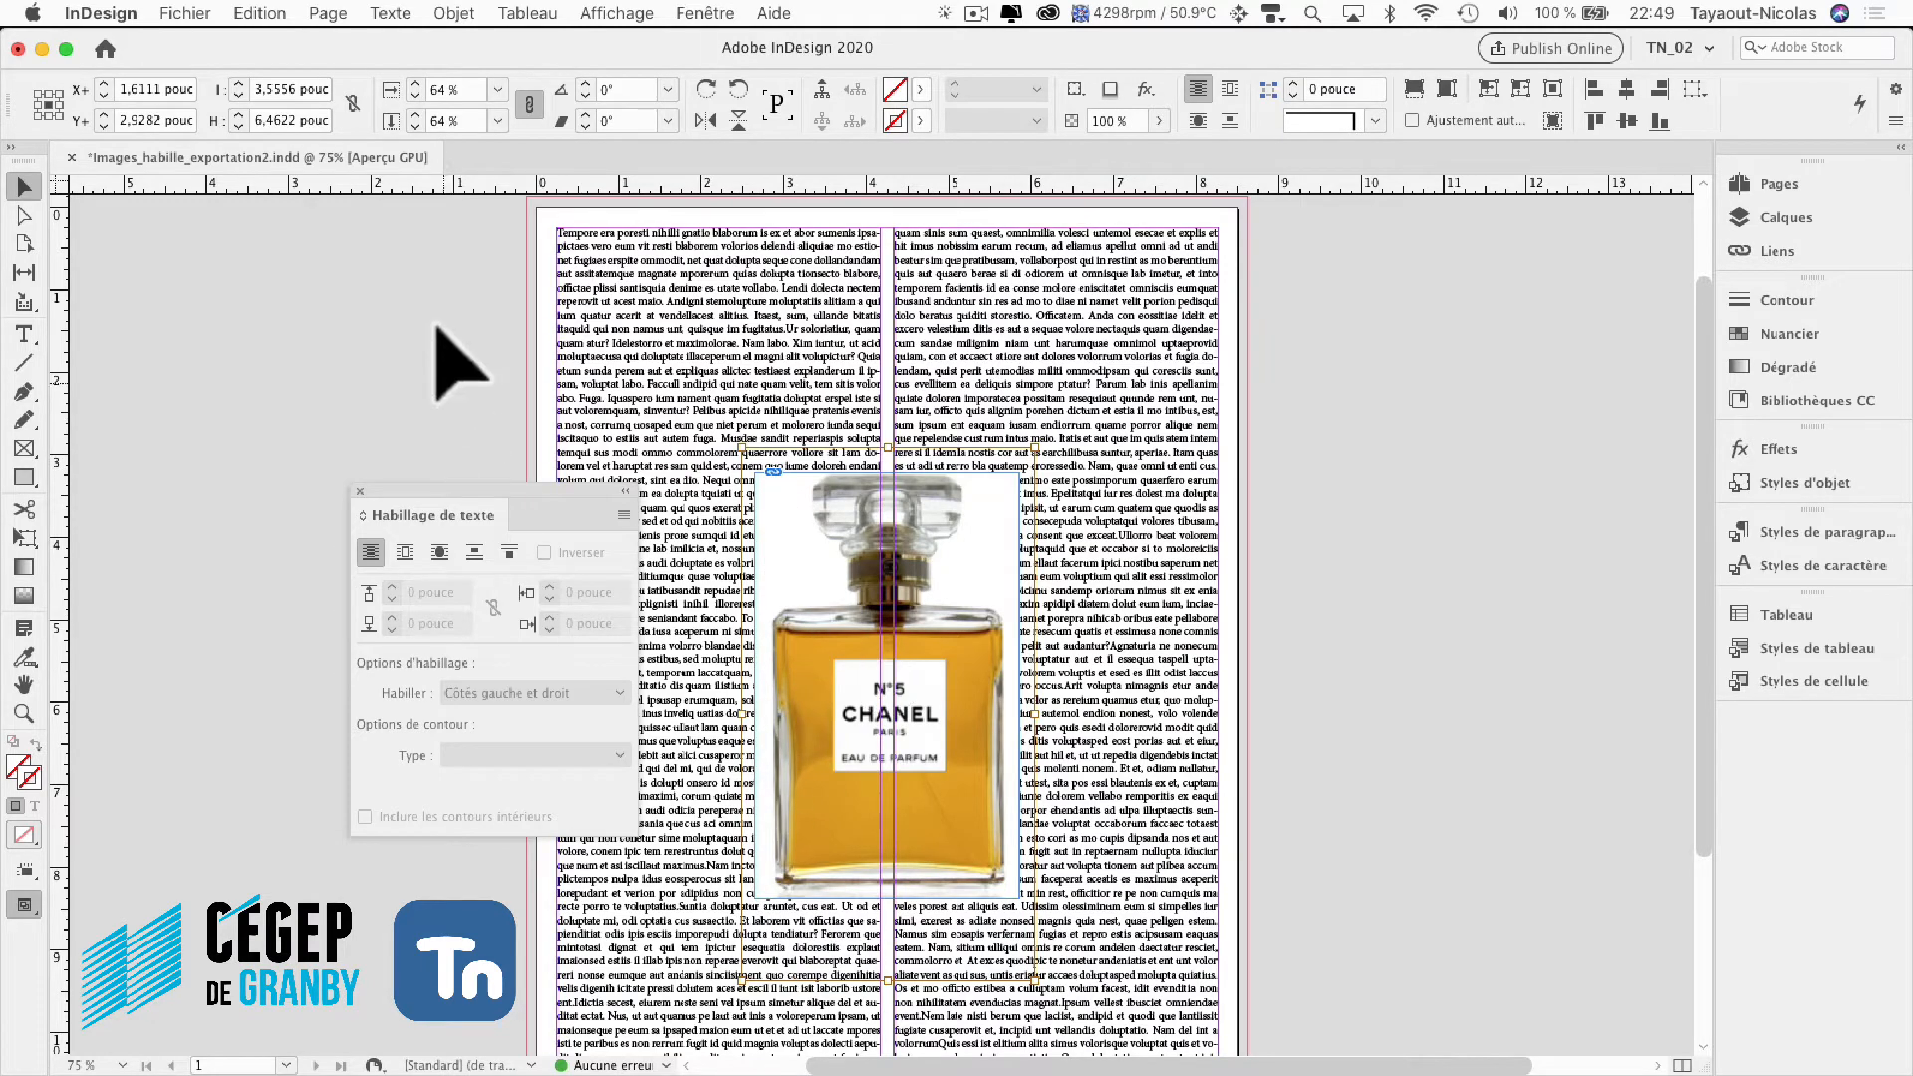
Reduce the perfume image's scale to 59% about its centre.
click(416, 125)
click(415, 125)
click(415, 125)
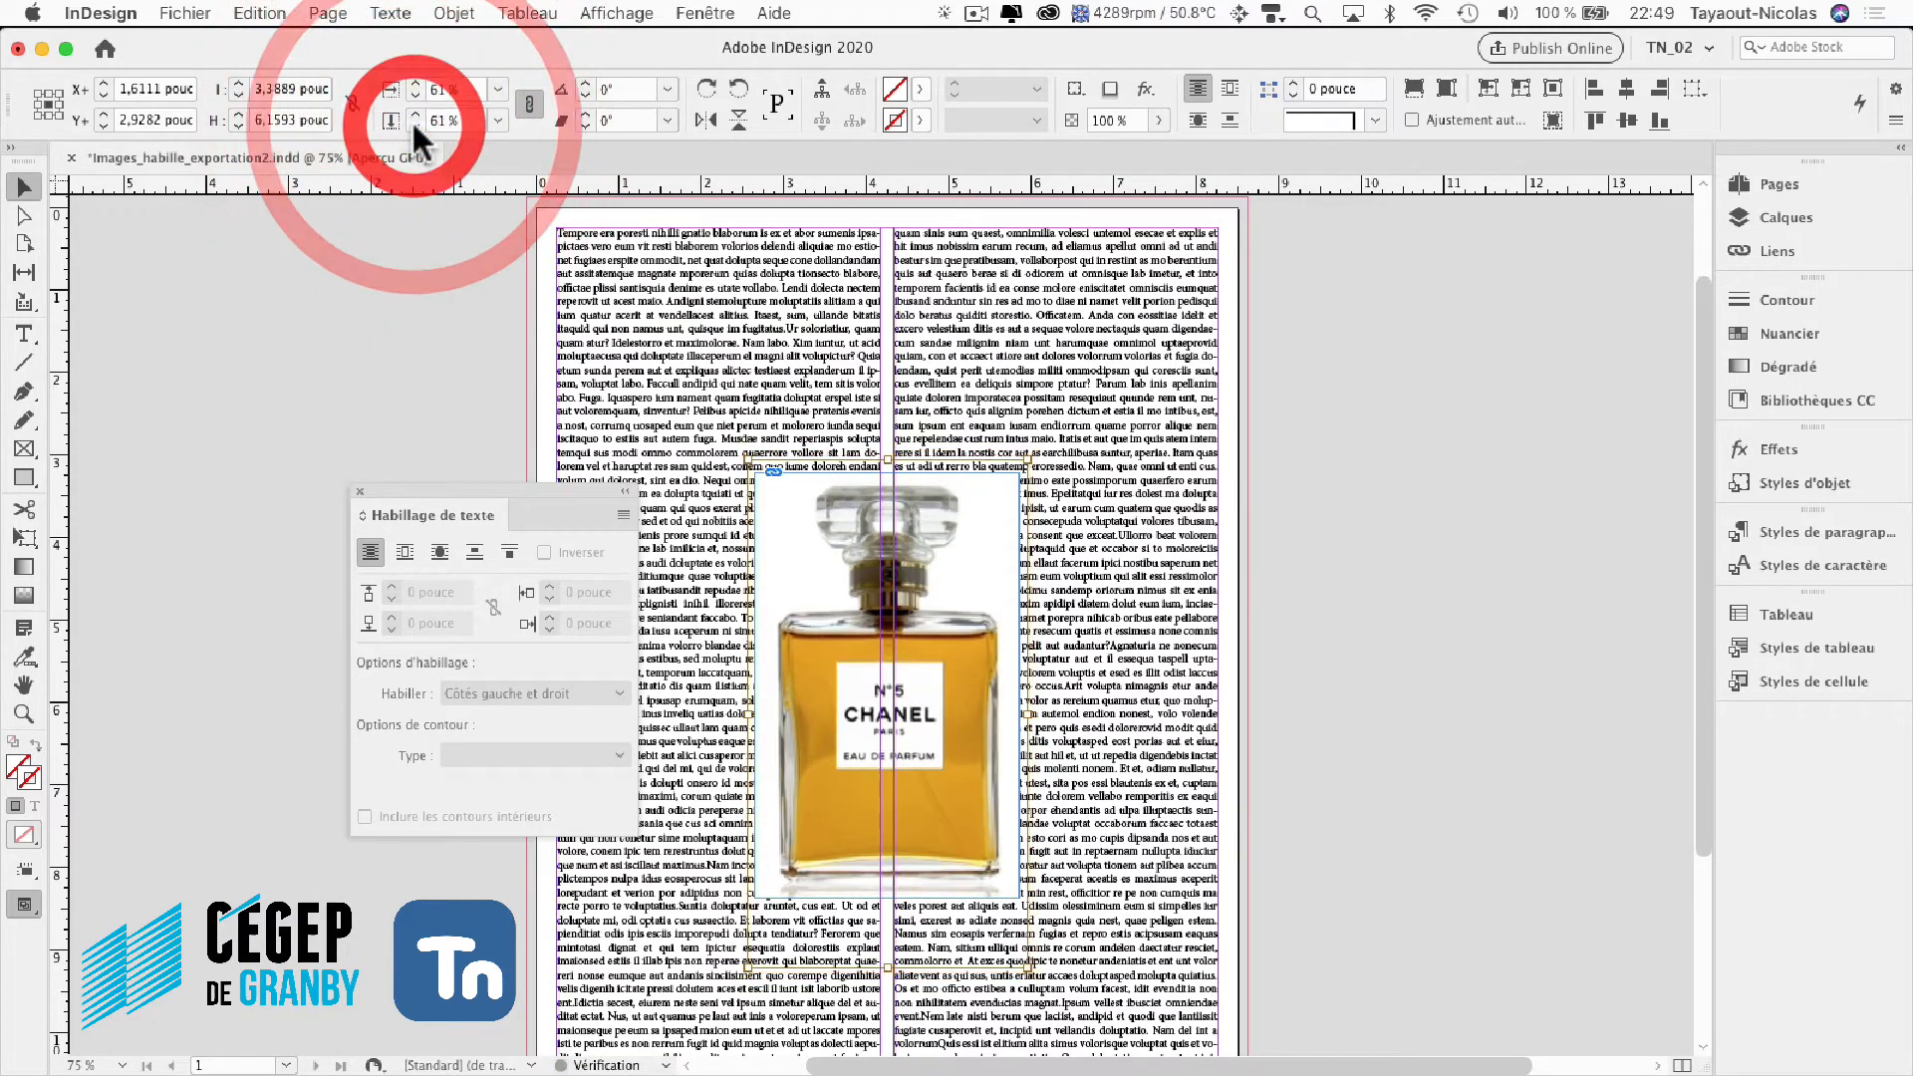
click(414, 125)
click(414, 125)
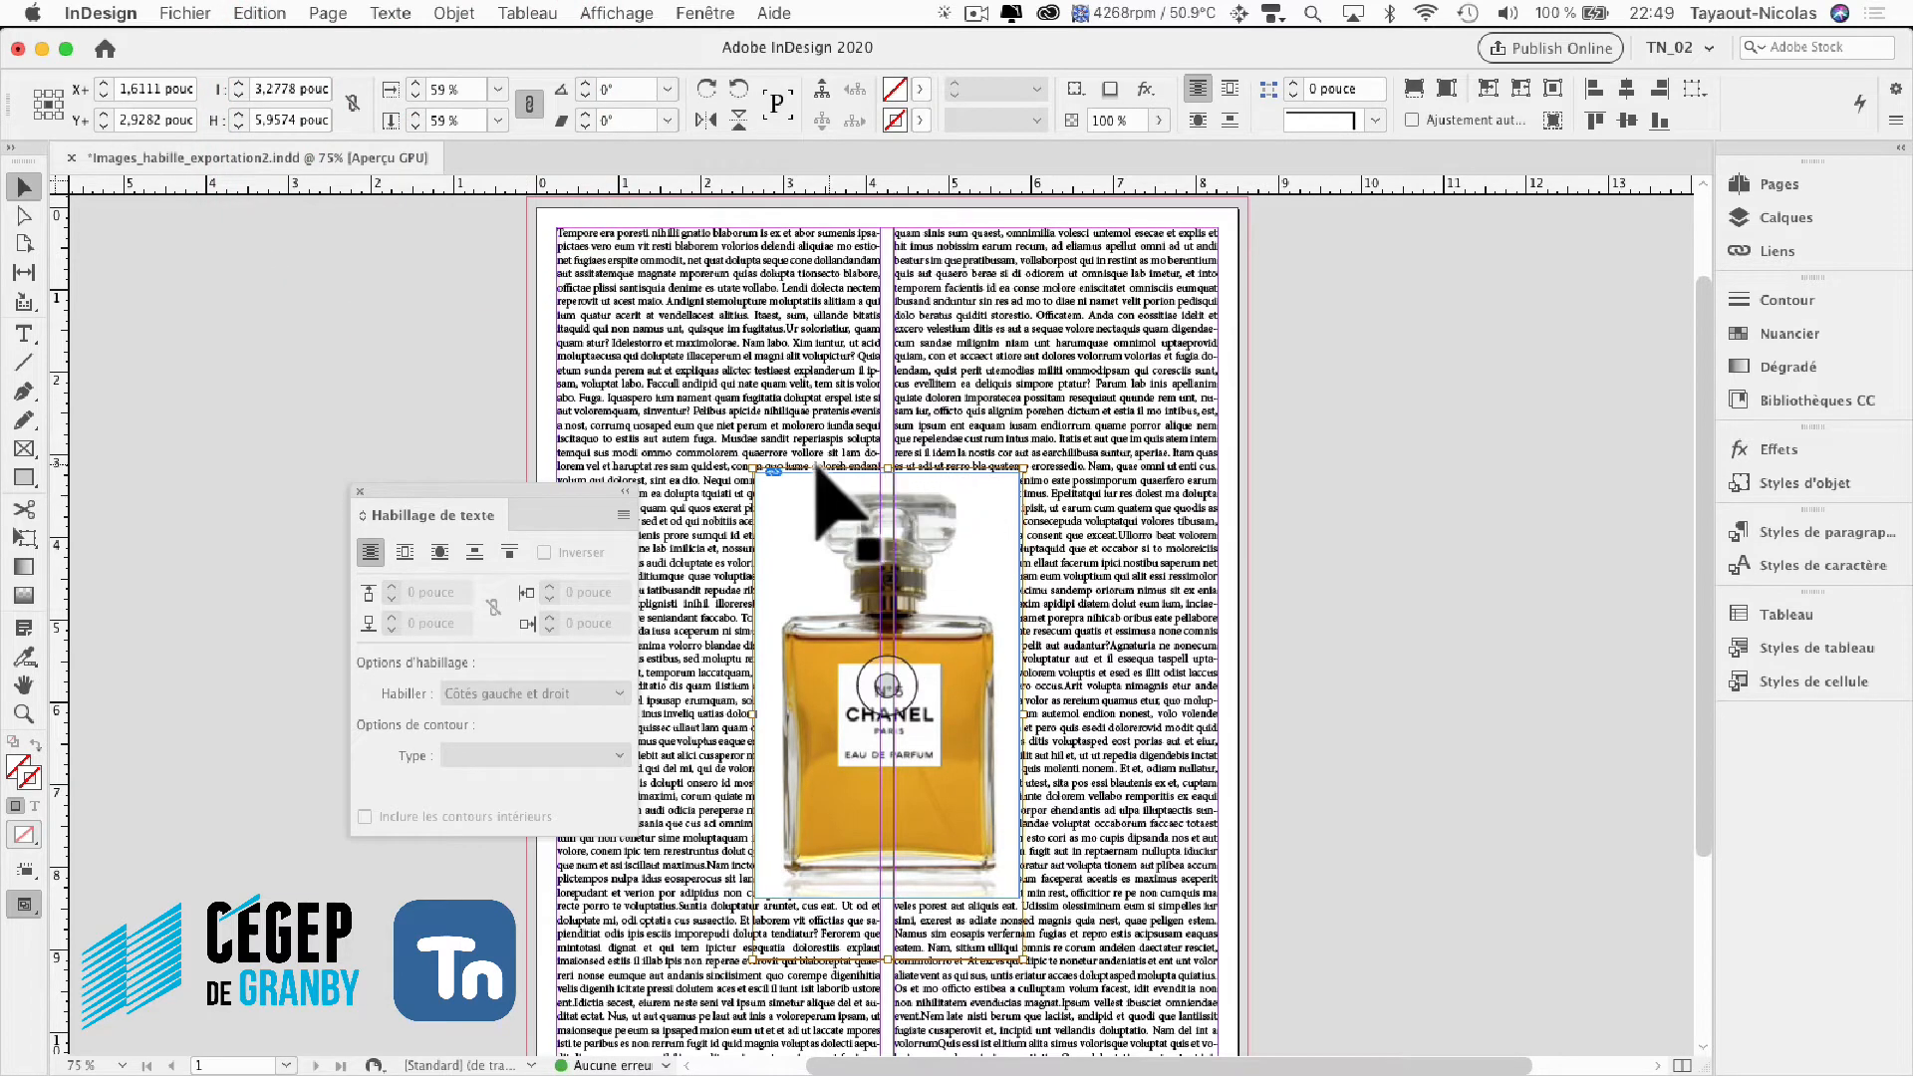
Display the fitting options (Ajustement) for the perfume image and dismiss them.
click(890, 678)
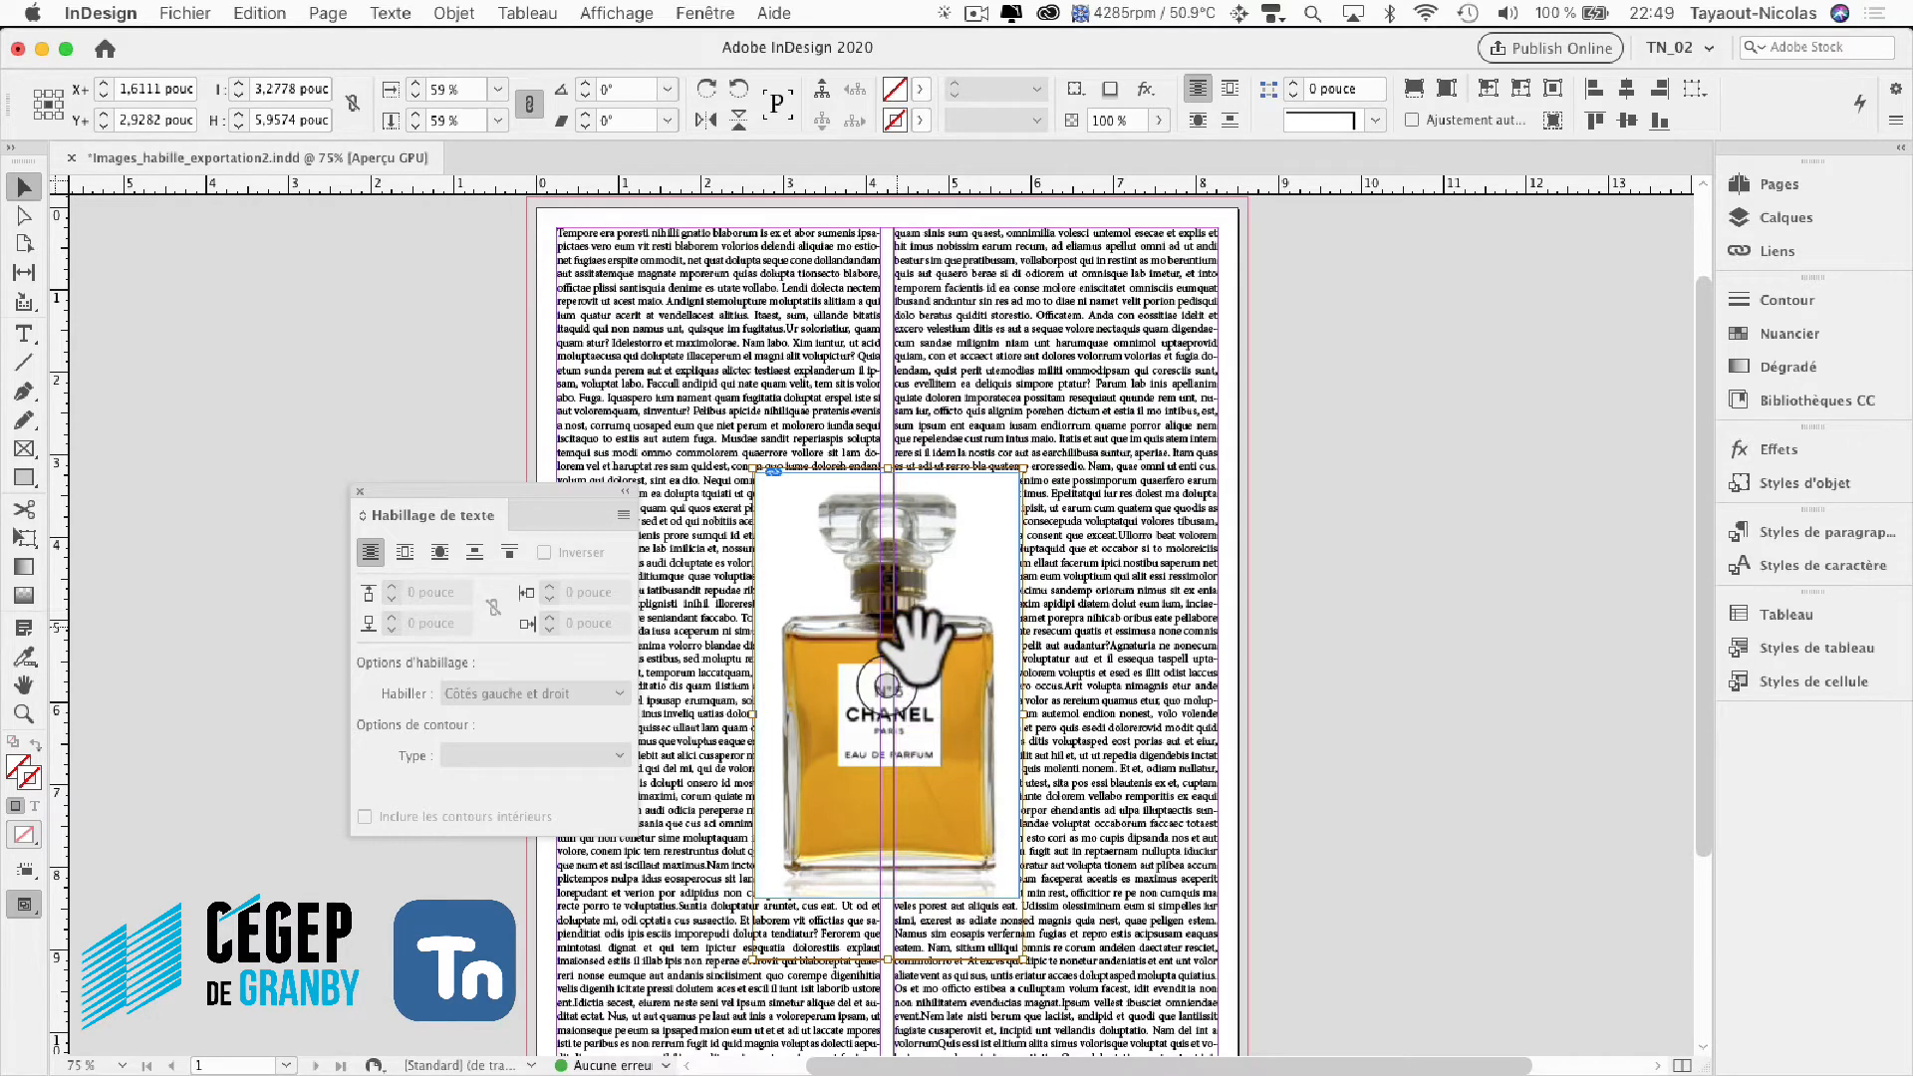
right_click(885, 596)
mouse_move(1052, 697)
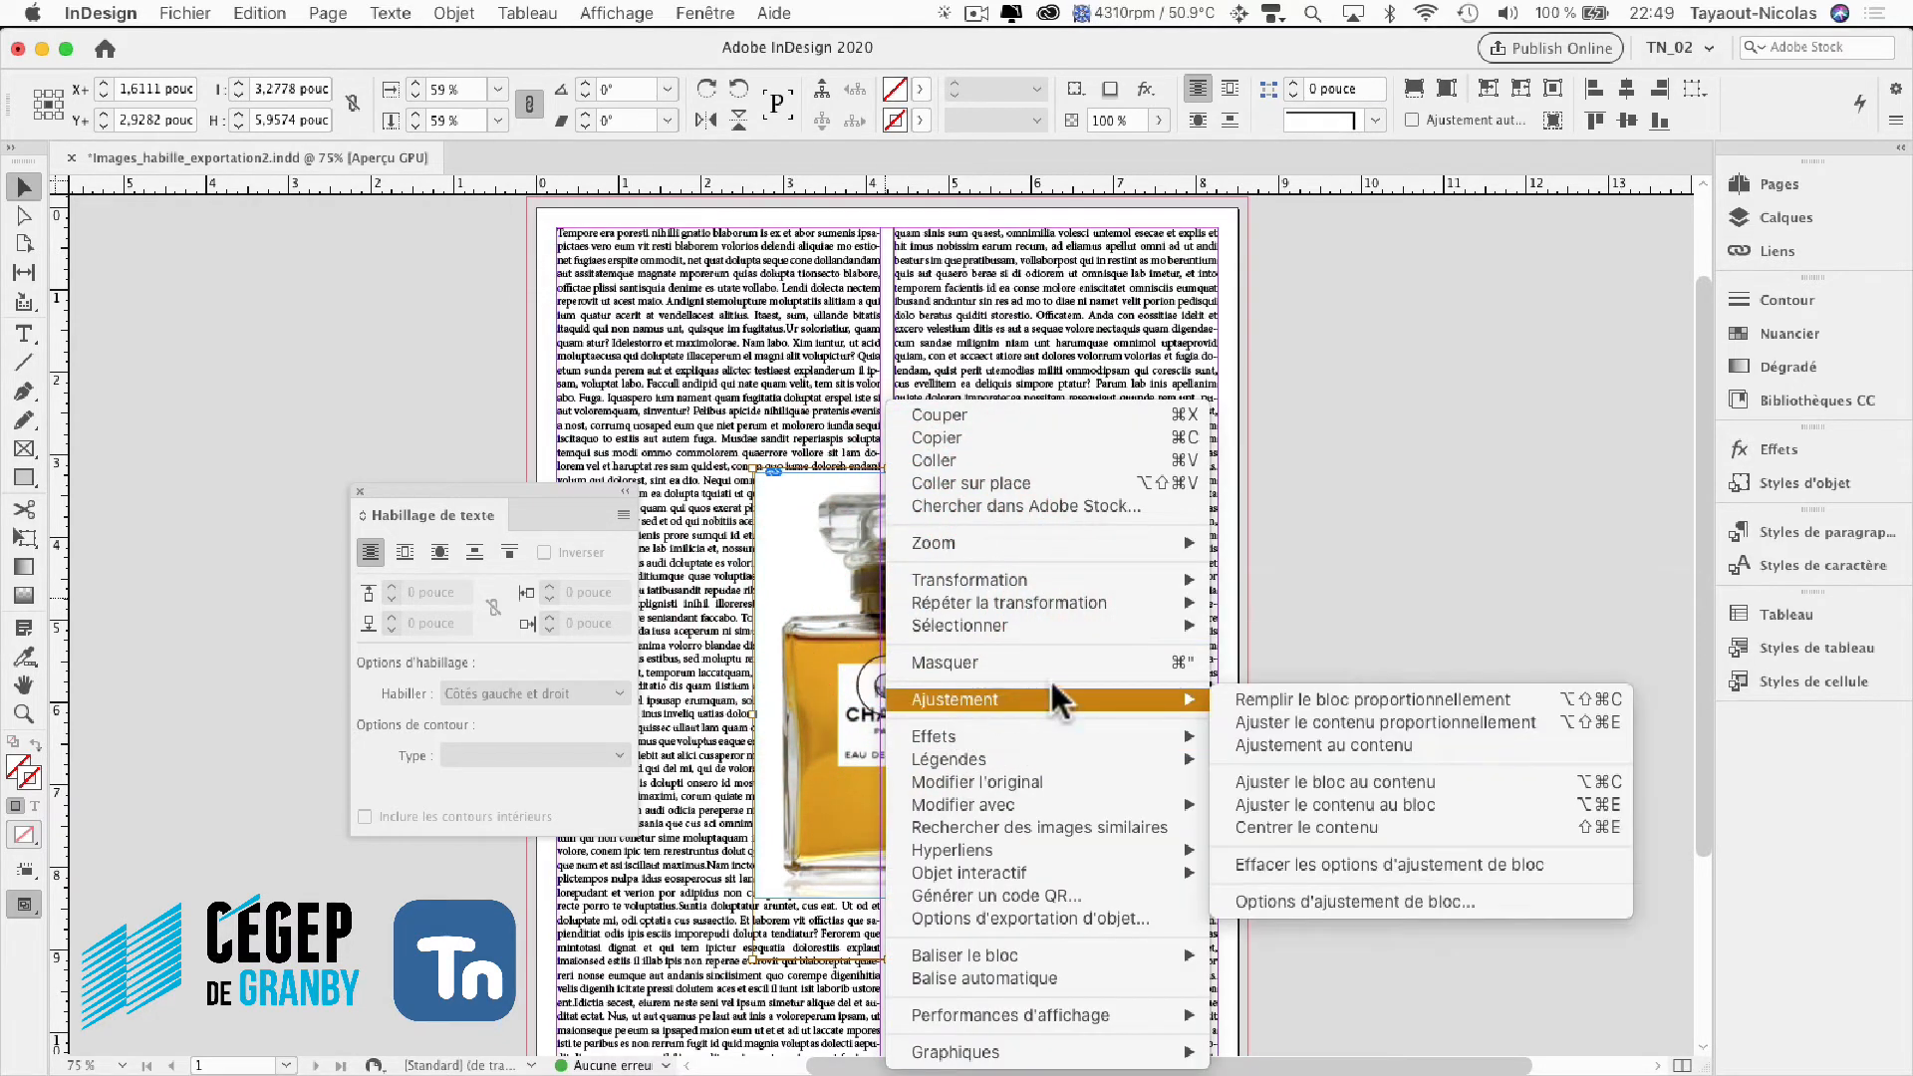
click(792, 488)
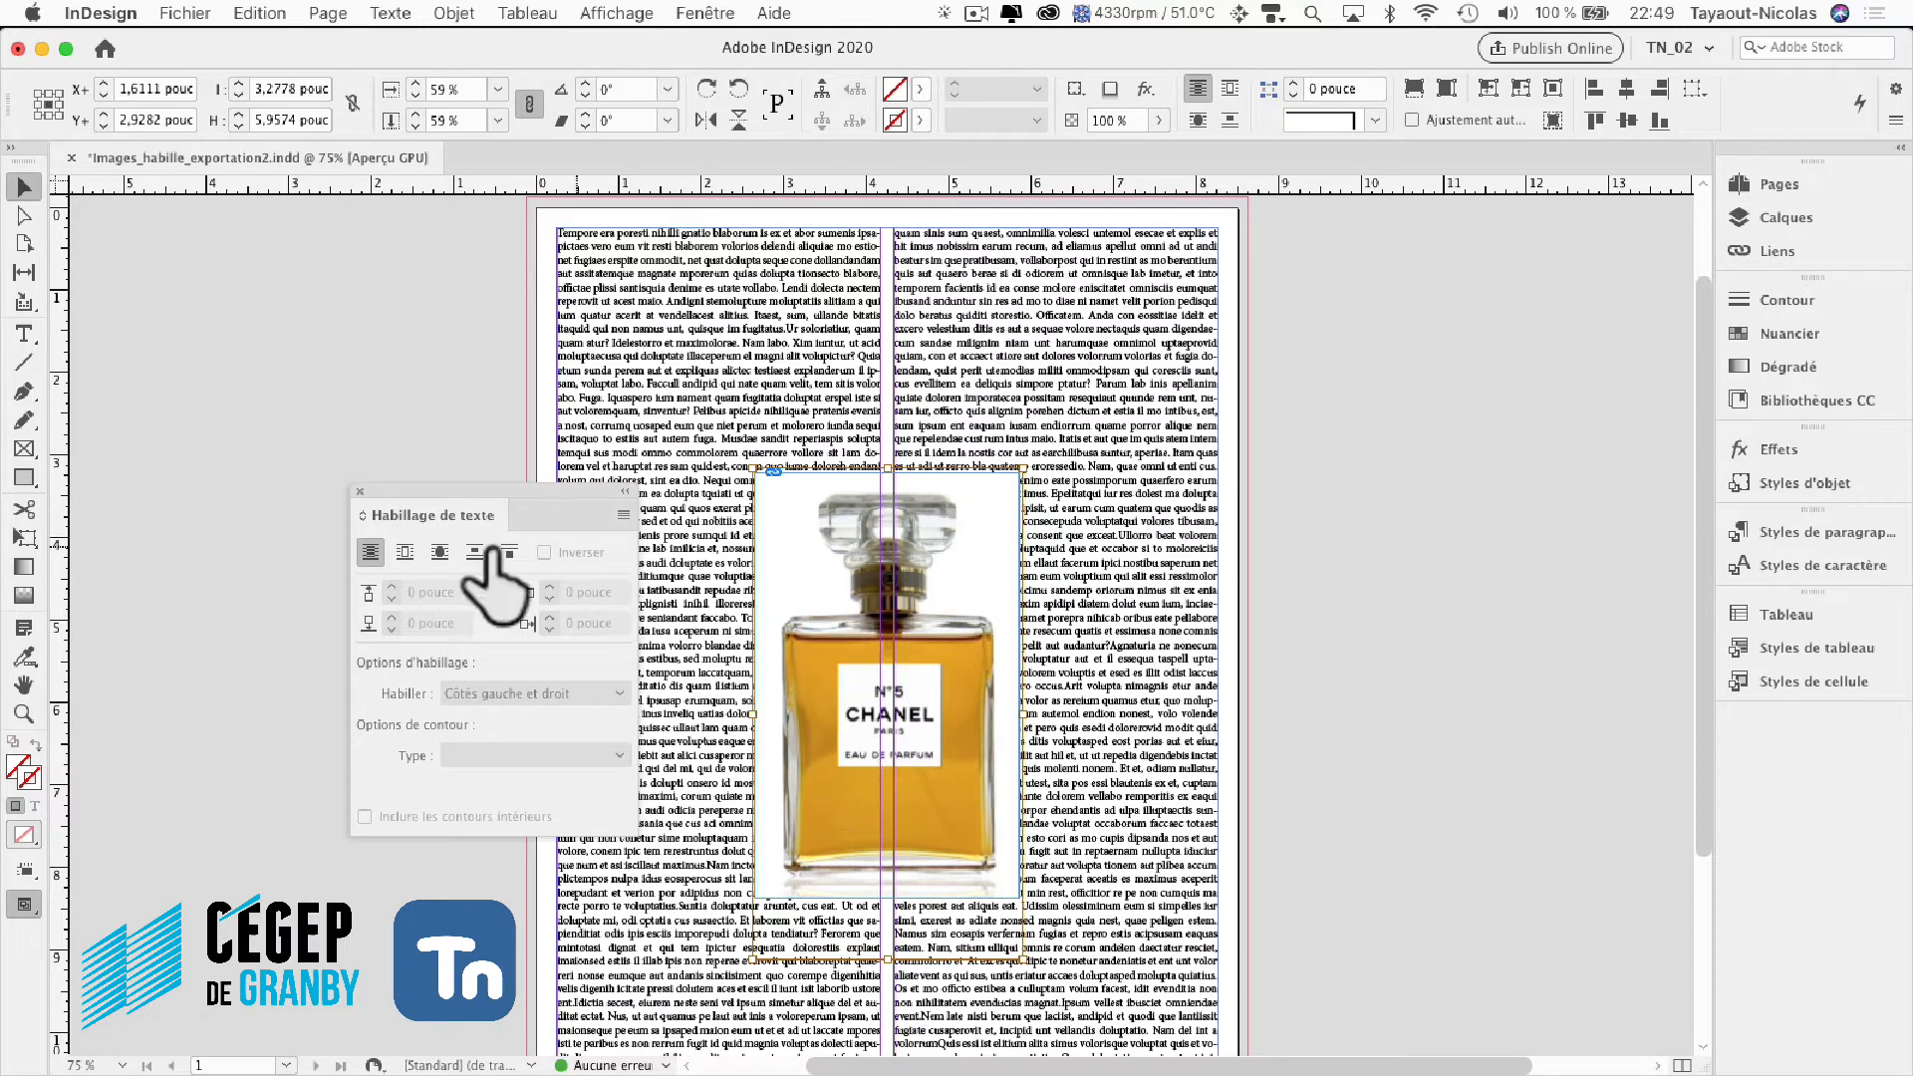
Select the perfume image's frame and move the floating text wrap panel farther away from the page.
click(187, 281)
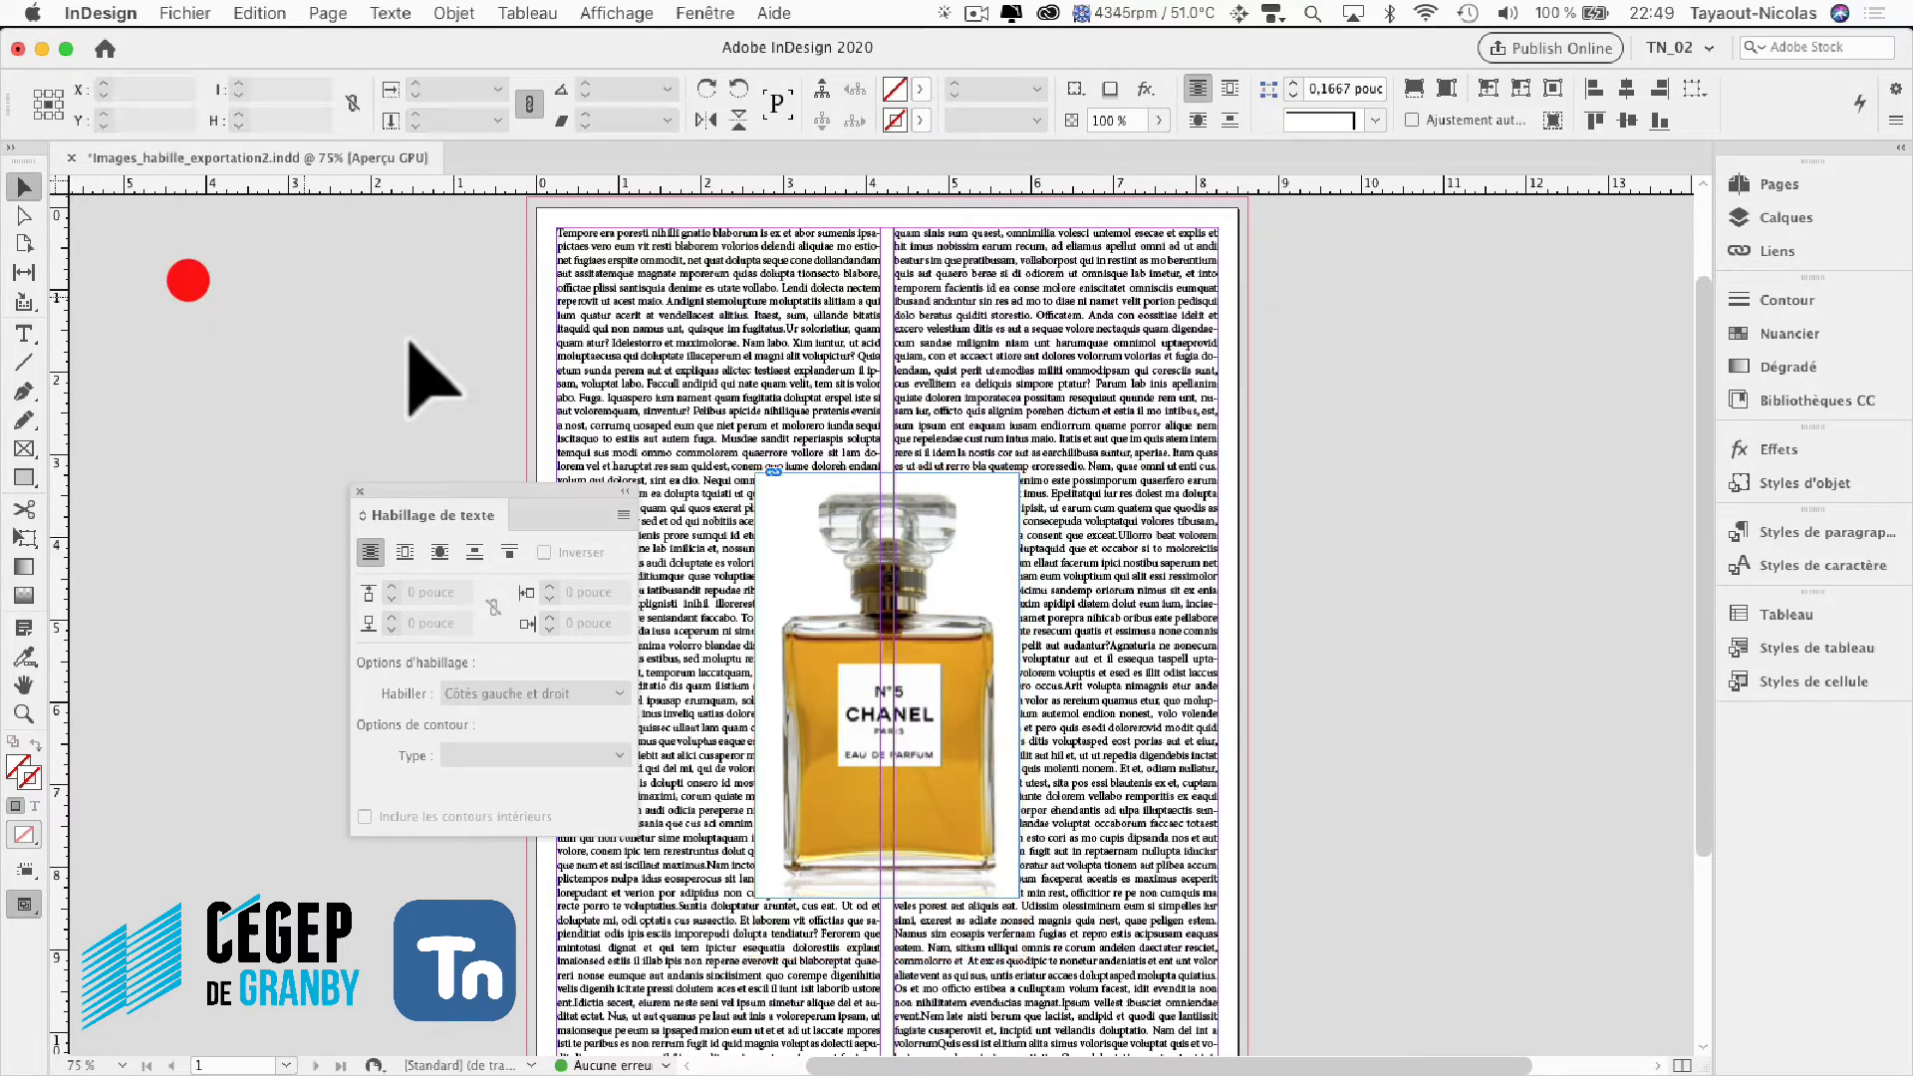
click(825, 655)
drag(548, 489, 401, 440)
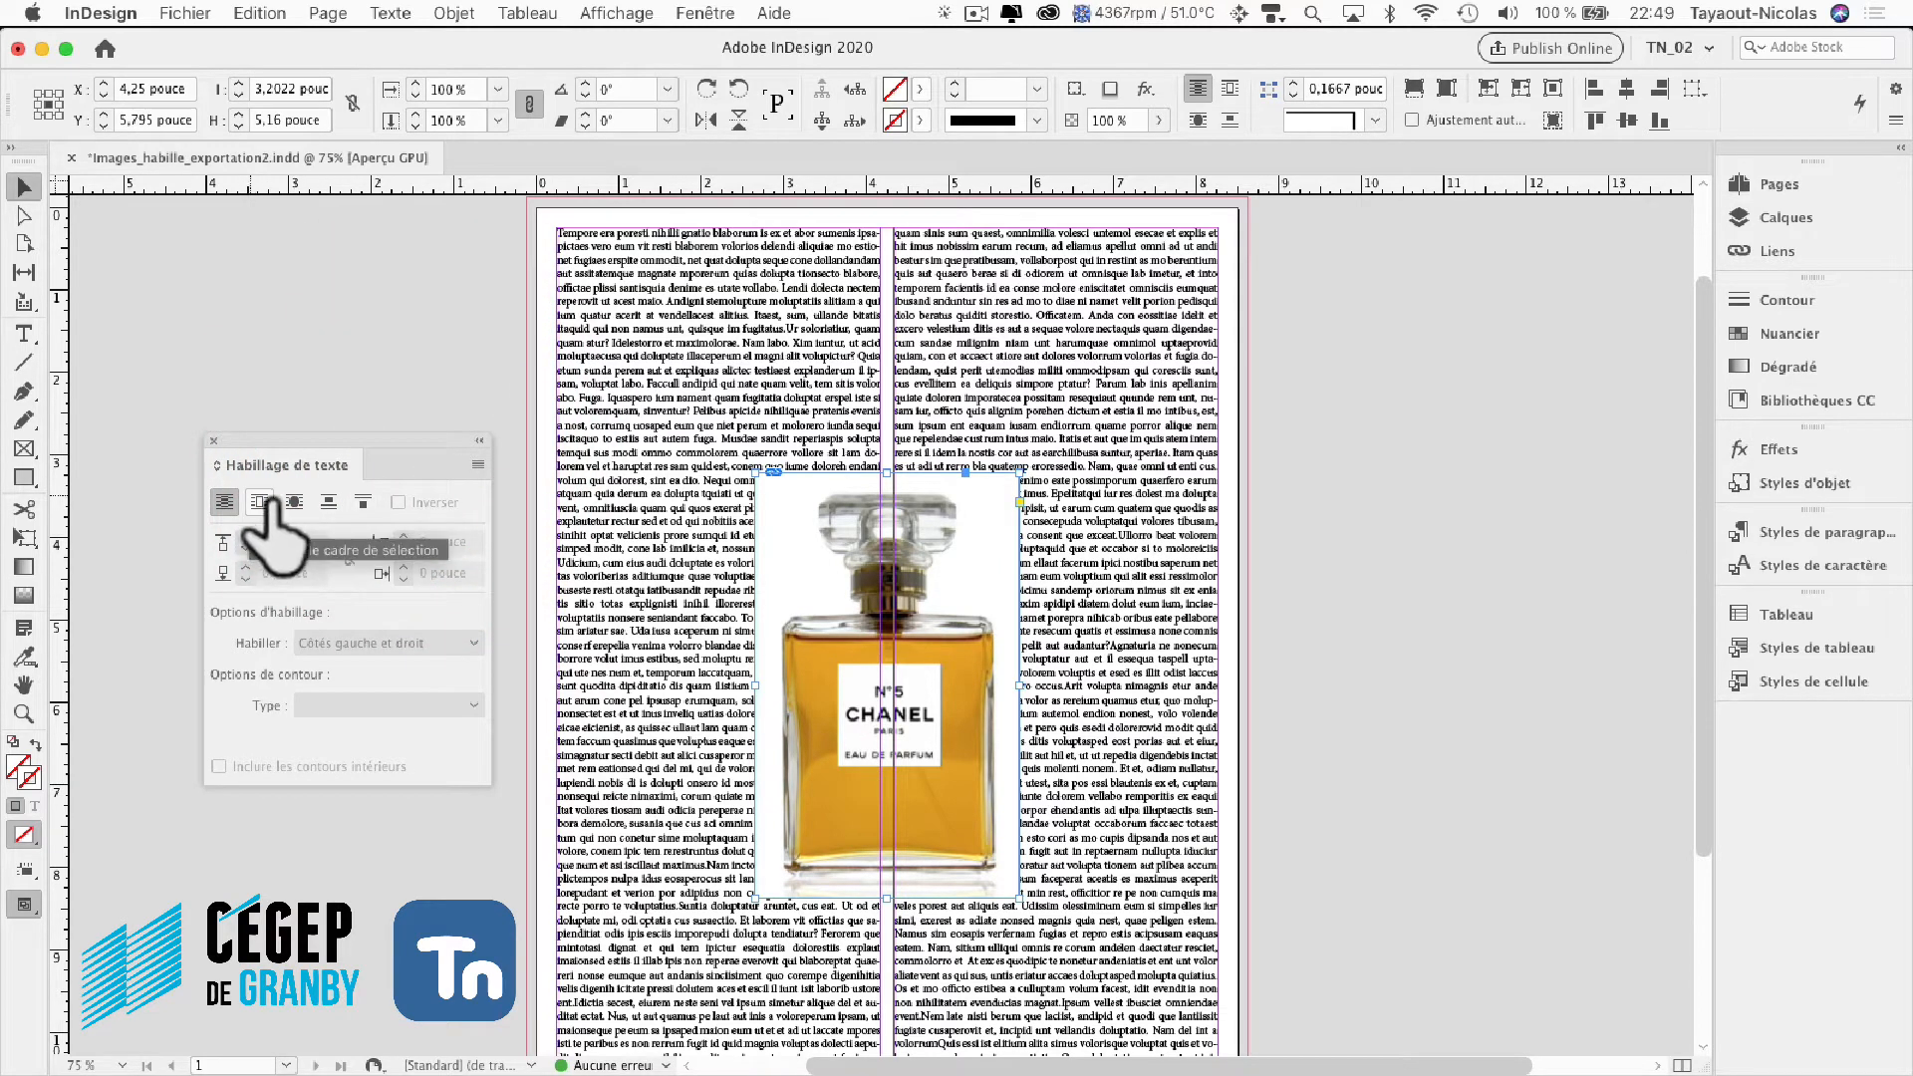
Try the jump-object and jump-to-next-column wraps on the perfume image, and apply the wrap around its bounding box.
click(327, 501)
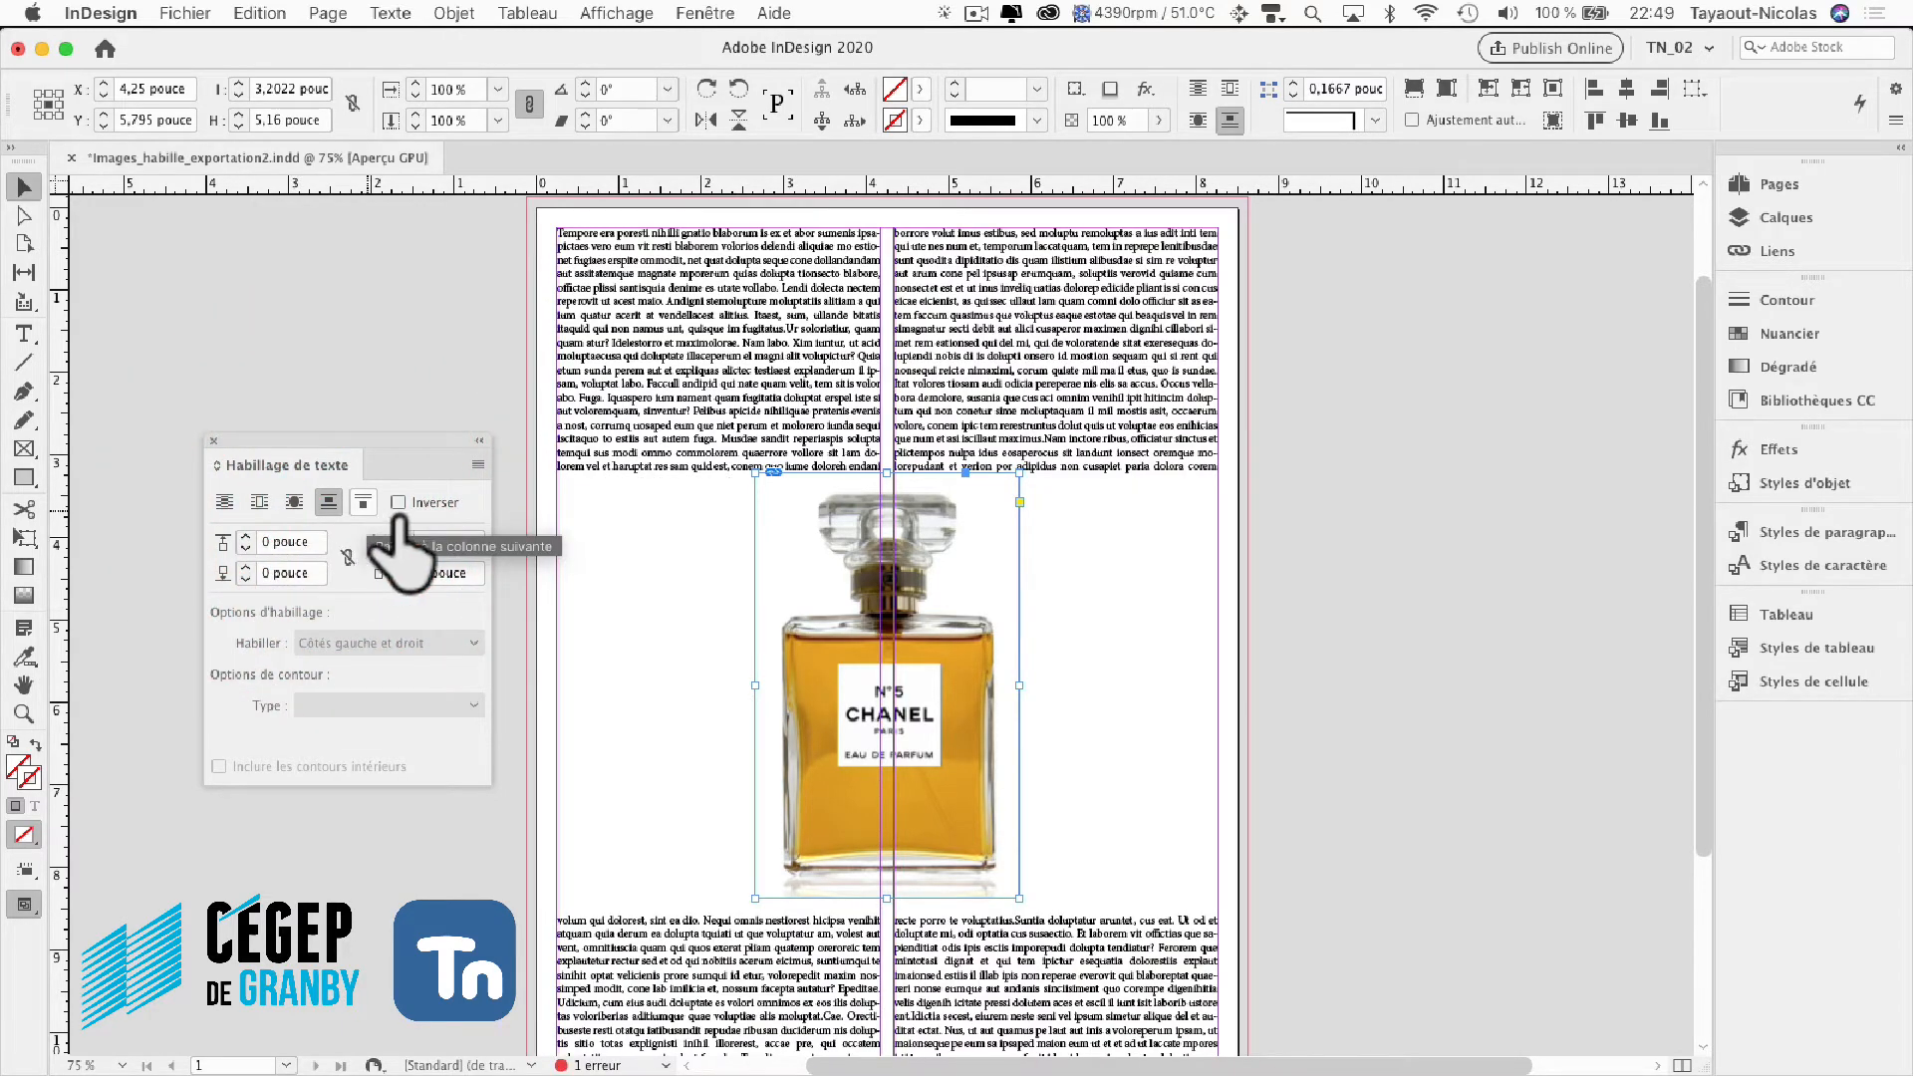
click(364, 502)
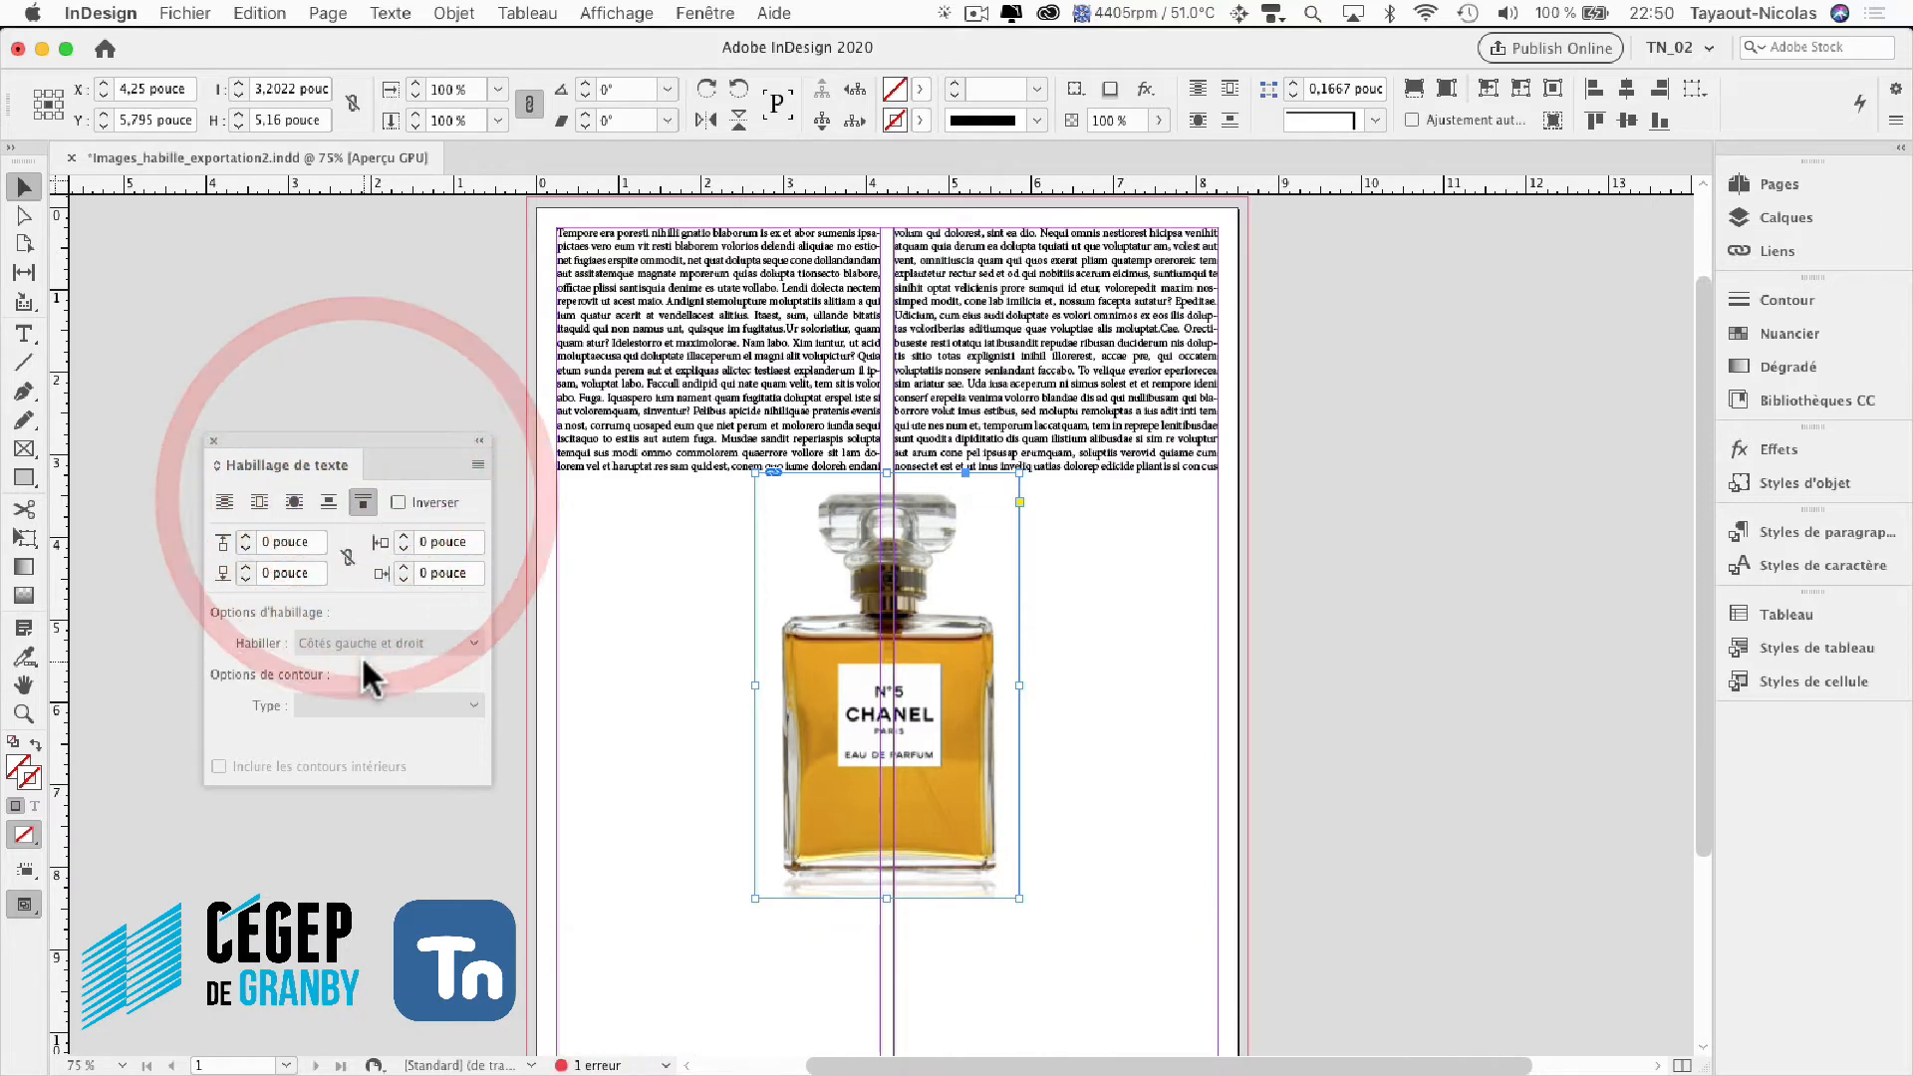
click(260, 502)
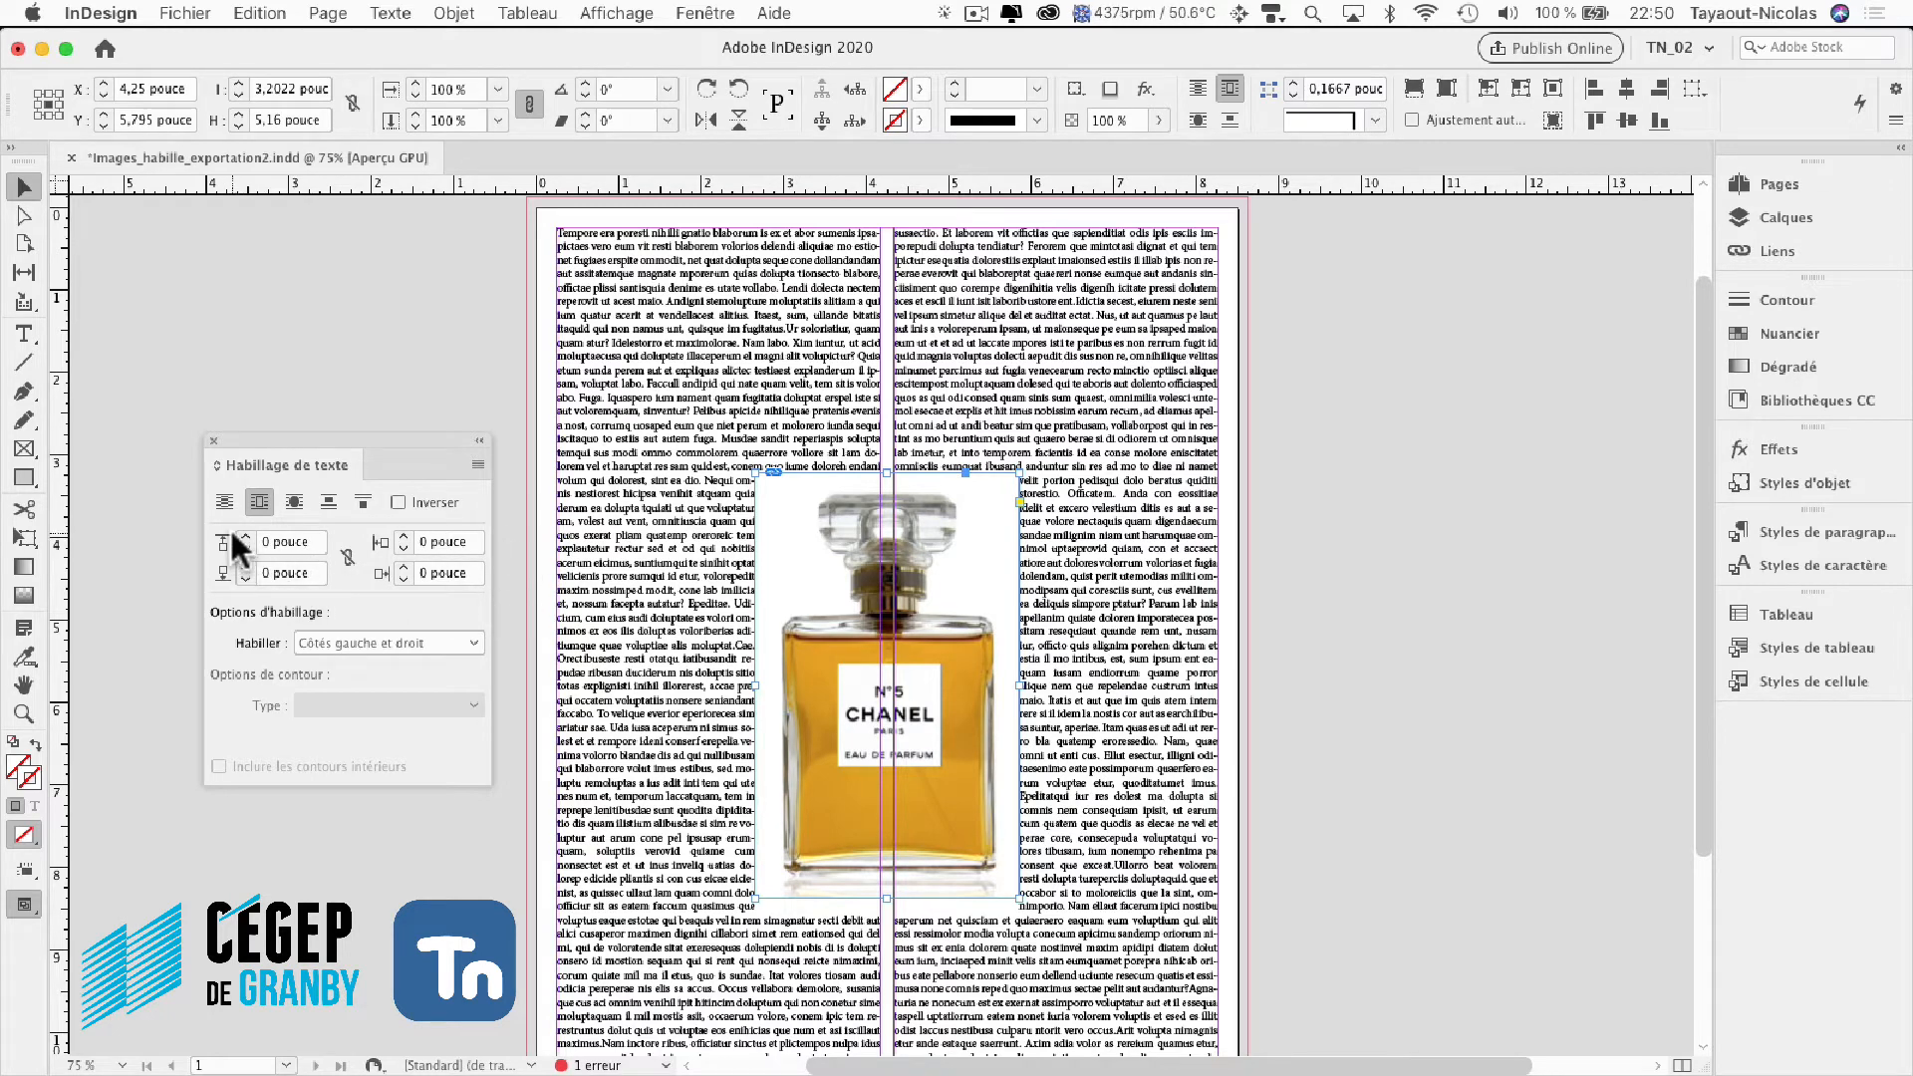
Link the four text wrap offsets and set them all to 0.1875 inch.
click(350, 559)
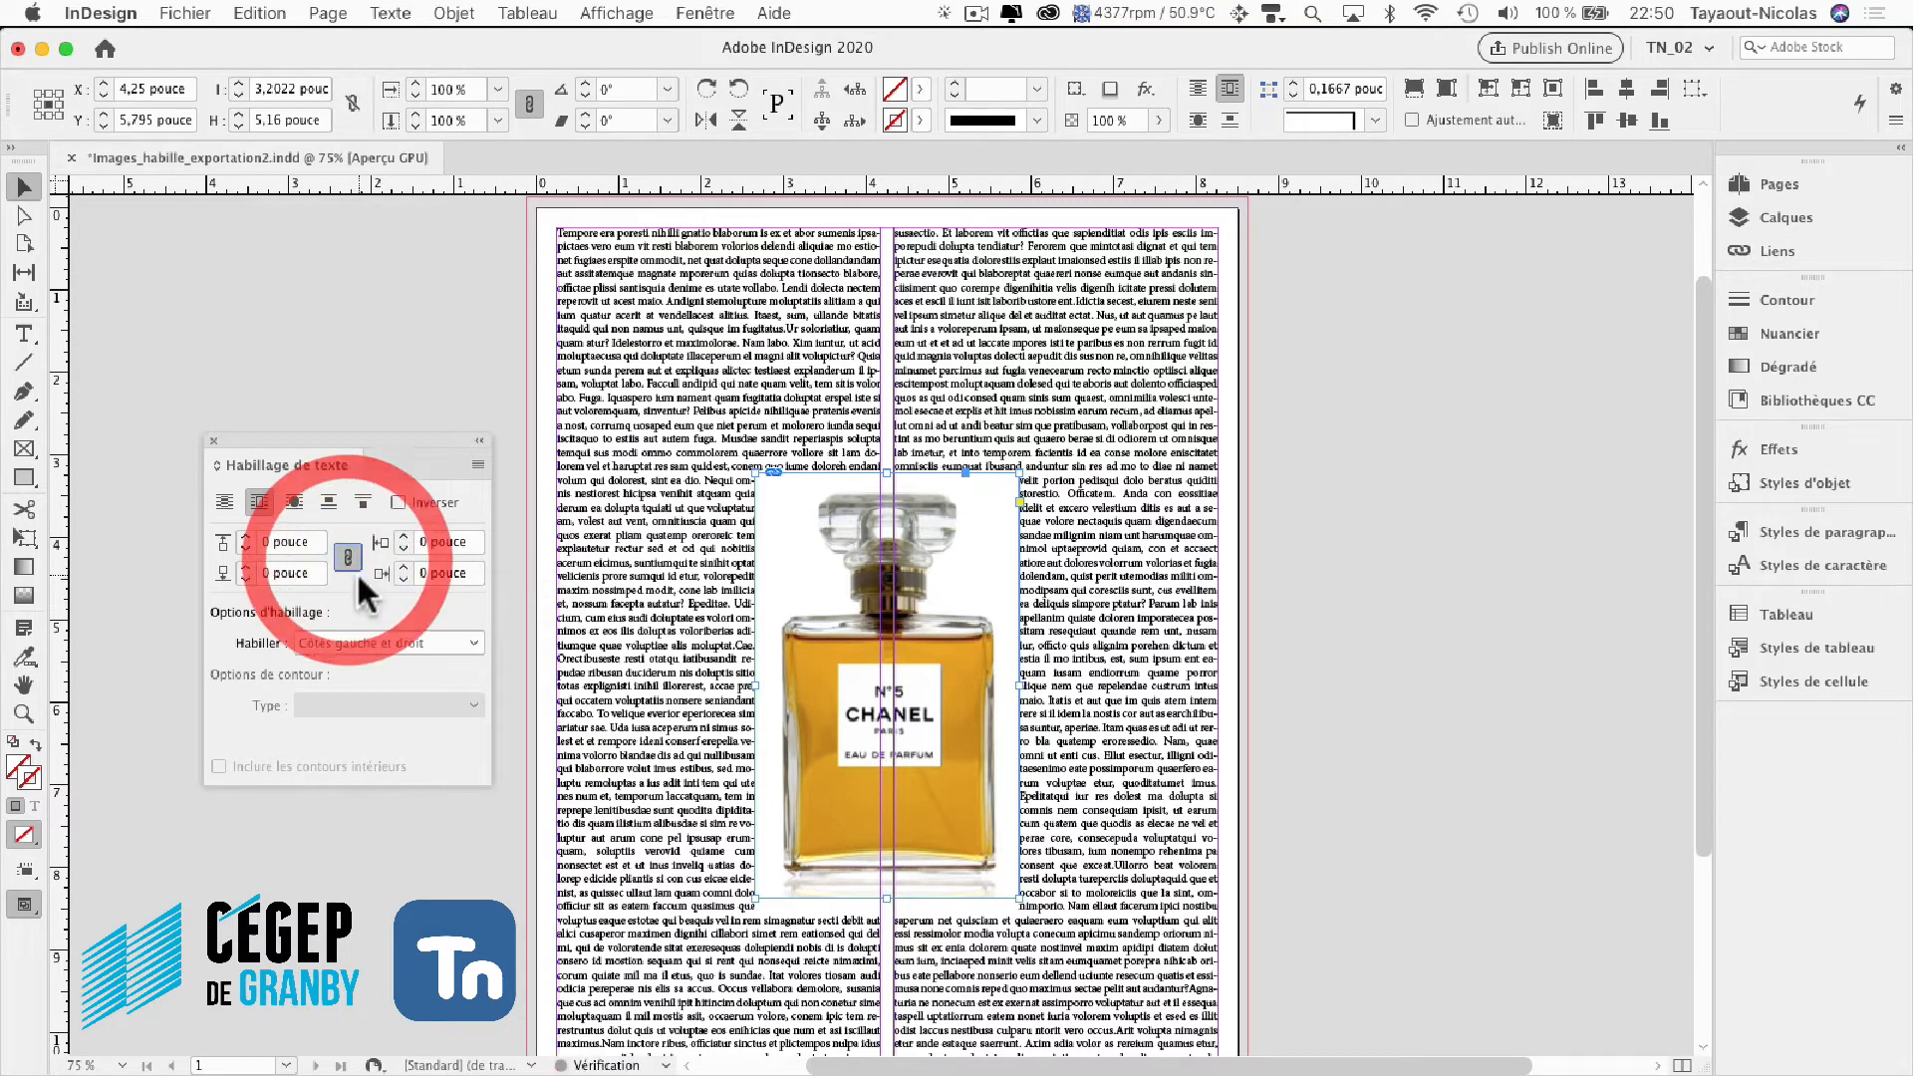
click(245, 536)
click(245, 536)
click(245, 536)
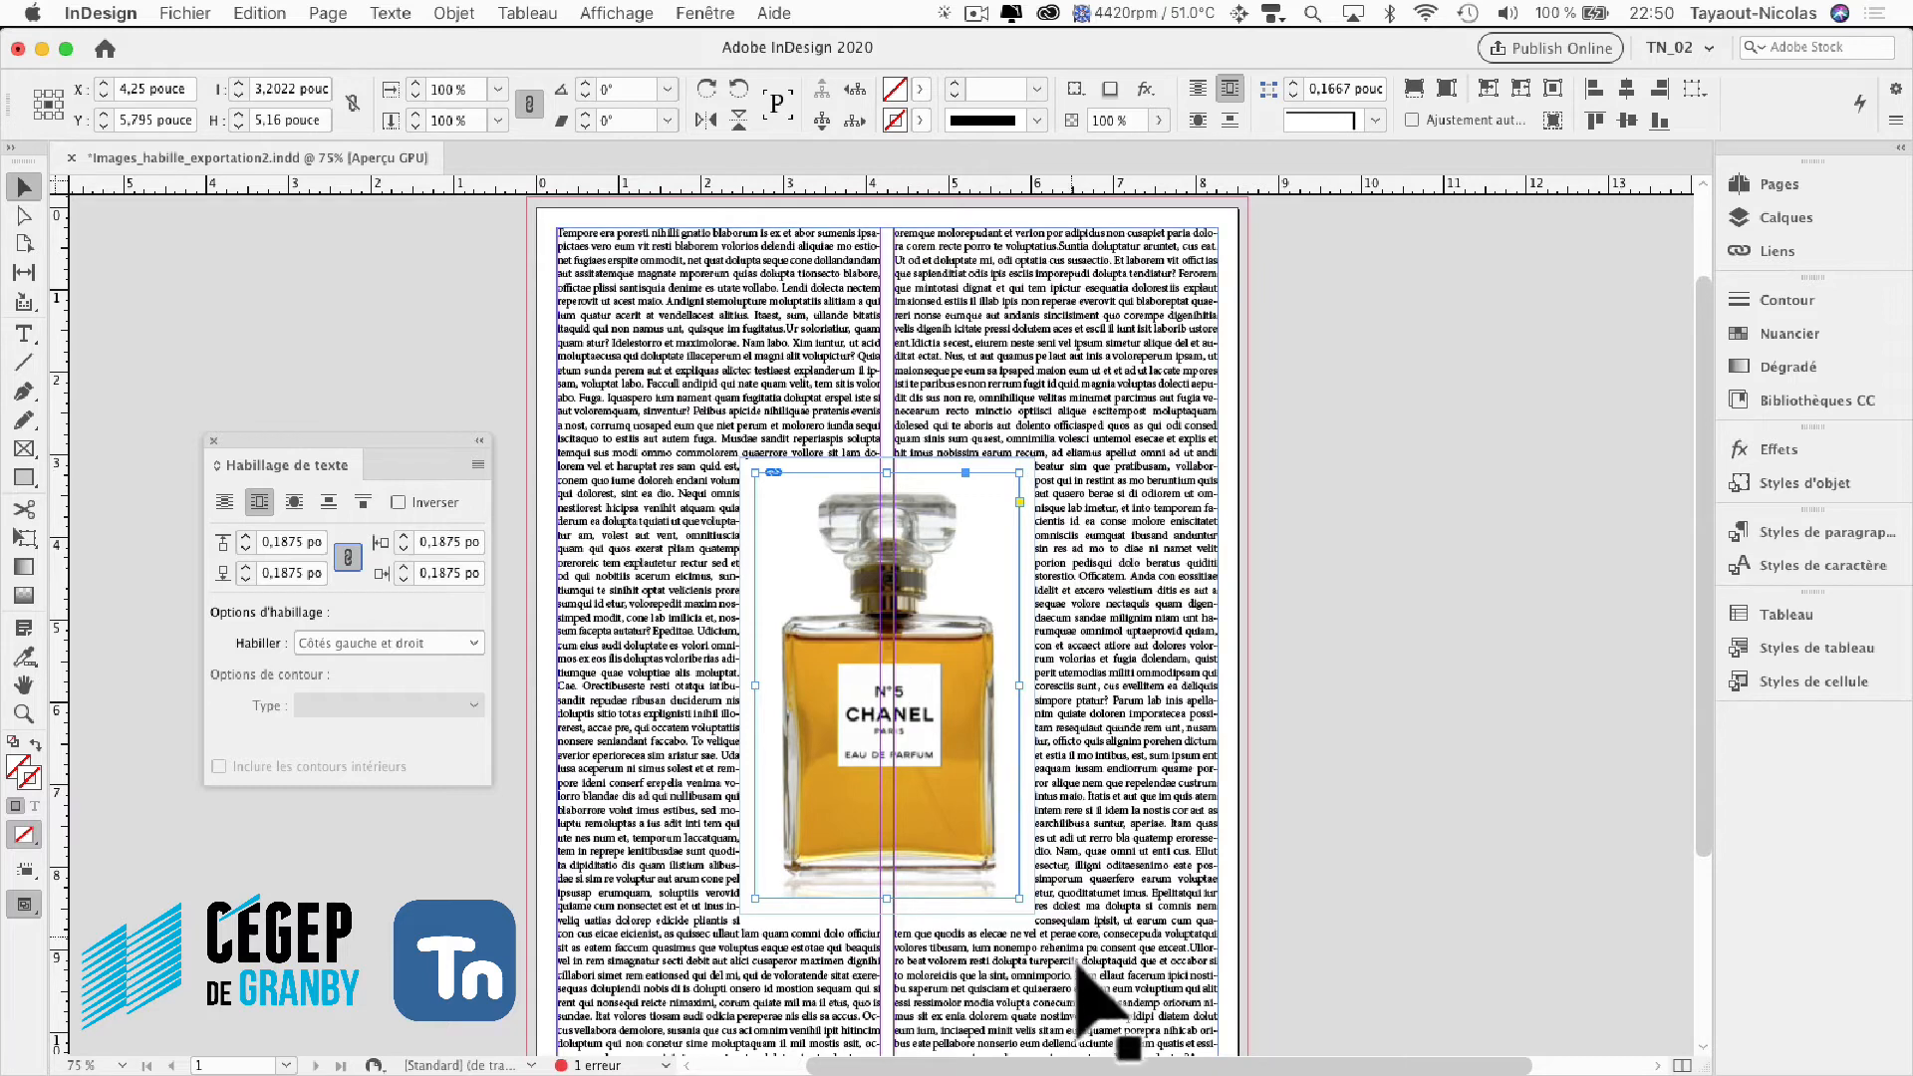
click(244, 567)
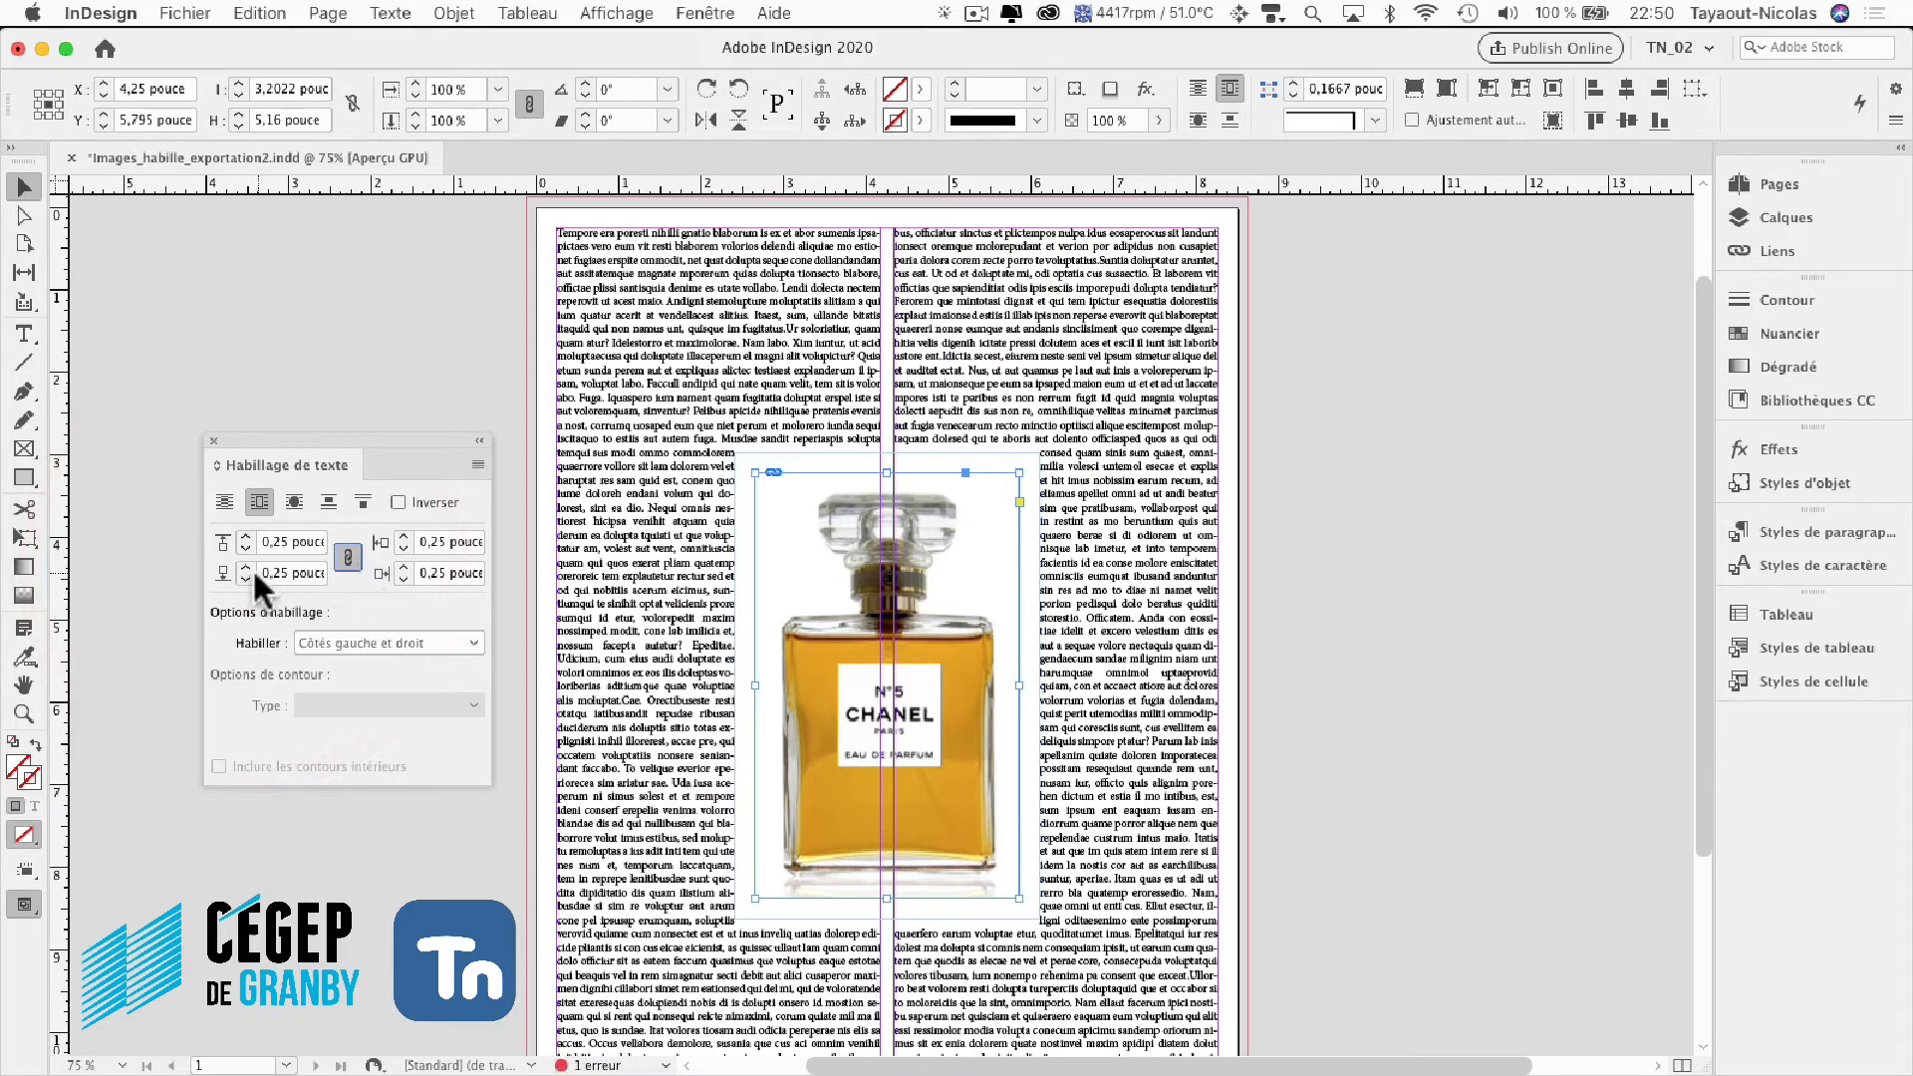
click(245, 578)
Unlink the text wrap offsets, set only the bottom offset to 0.375 inch, and keep the image frame selected.
click(347, 557)
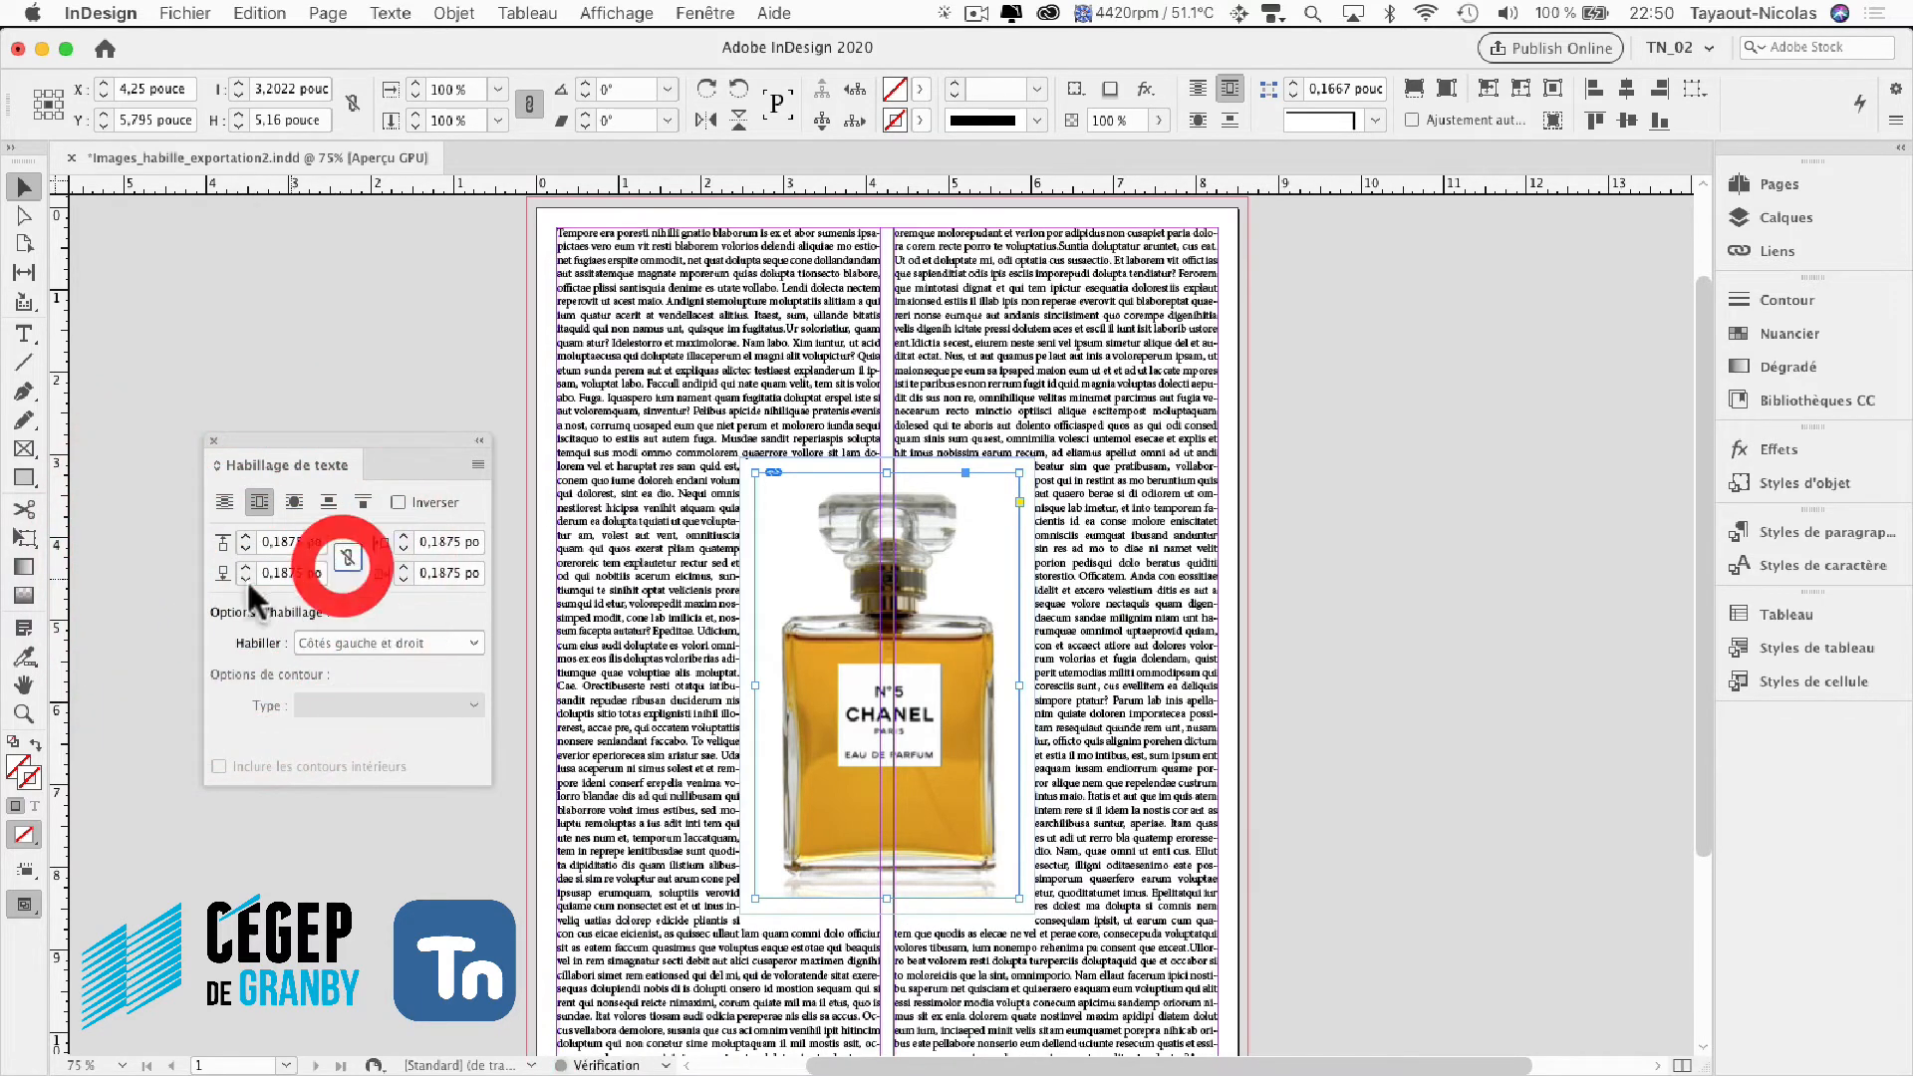
click(243, 565)
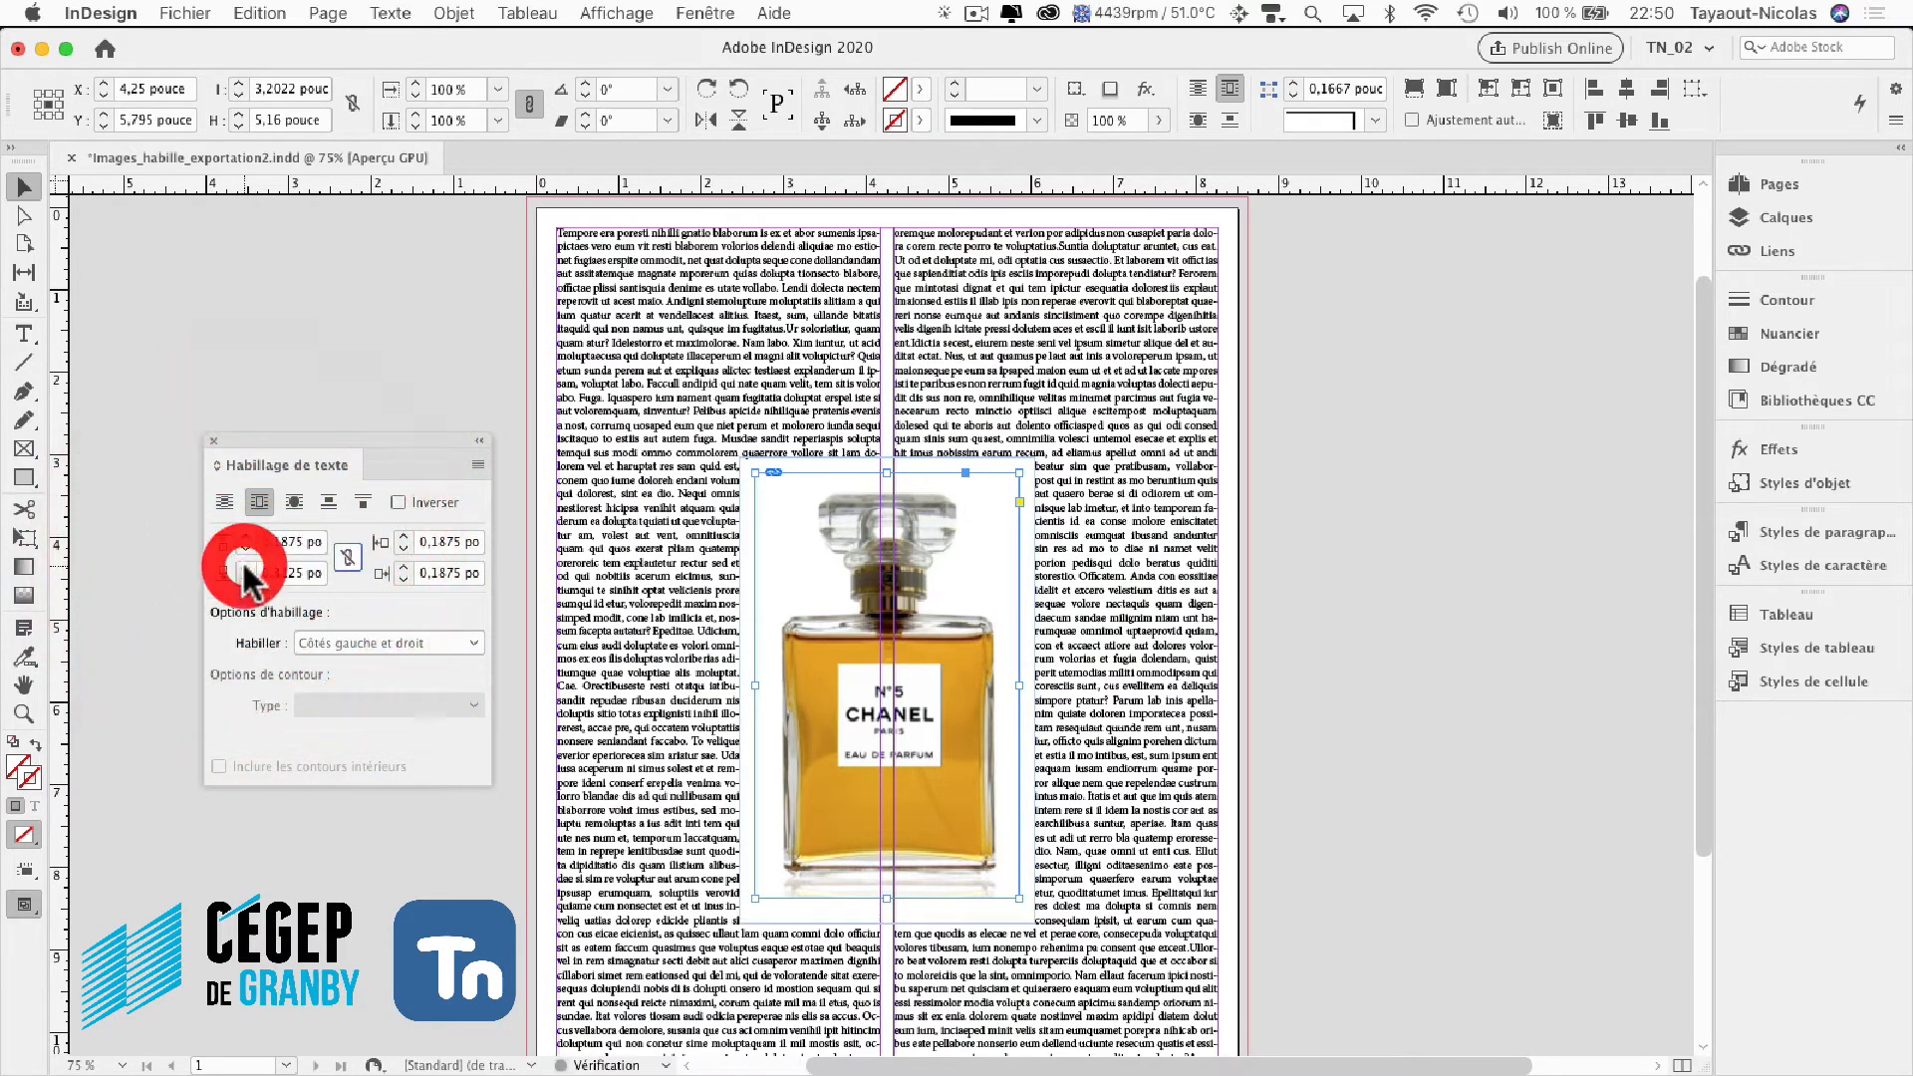
click(243, 565)
click(243, 565)
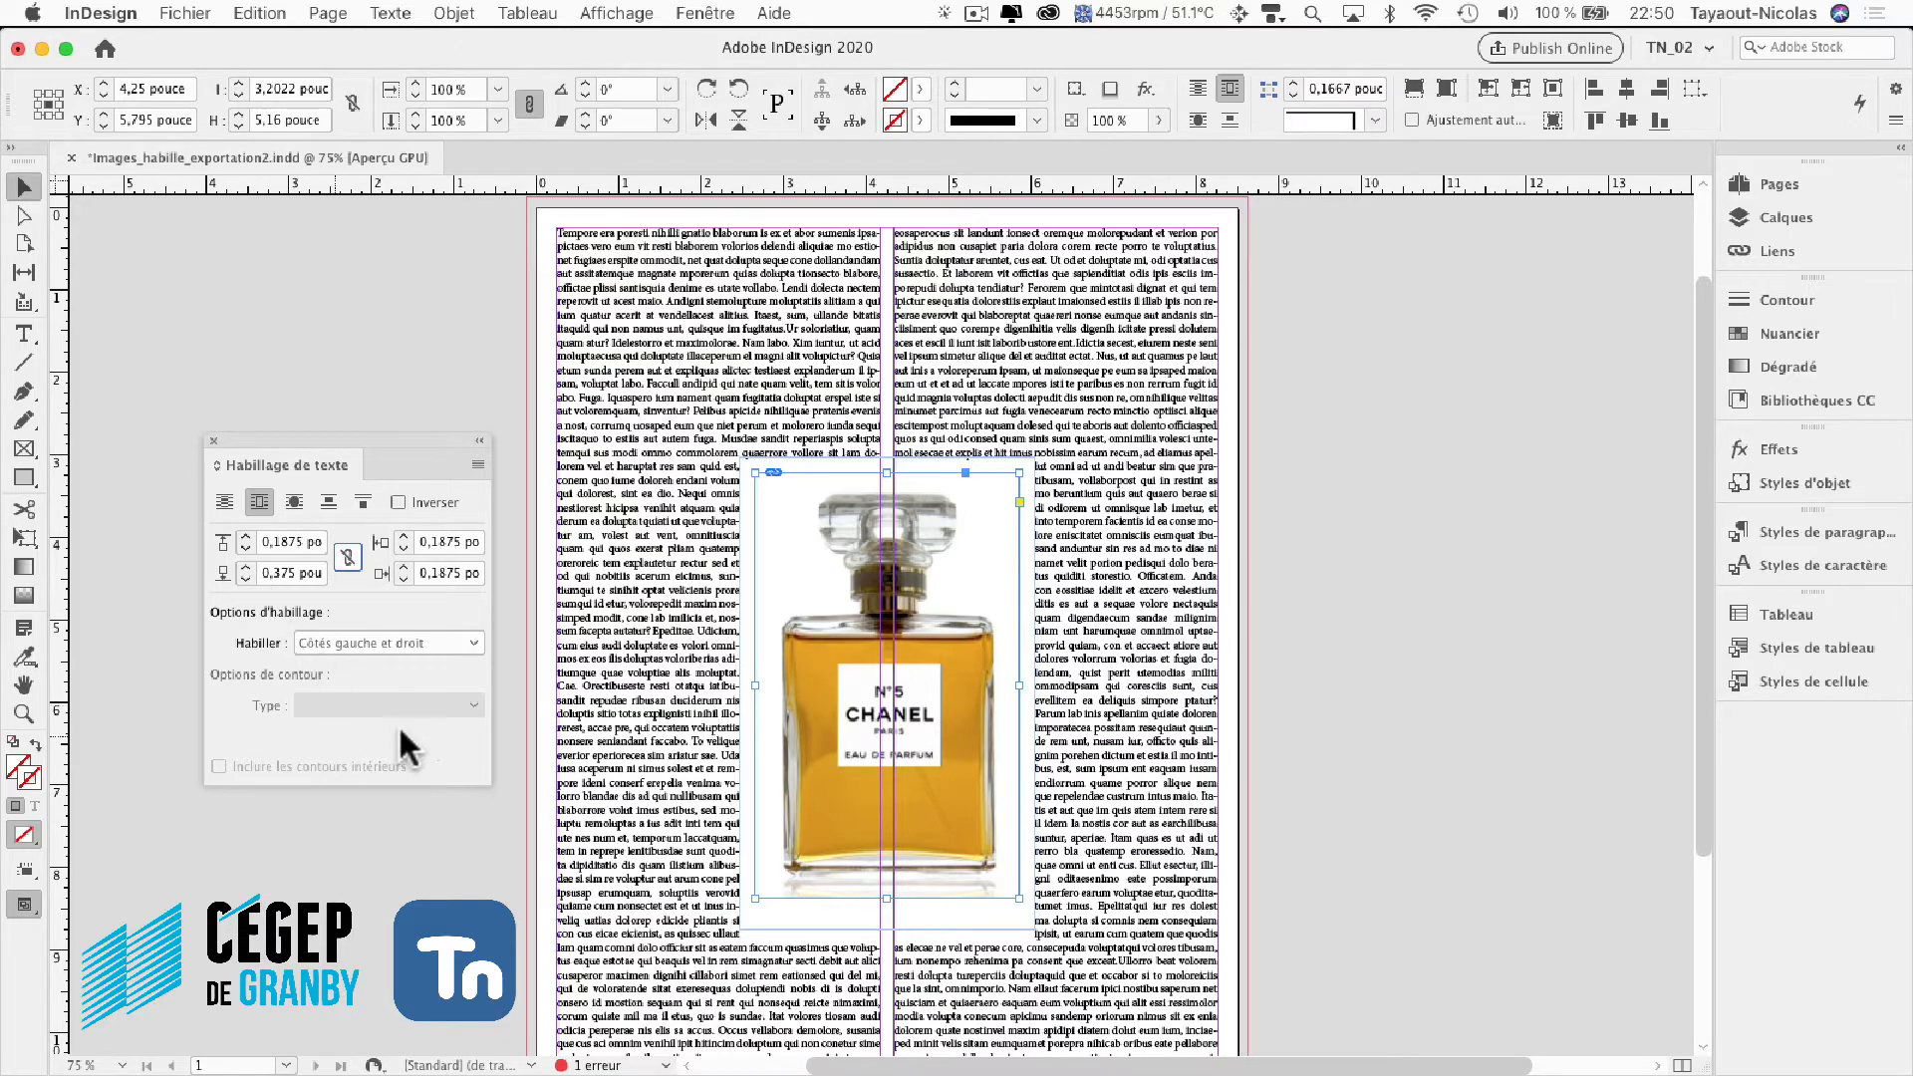
click(367, 329)
click(822, 718)
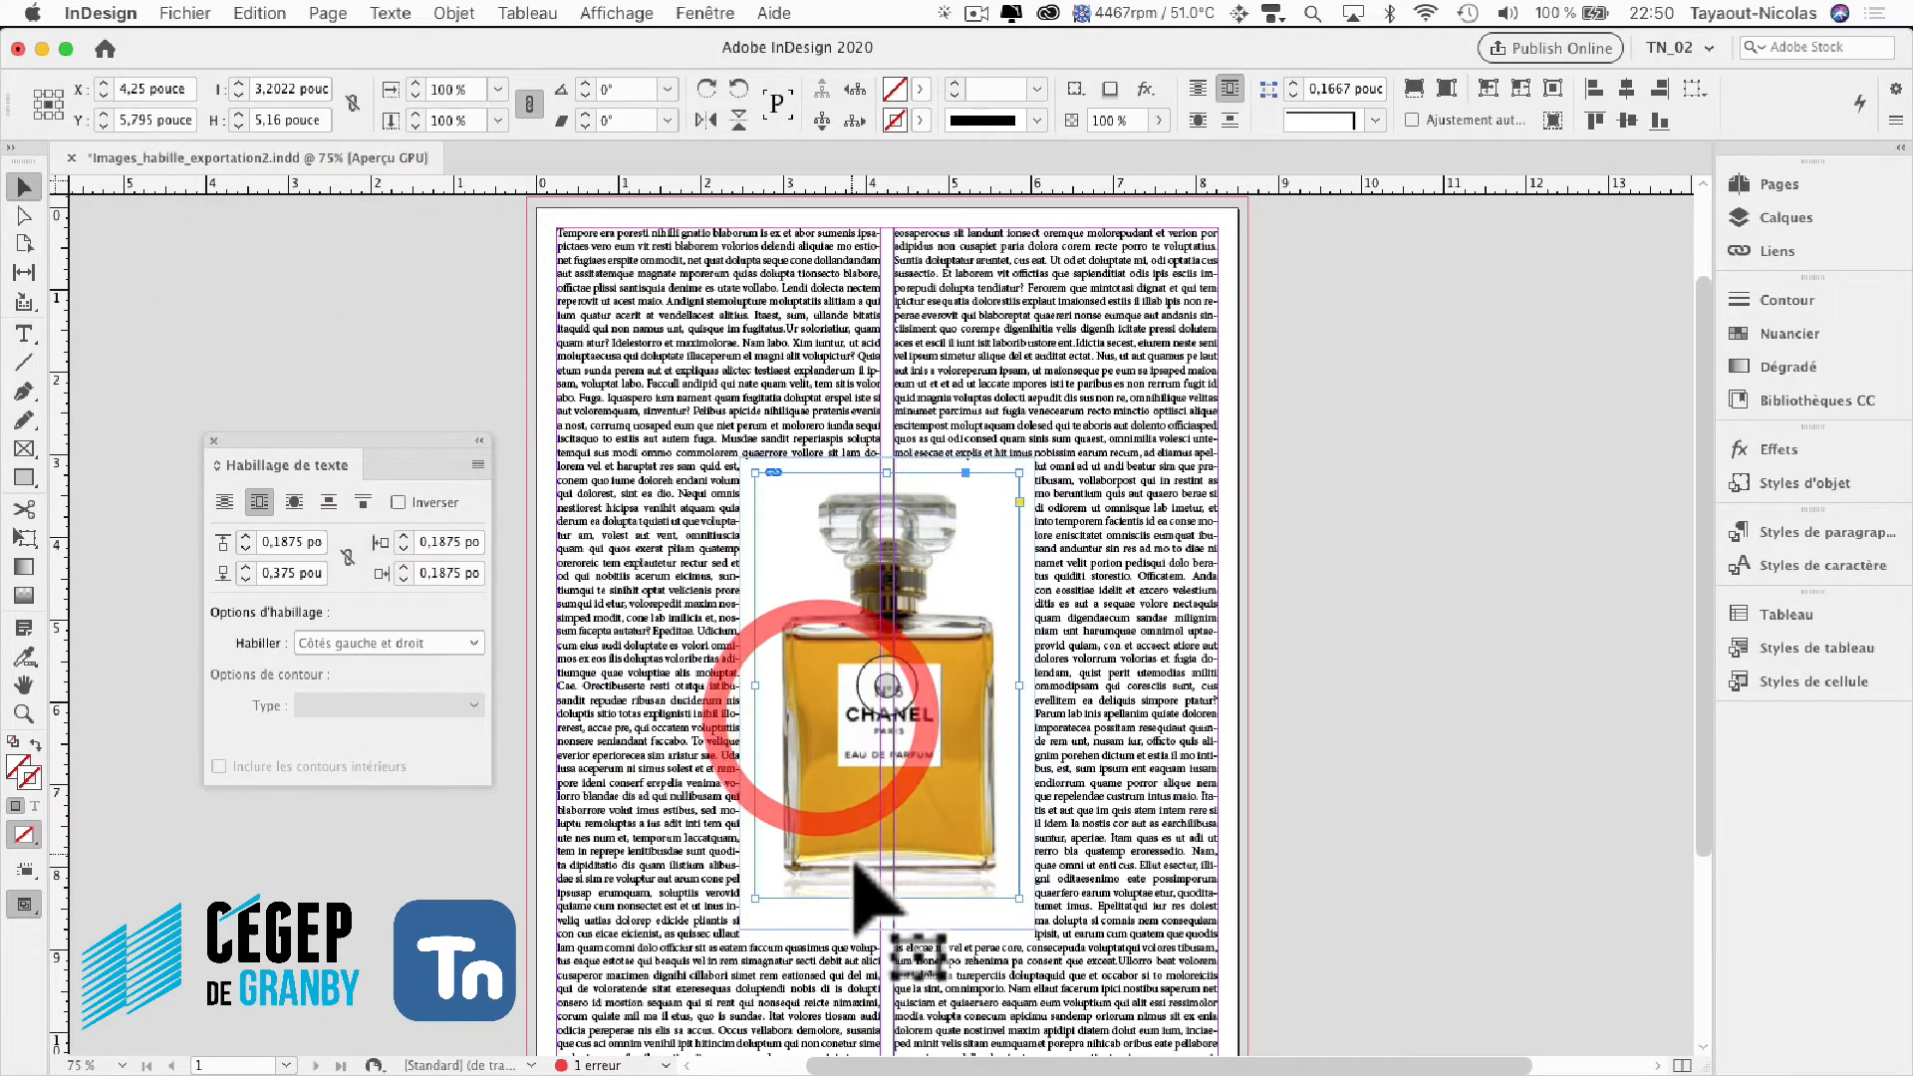
Open the caption format settings (Format des légendes) for the image and choose Description as the metadata.
click(455, 13)
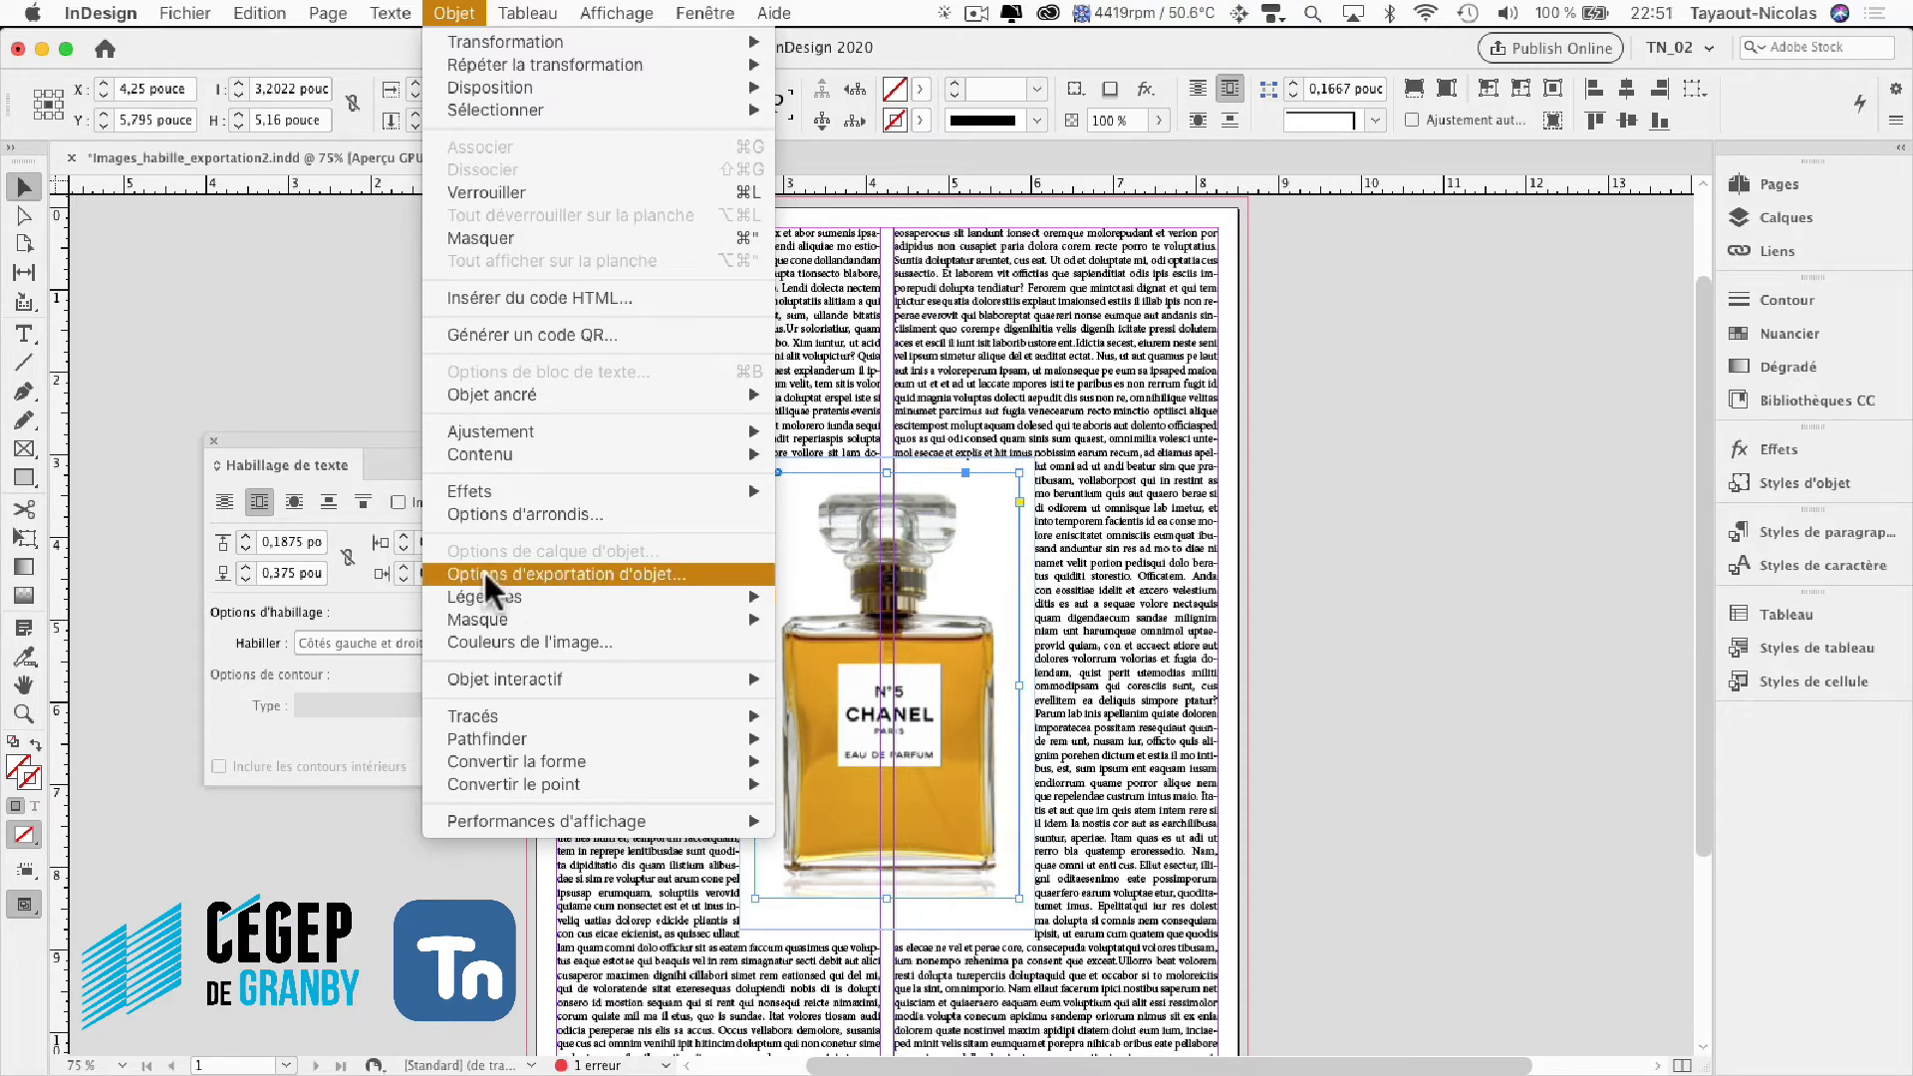
mouse_move(492, 591)
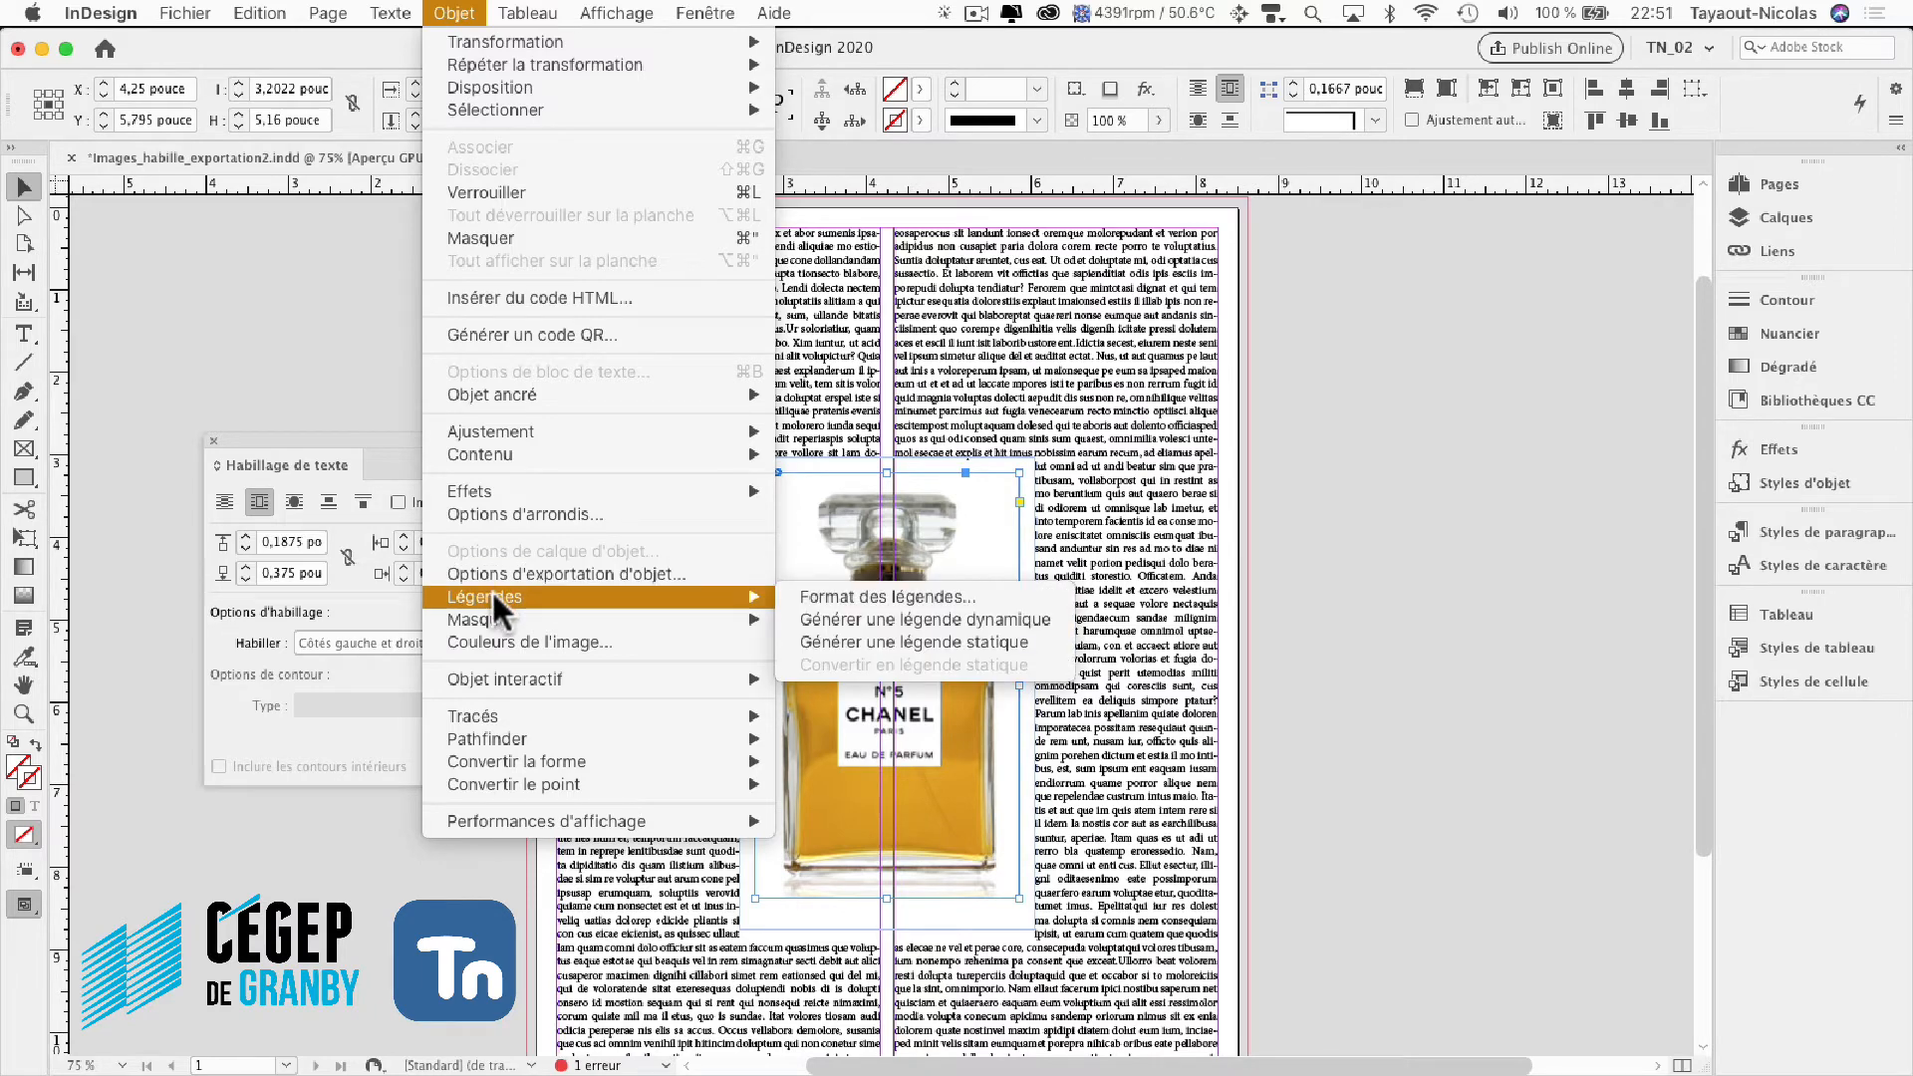
click(845, 598)
click(738, 329)
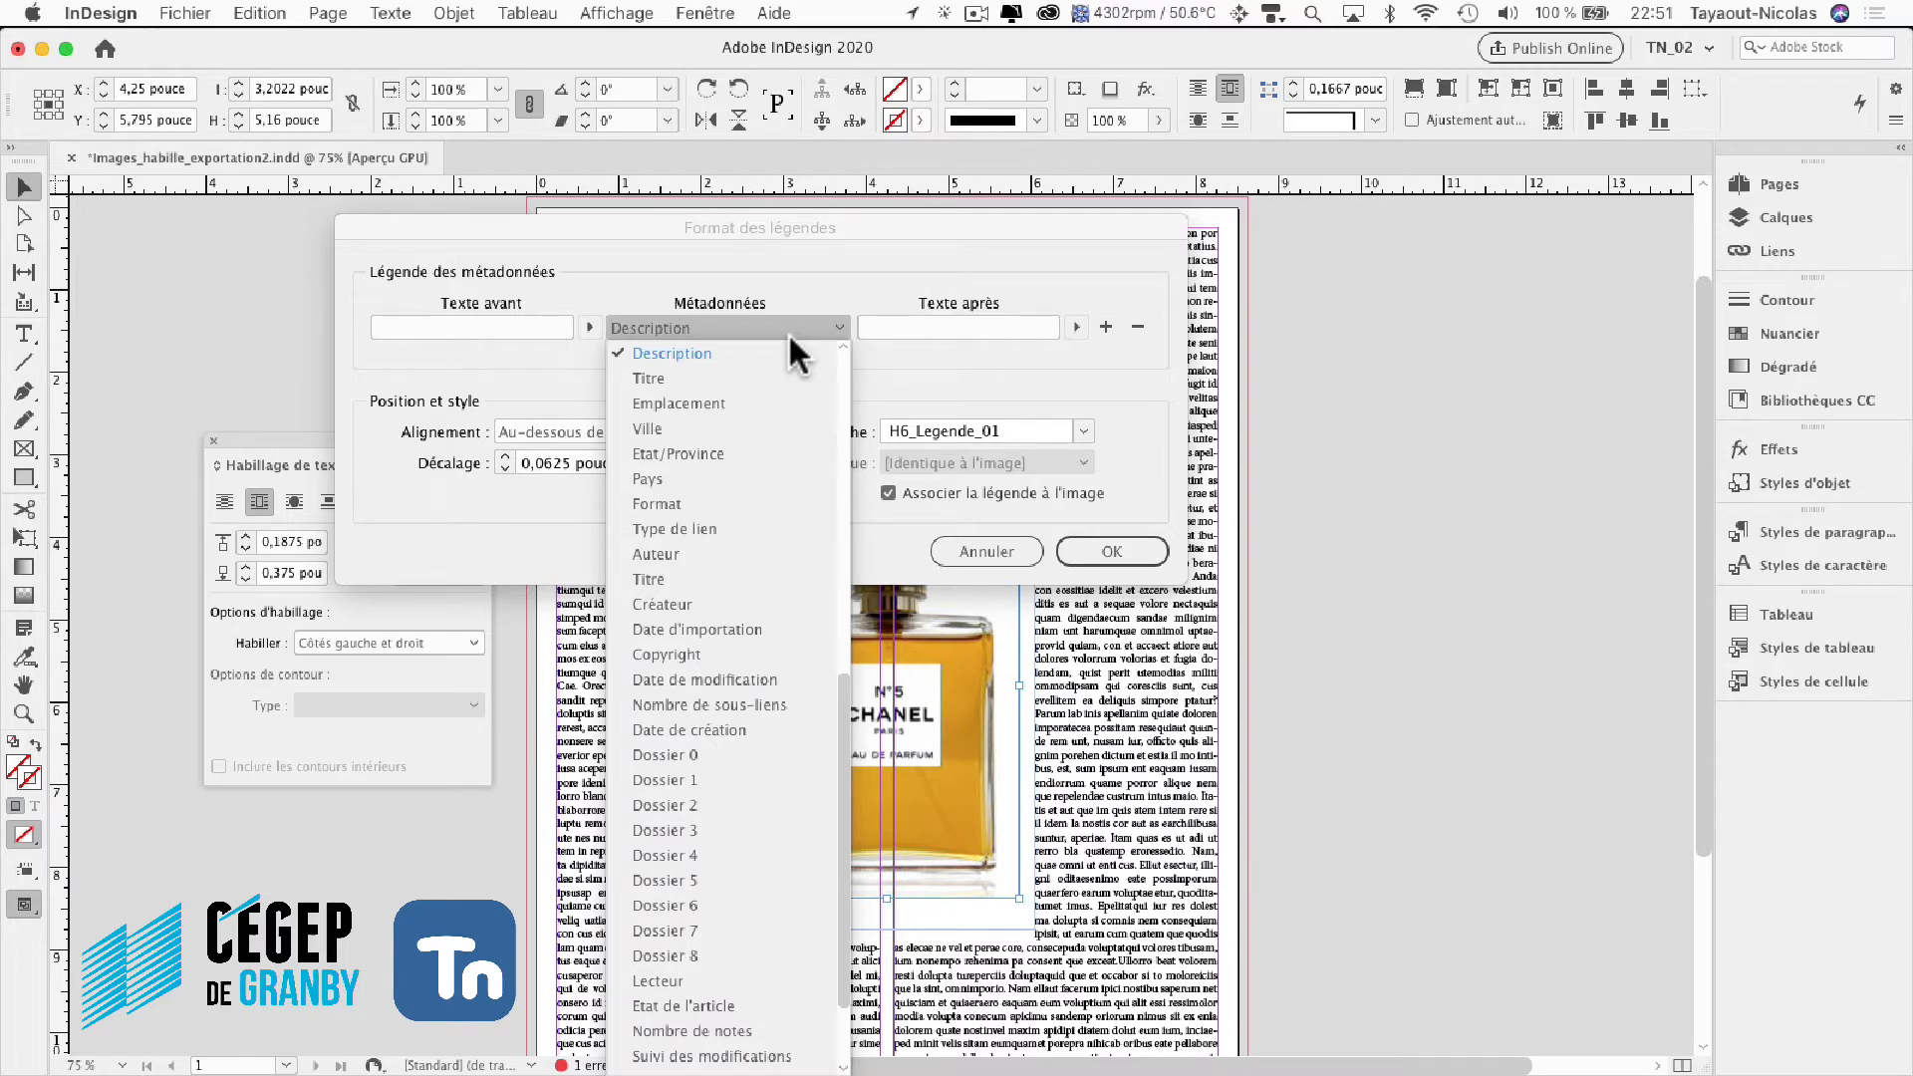
click(716, 356)
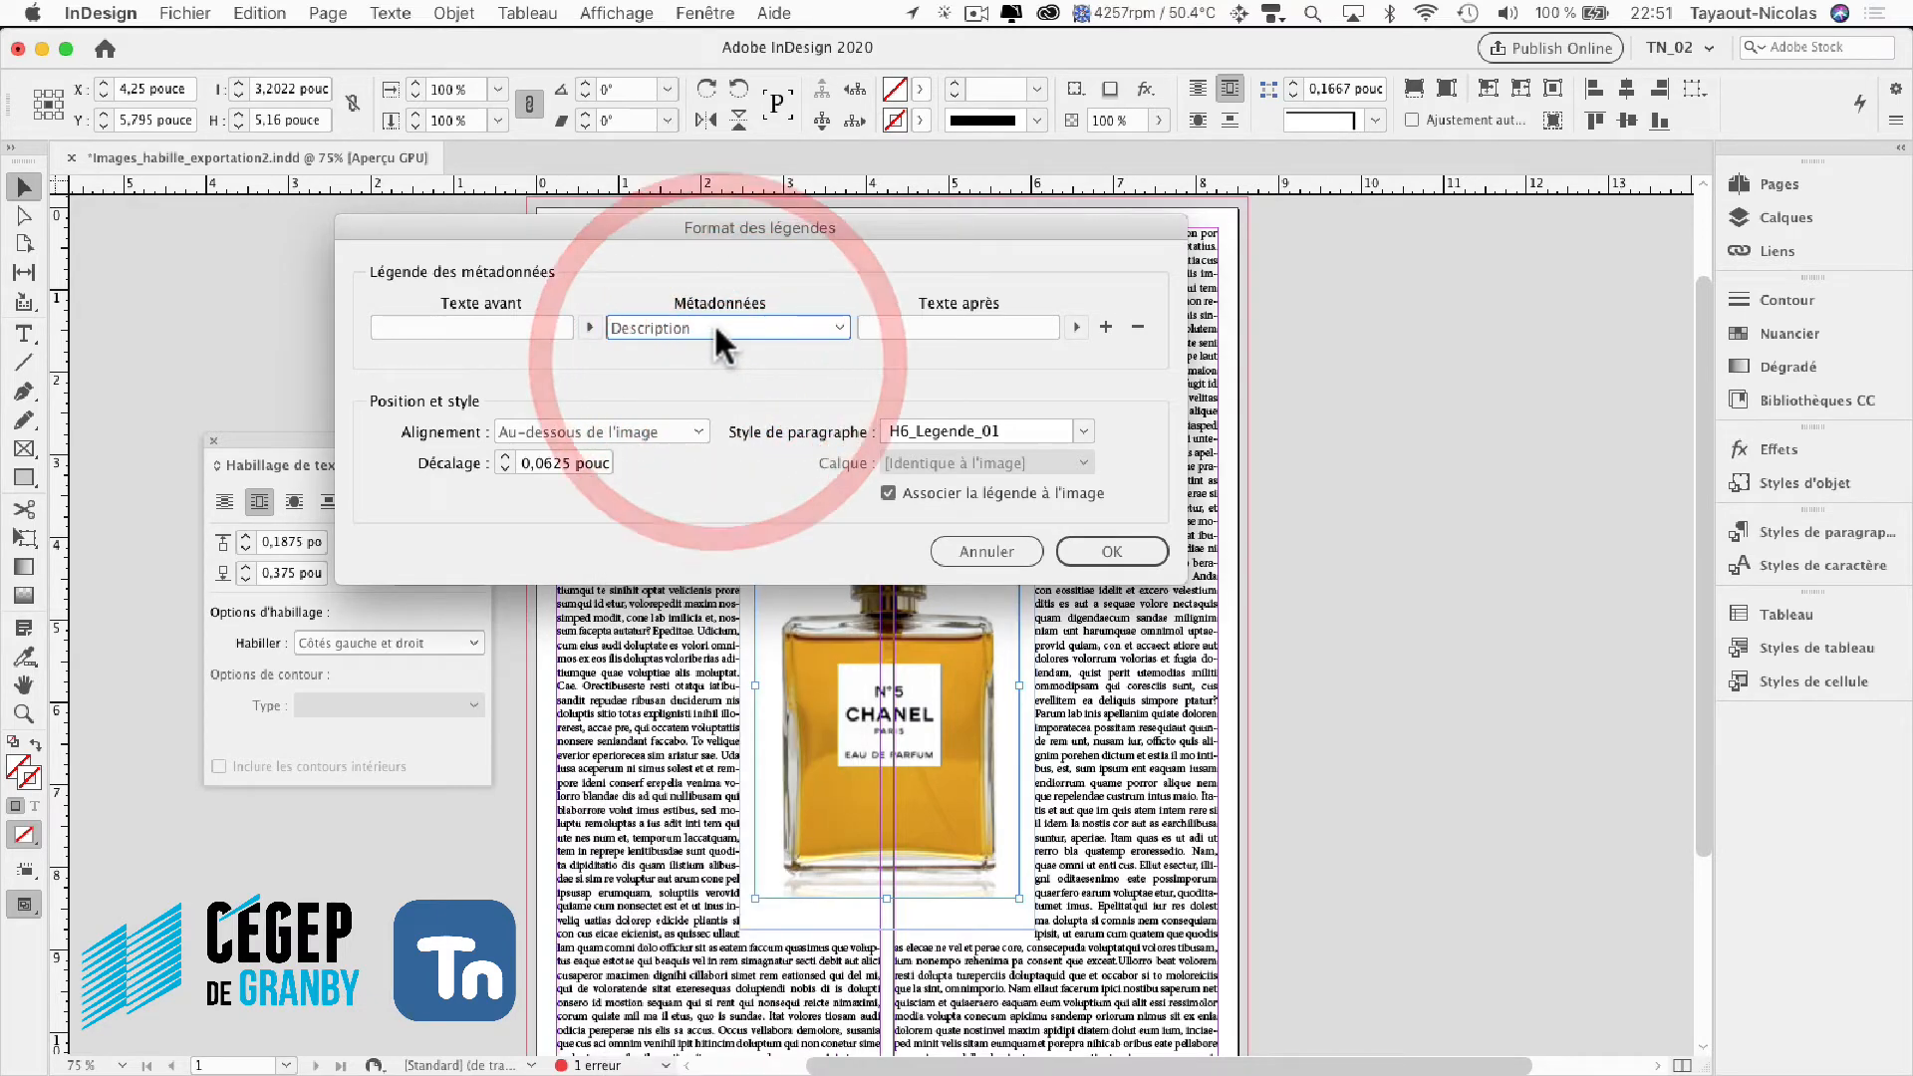
Add a second metadata line to the caption format, remove it, and confirm the settings.
click(1106, 326)
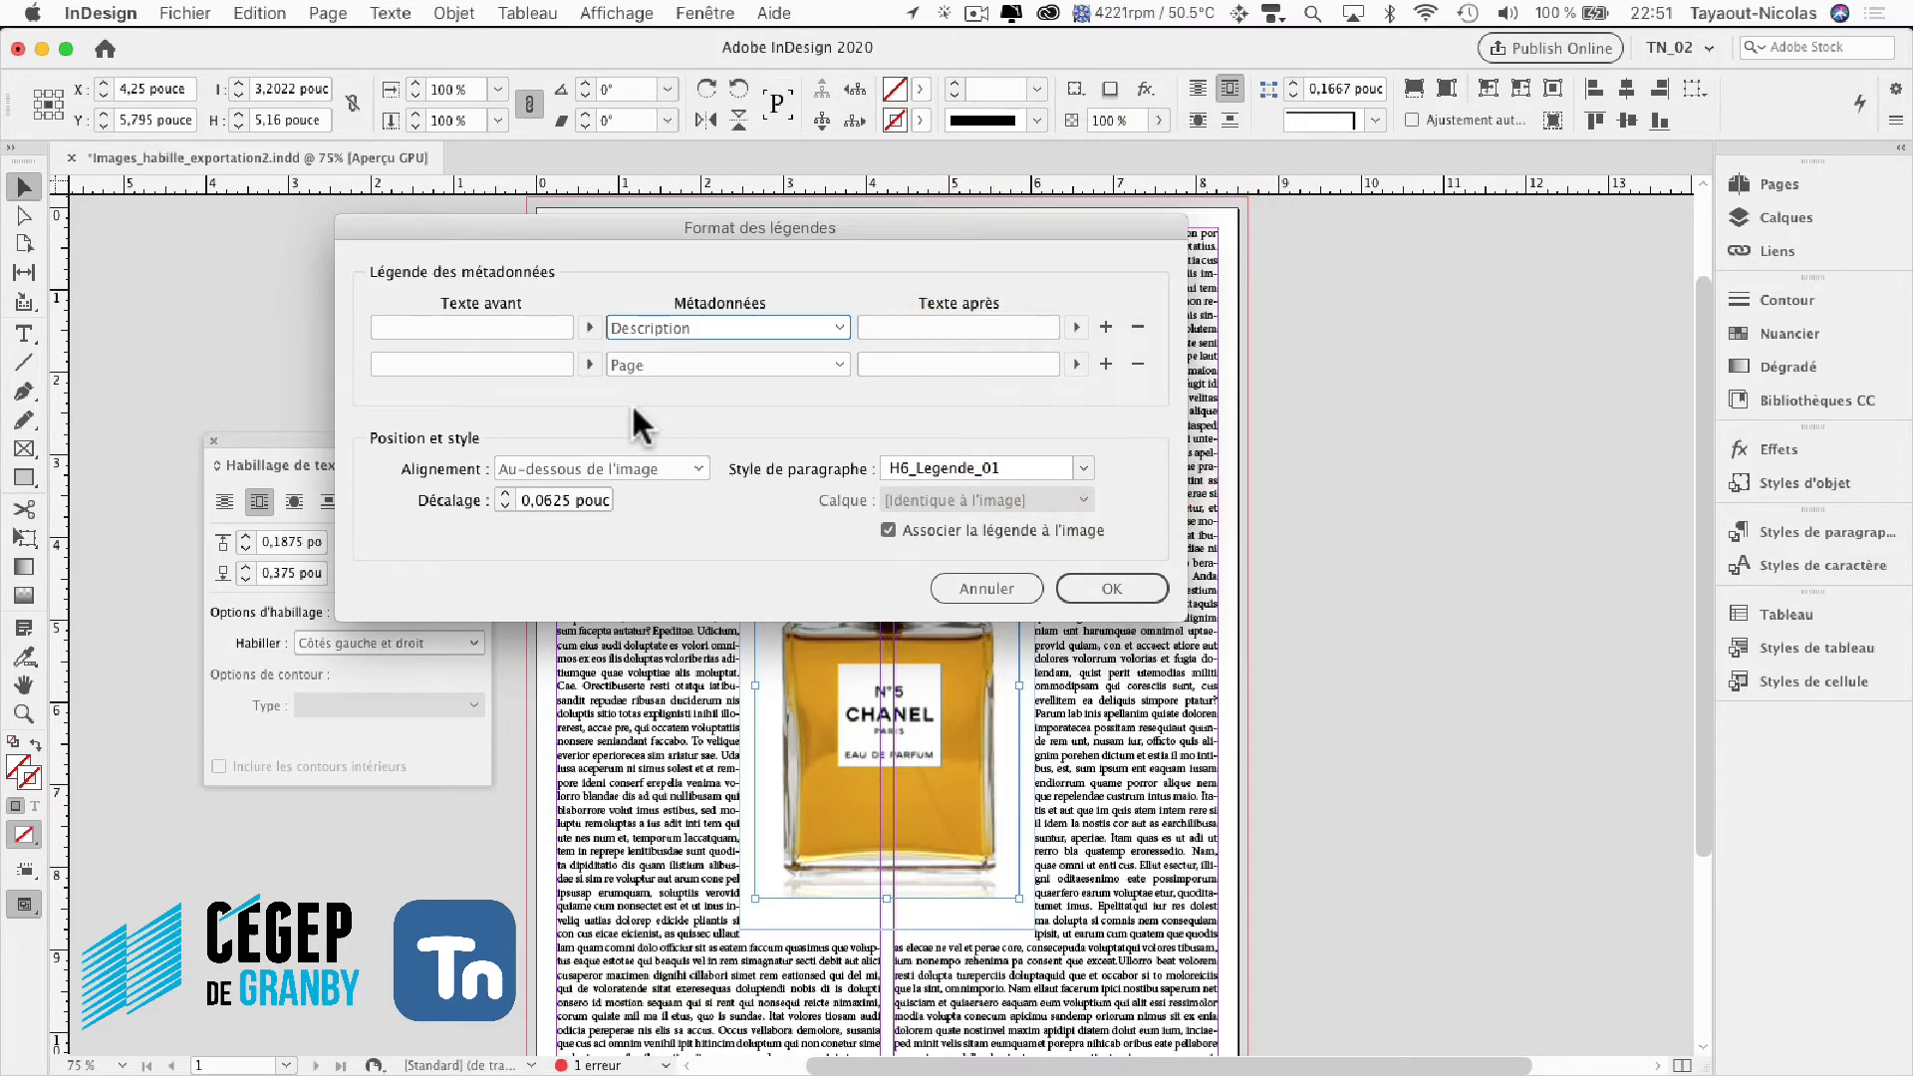
click(1138, 363)
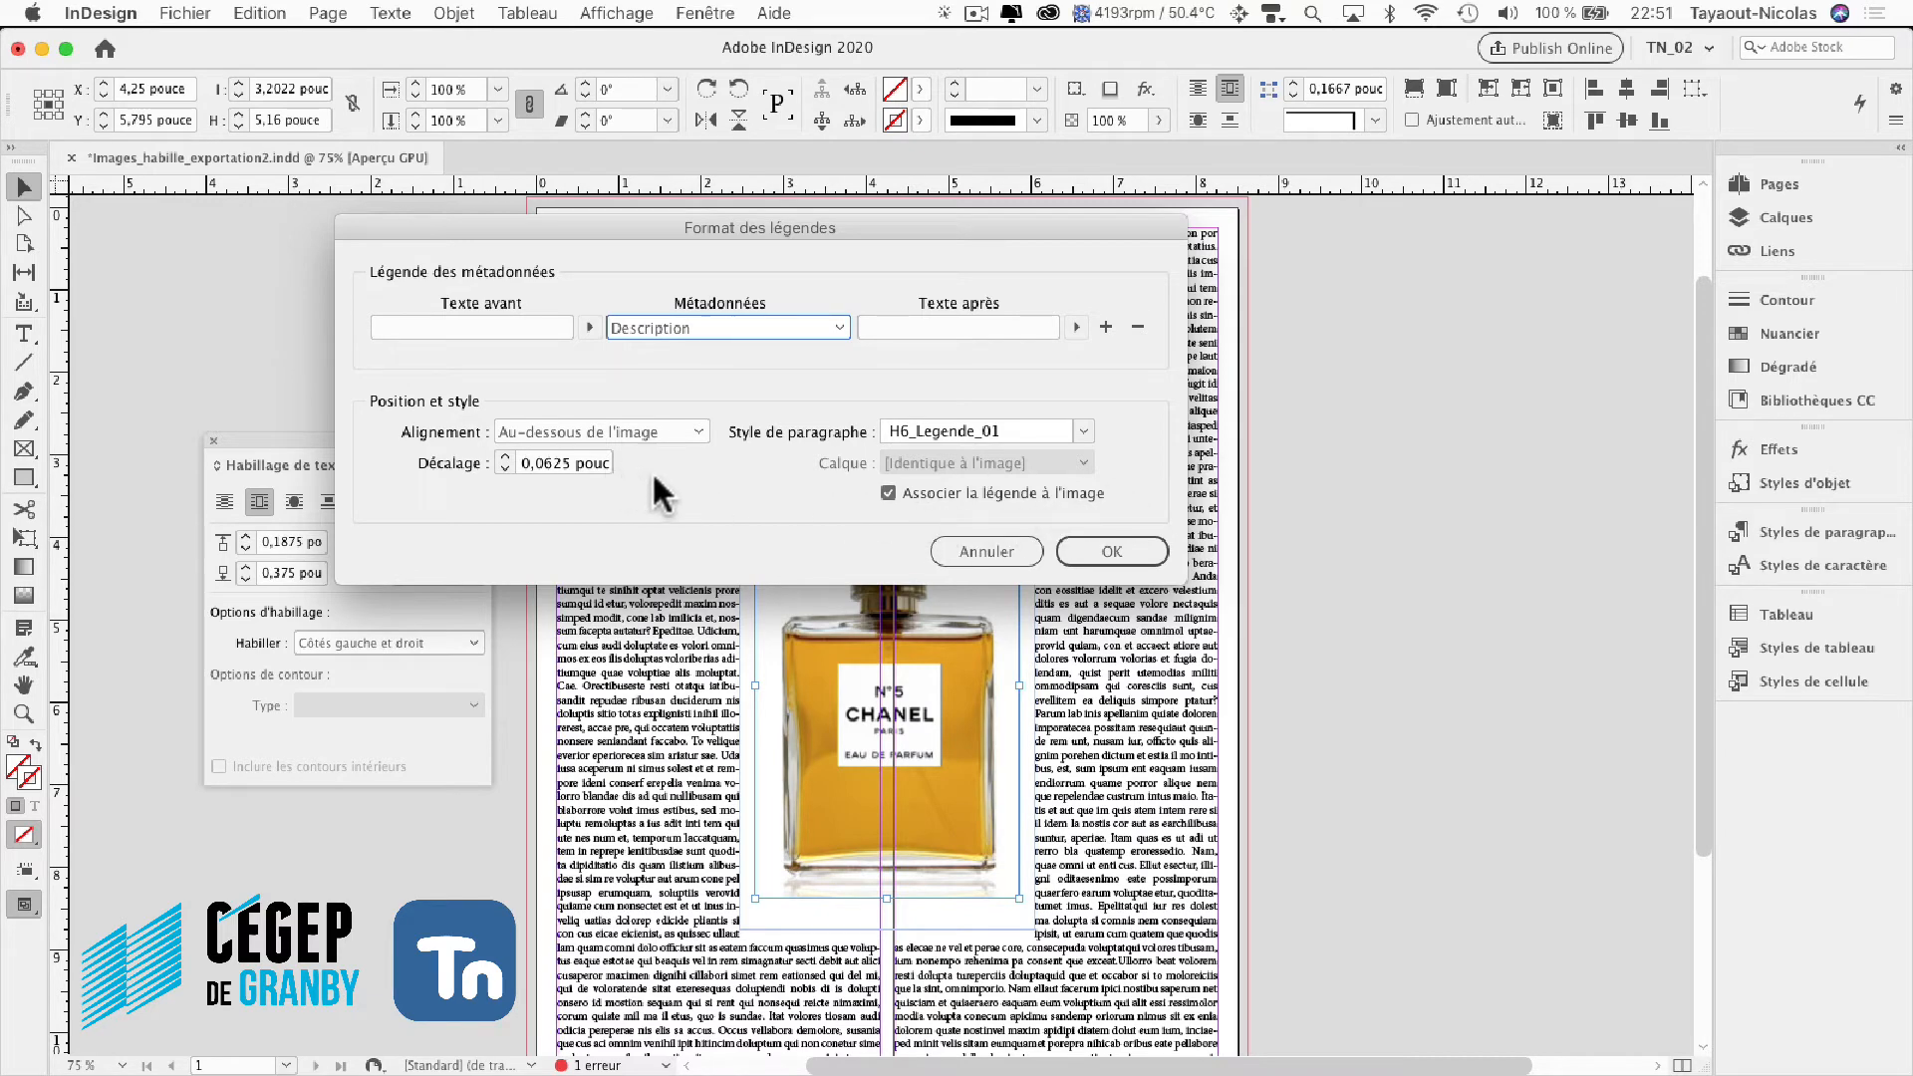
click(1108, 554)
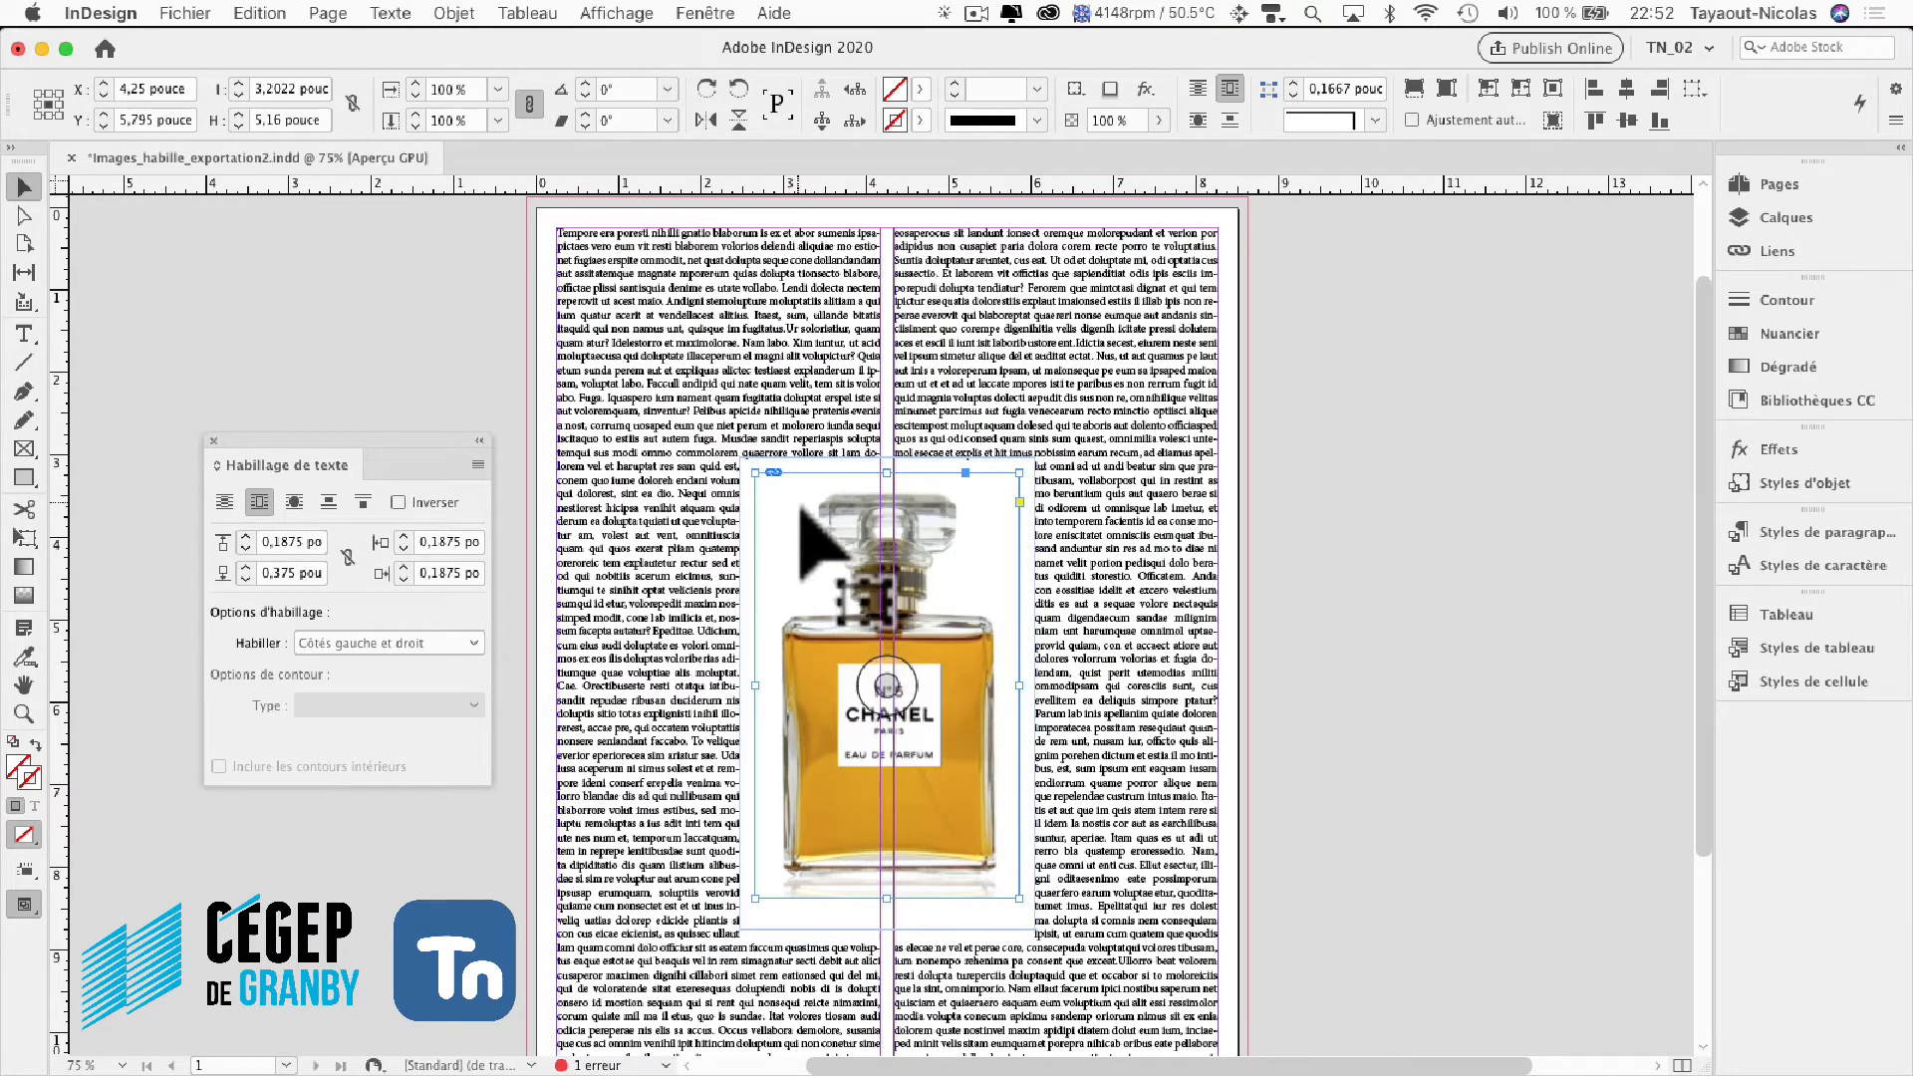
Generate a dynamic caption for the perfume image using the configured caption format.
click(449, 13)
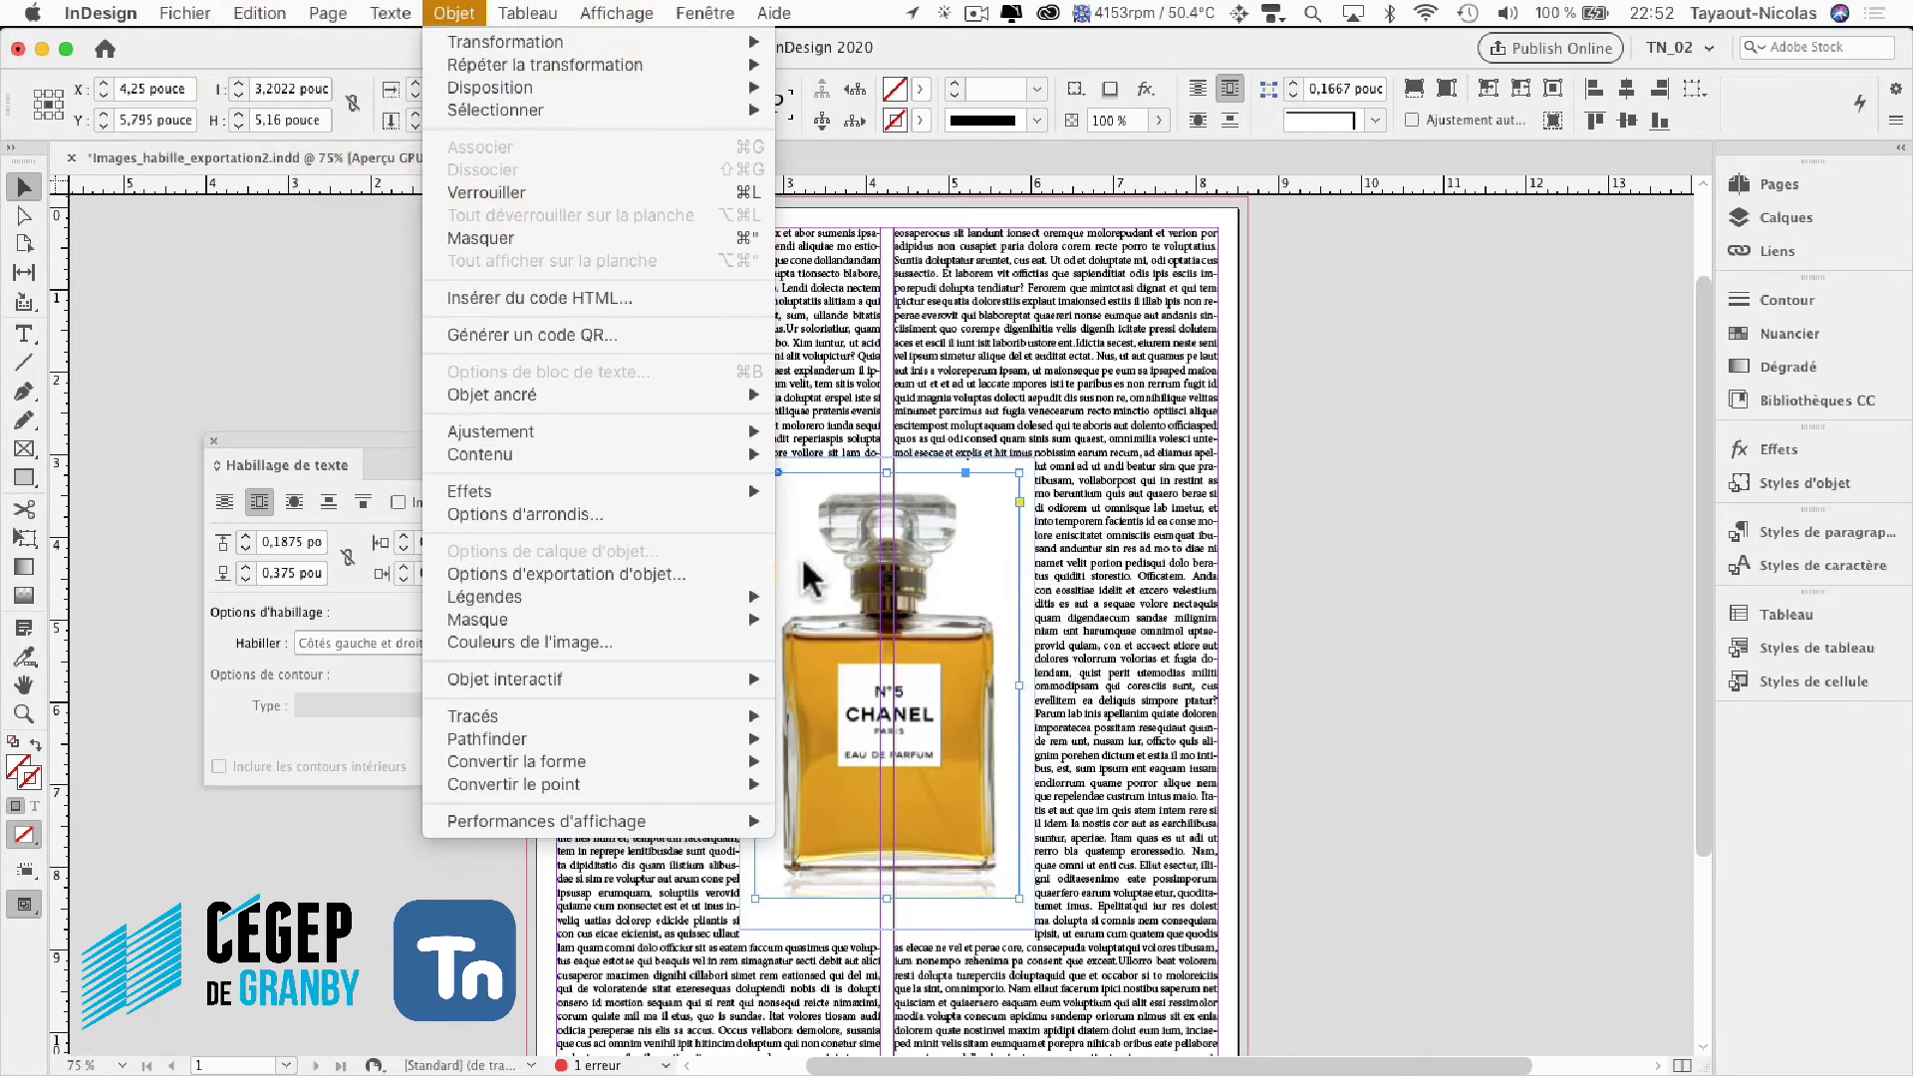
mouse_move(759, 590)
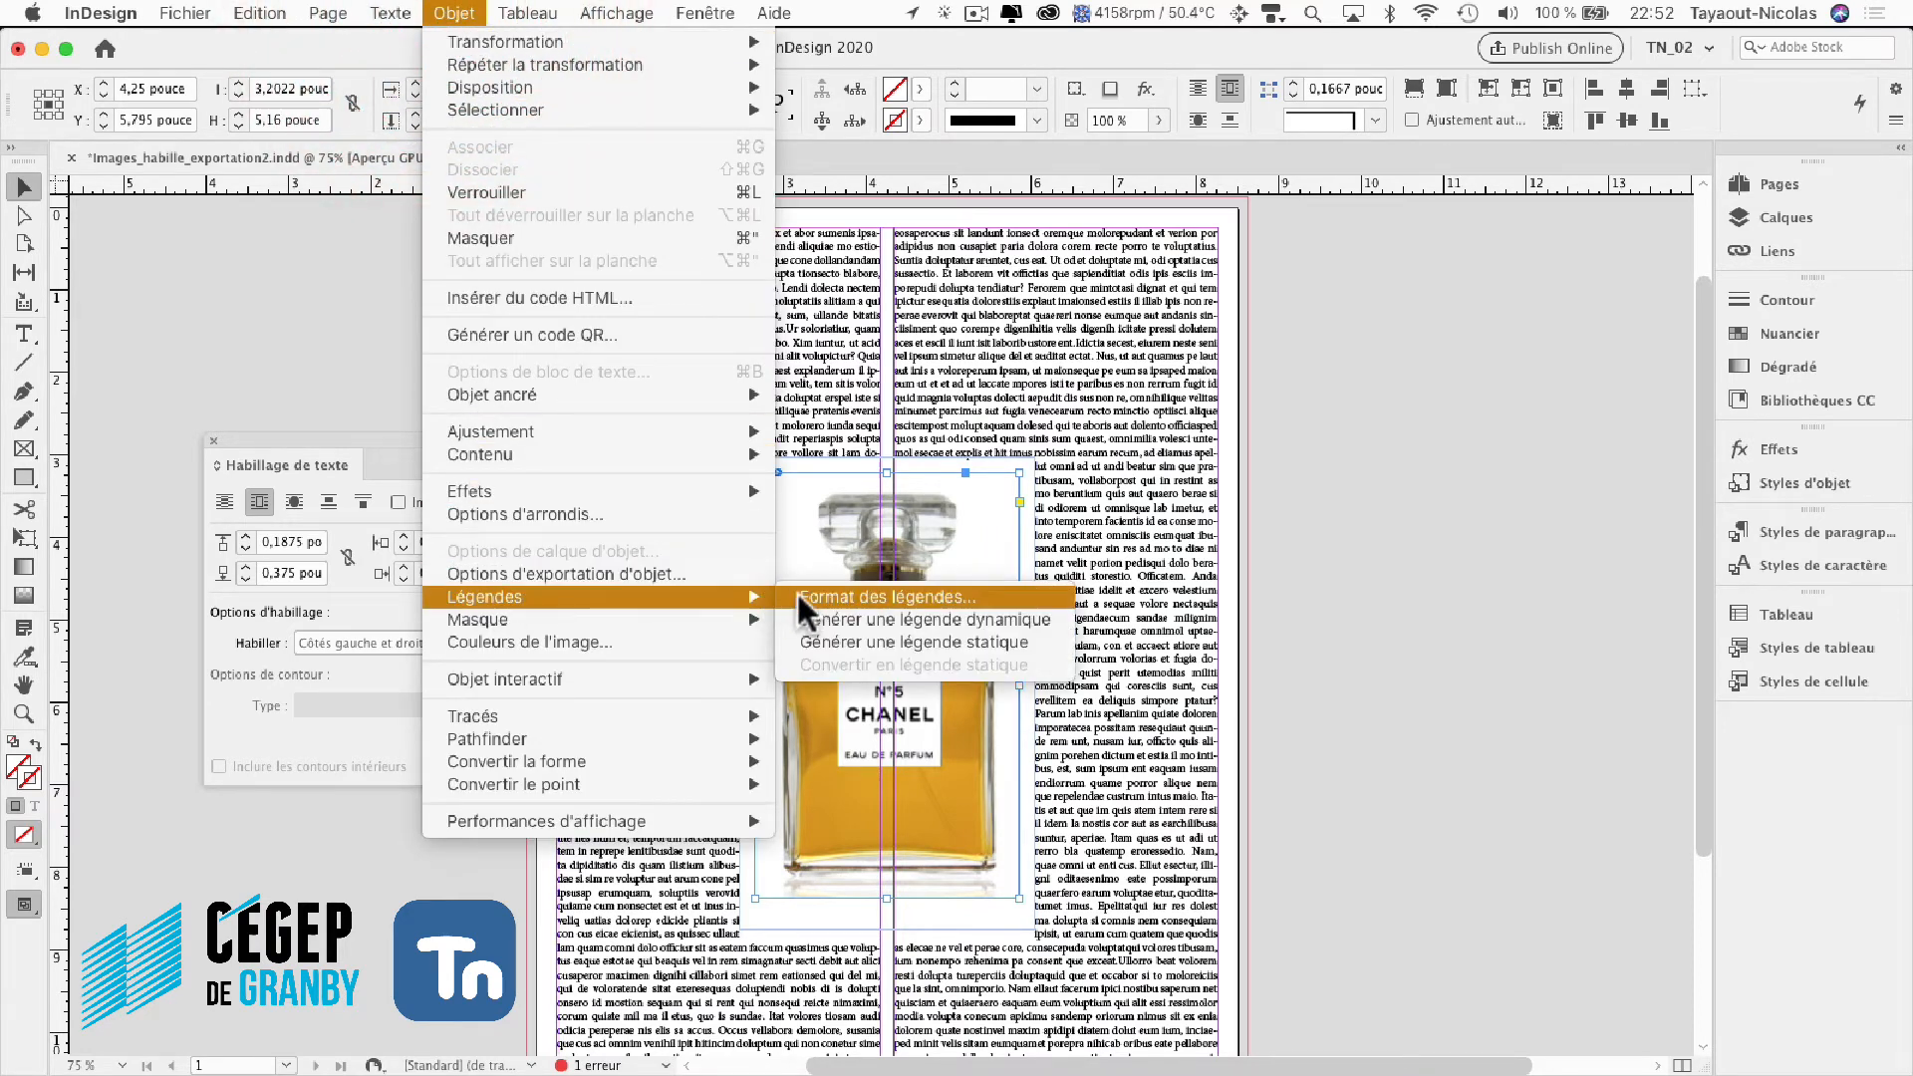
click(855, 619)
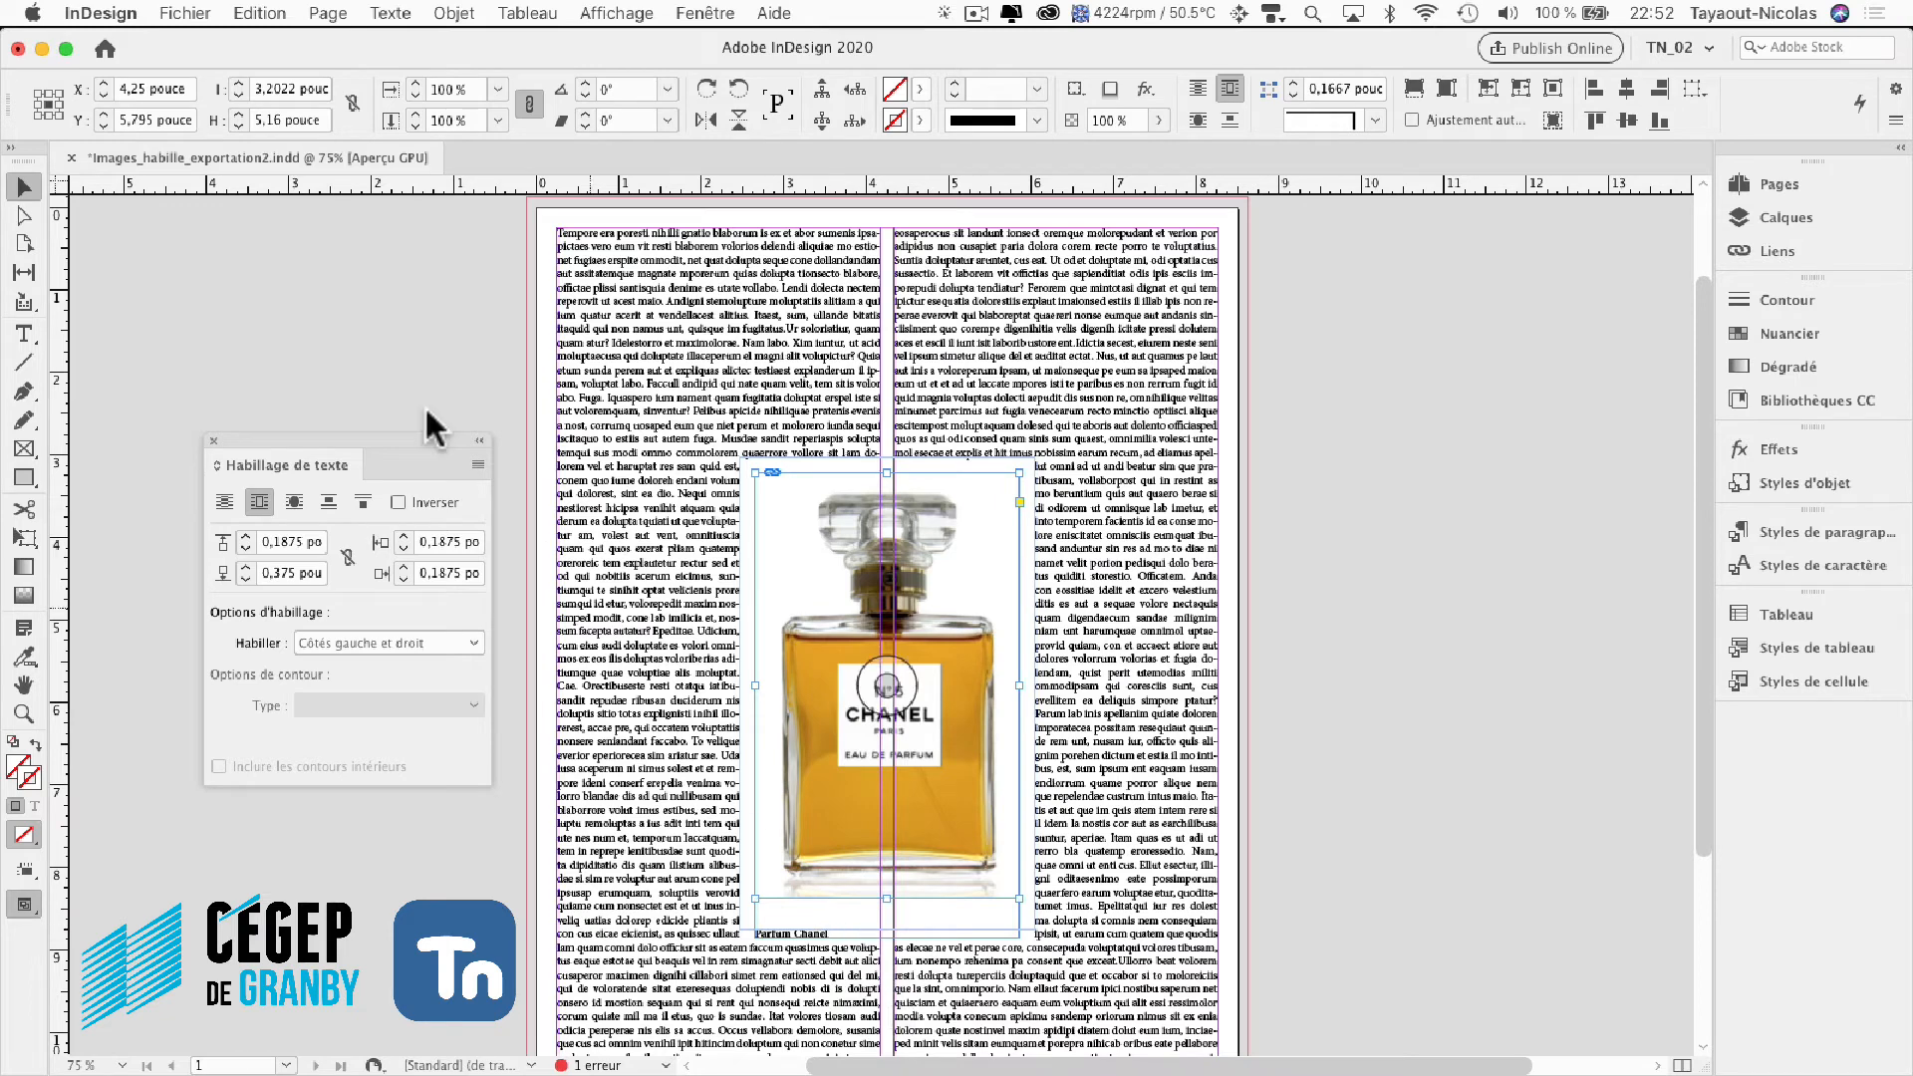
Switch to Adobe Bridge and change the IPTC description of chanel_10.jpg to "Parfum Chanel N°5".
click(187, 14)
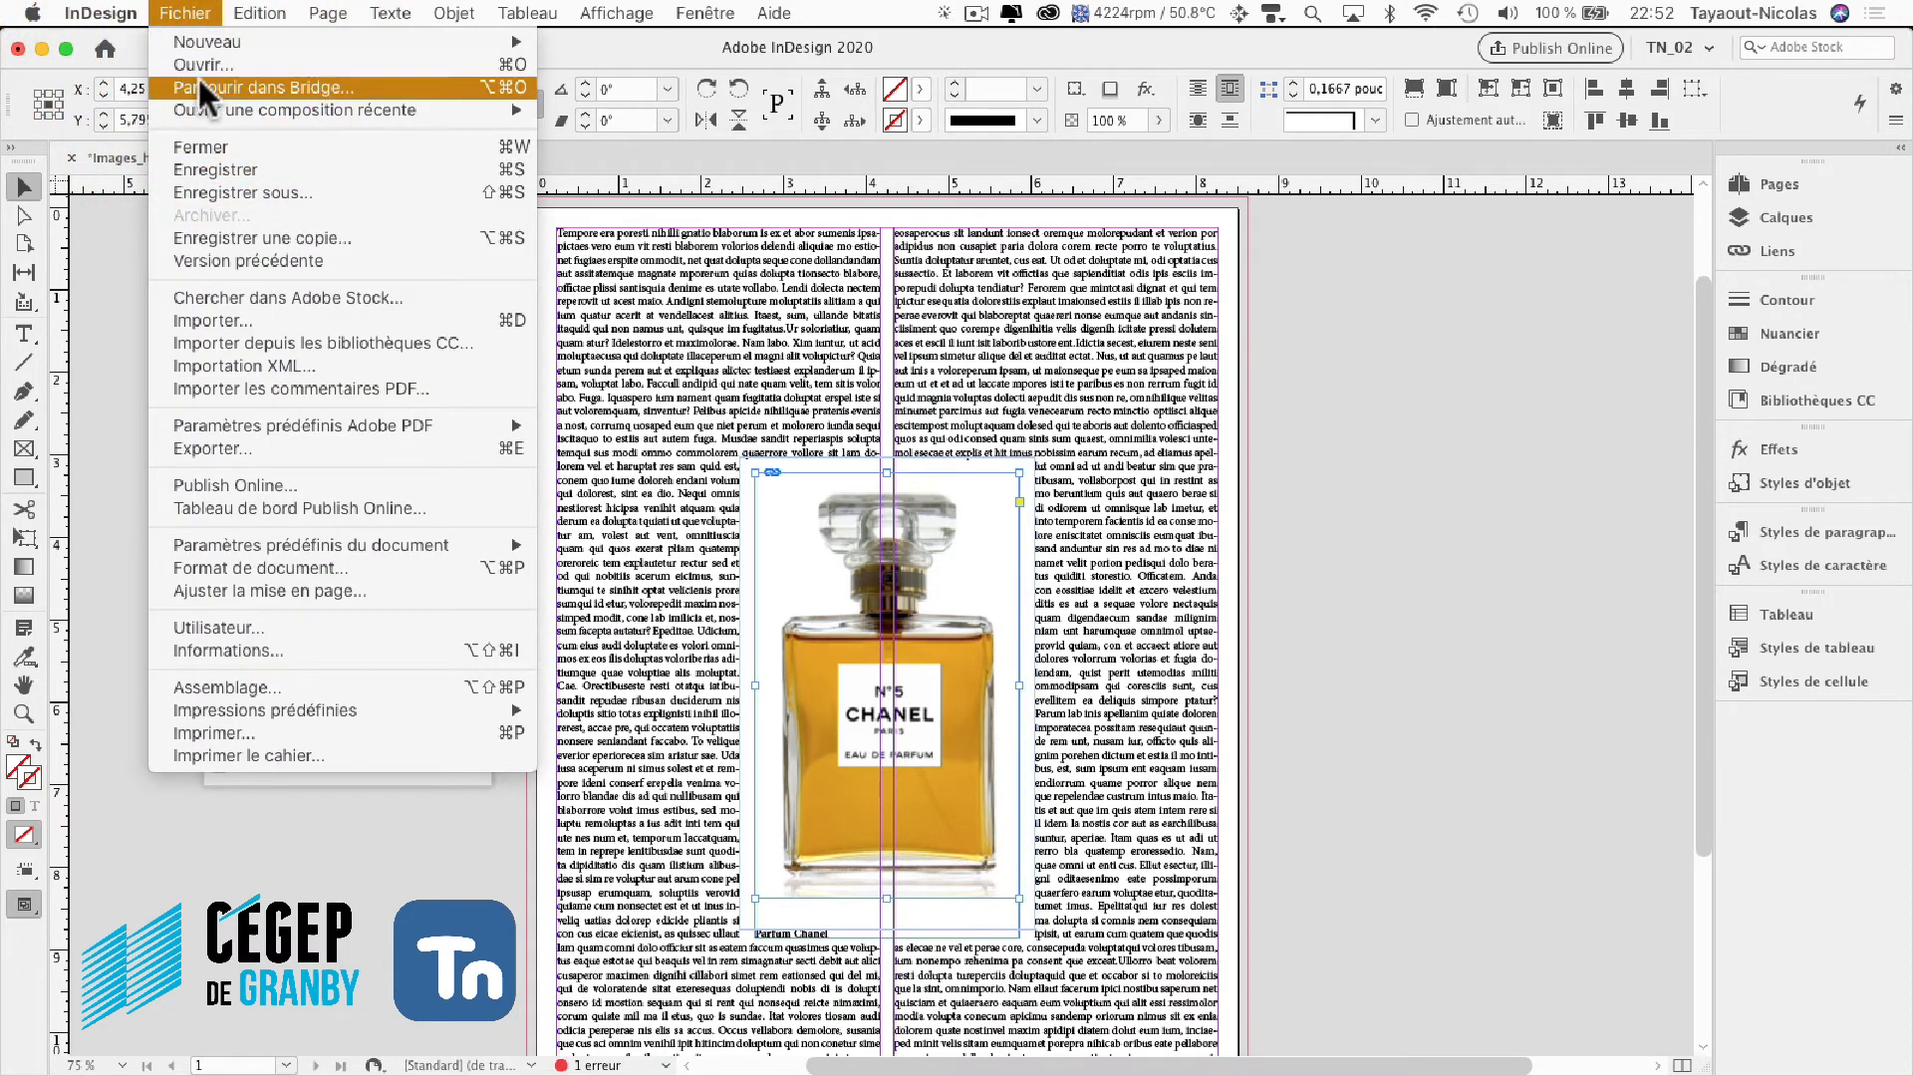
click(200, 85)
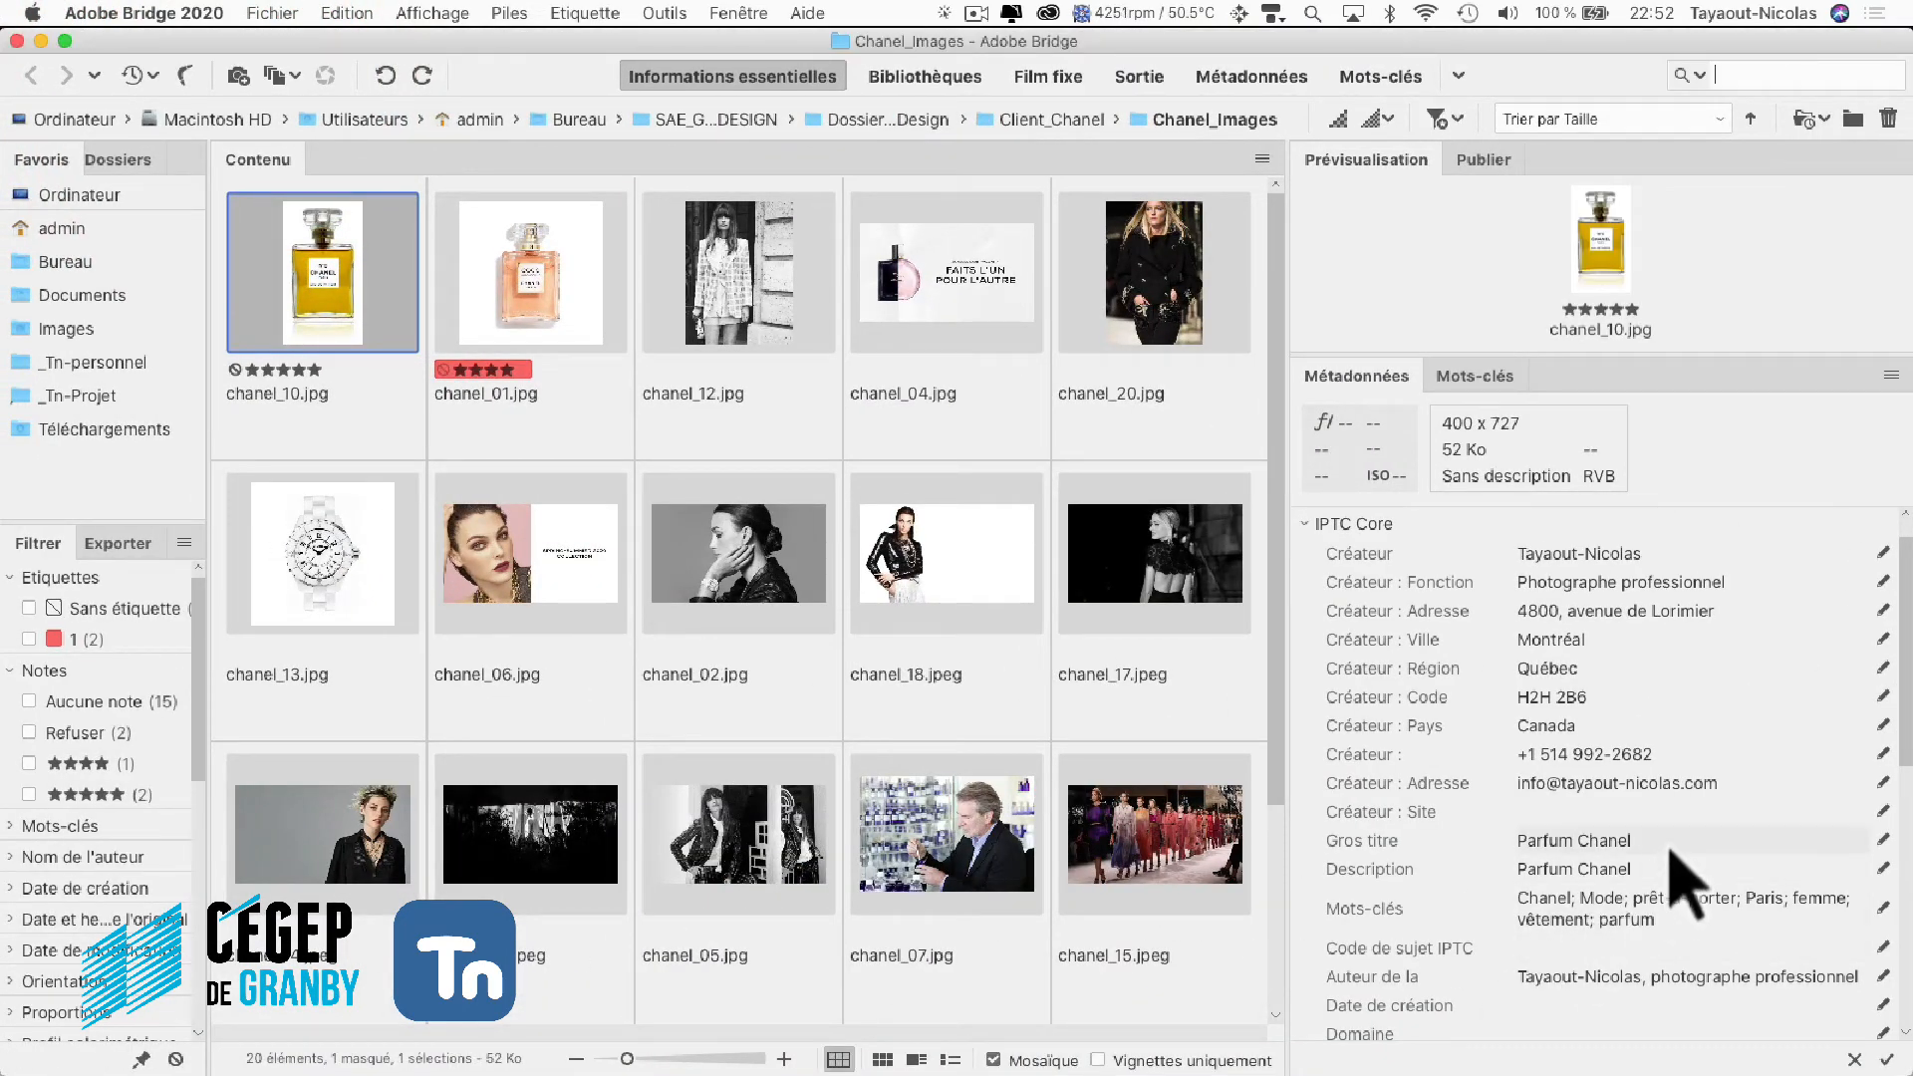
click(1664, 868)
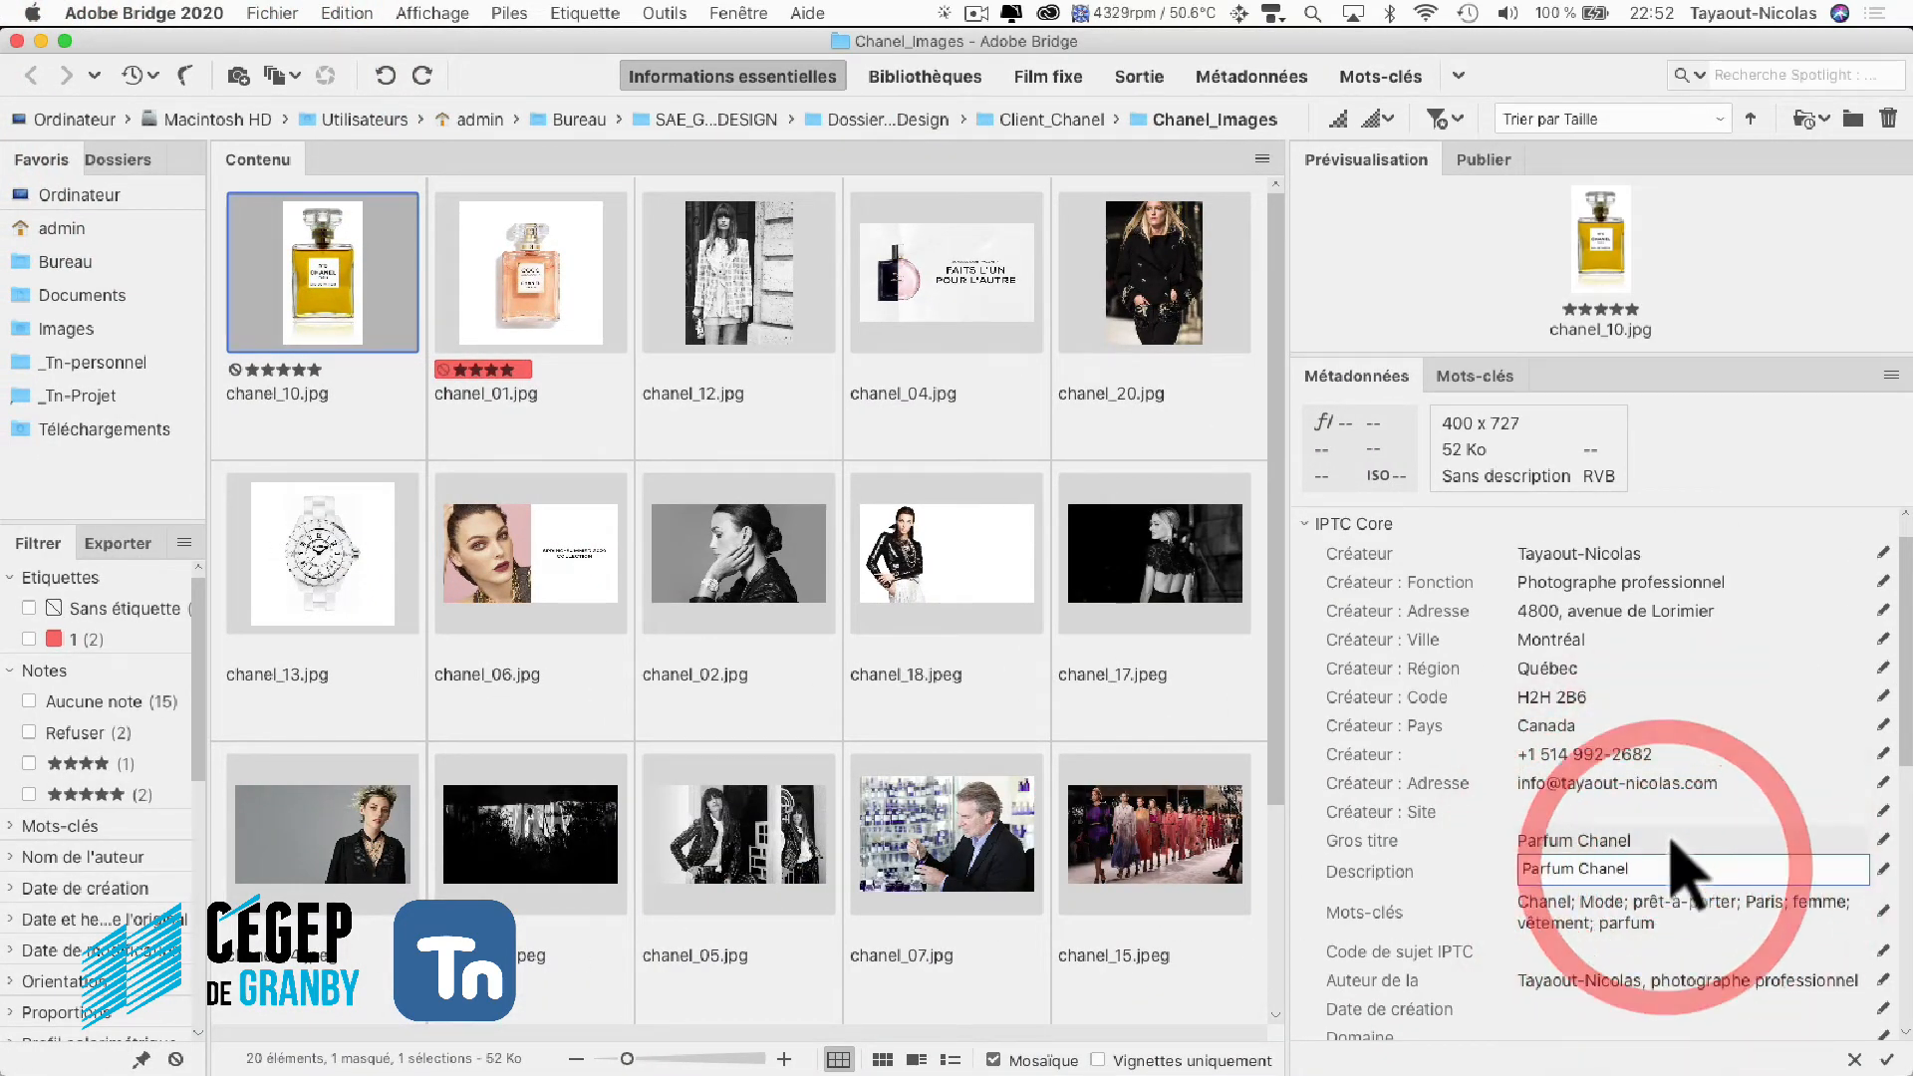
text(N)
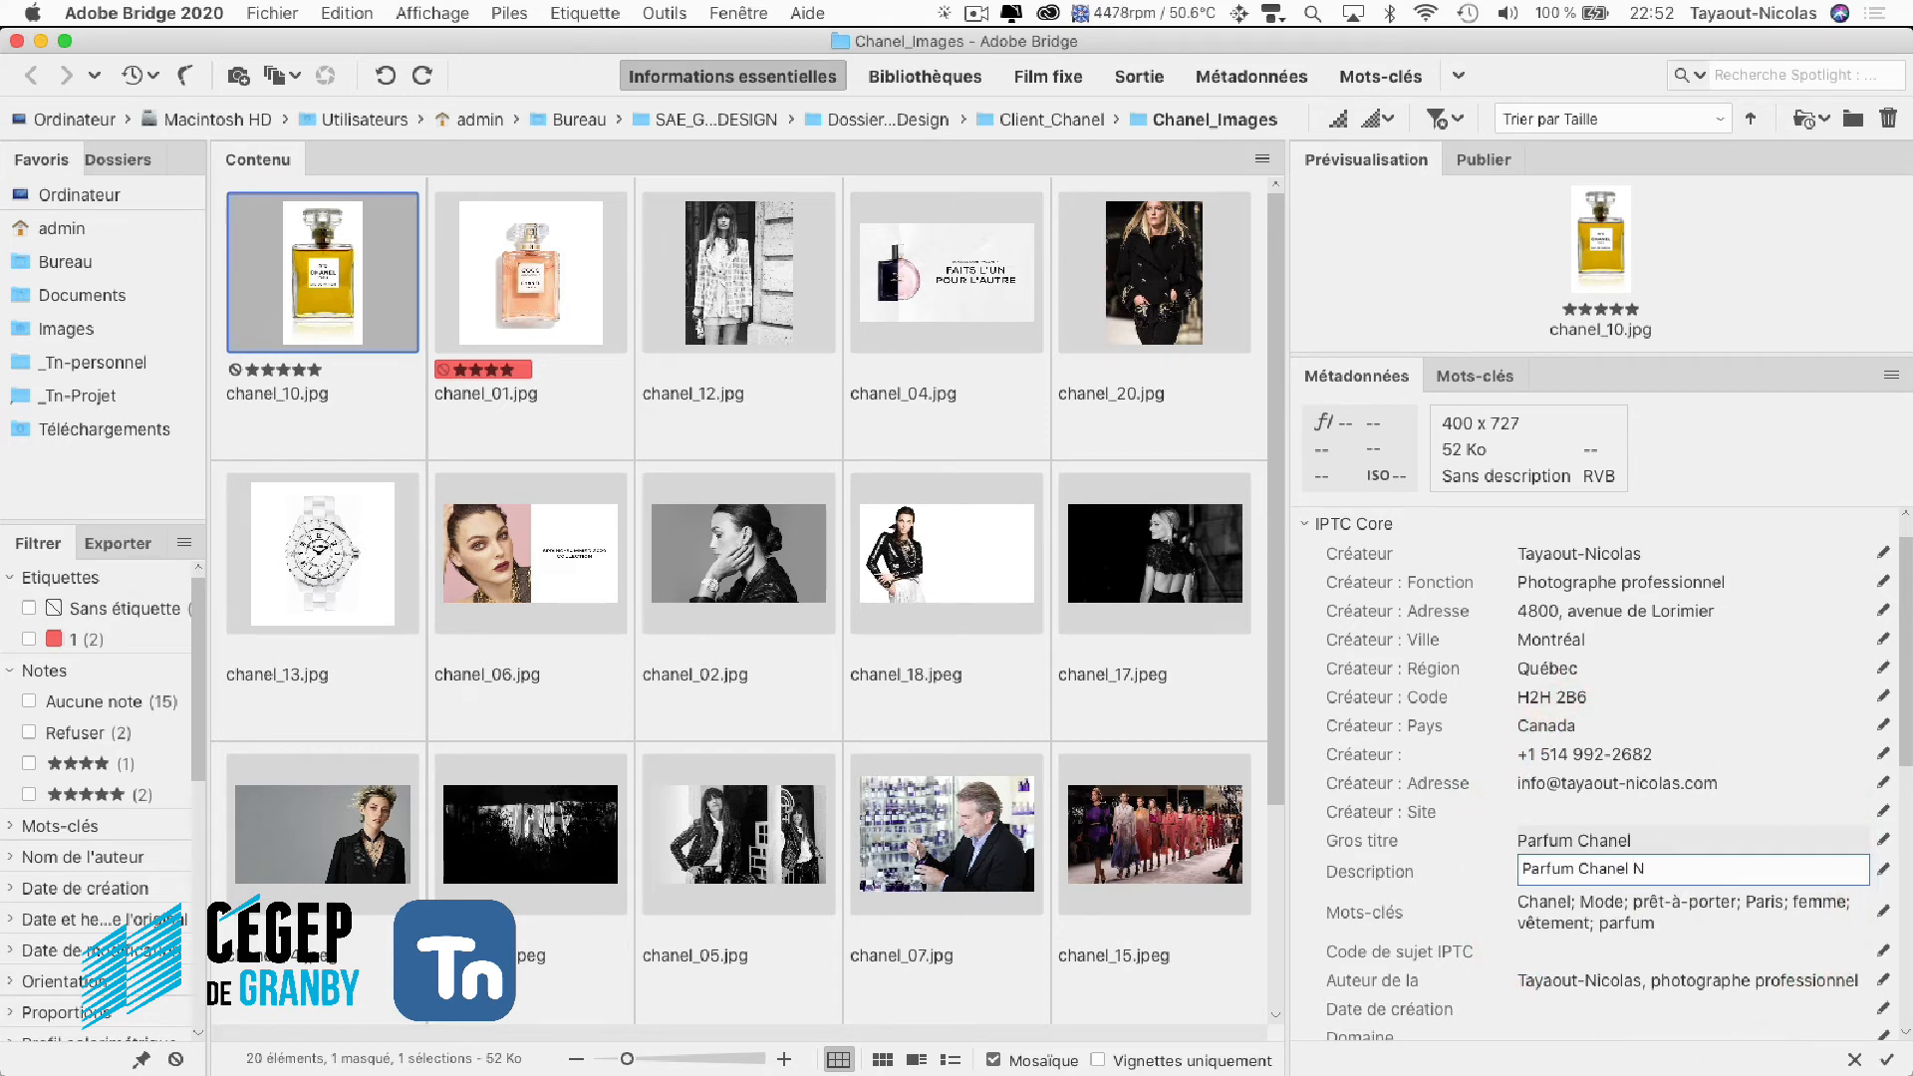
text(°5)
click(373, 319)
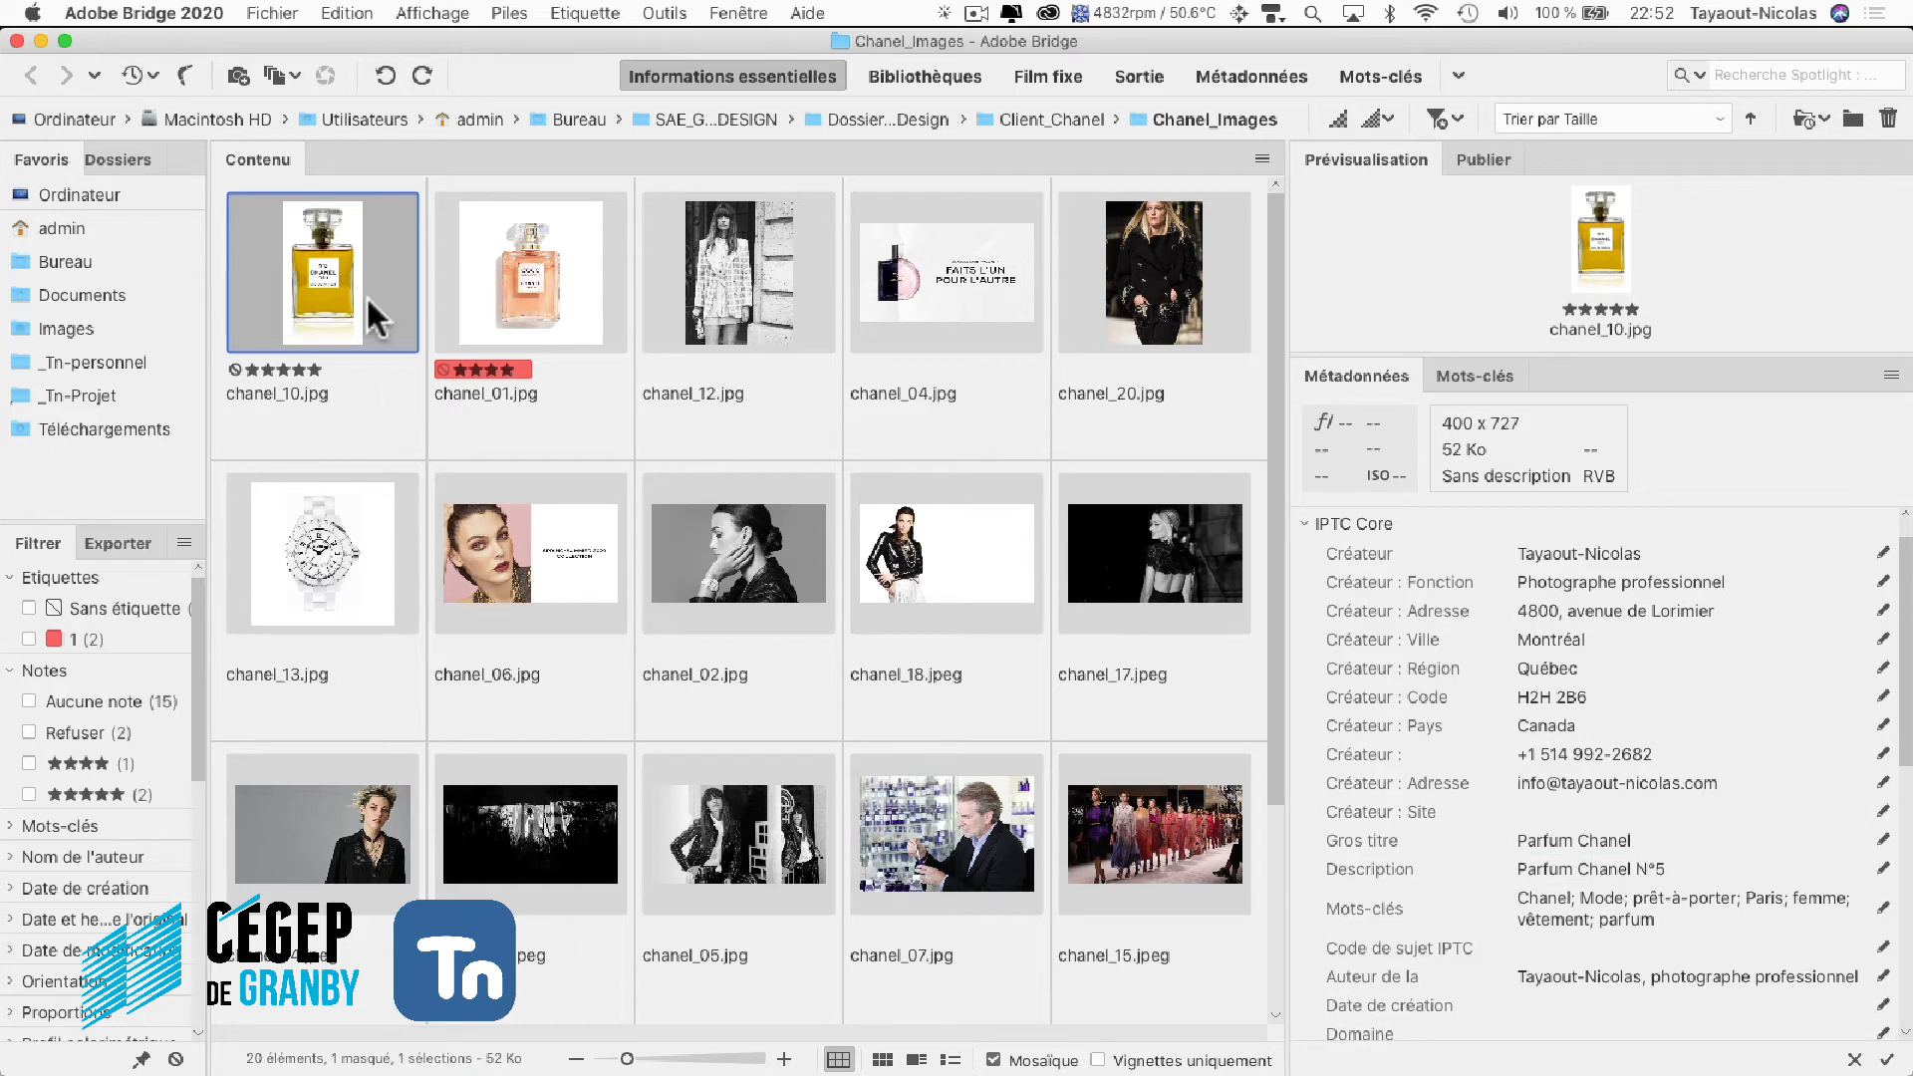
Reselect chanel_10.jpg after viewing chanel_18.jpeg to check its description, and return to the perfume image in InDesign.
click(965, 538)
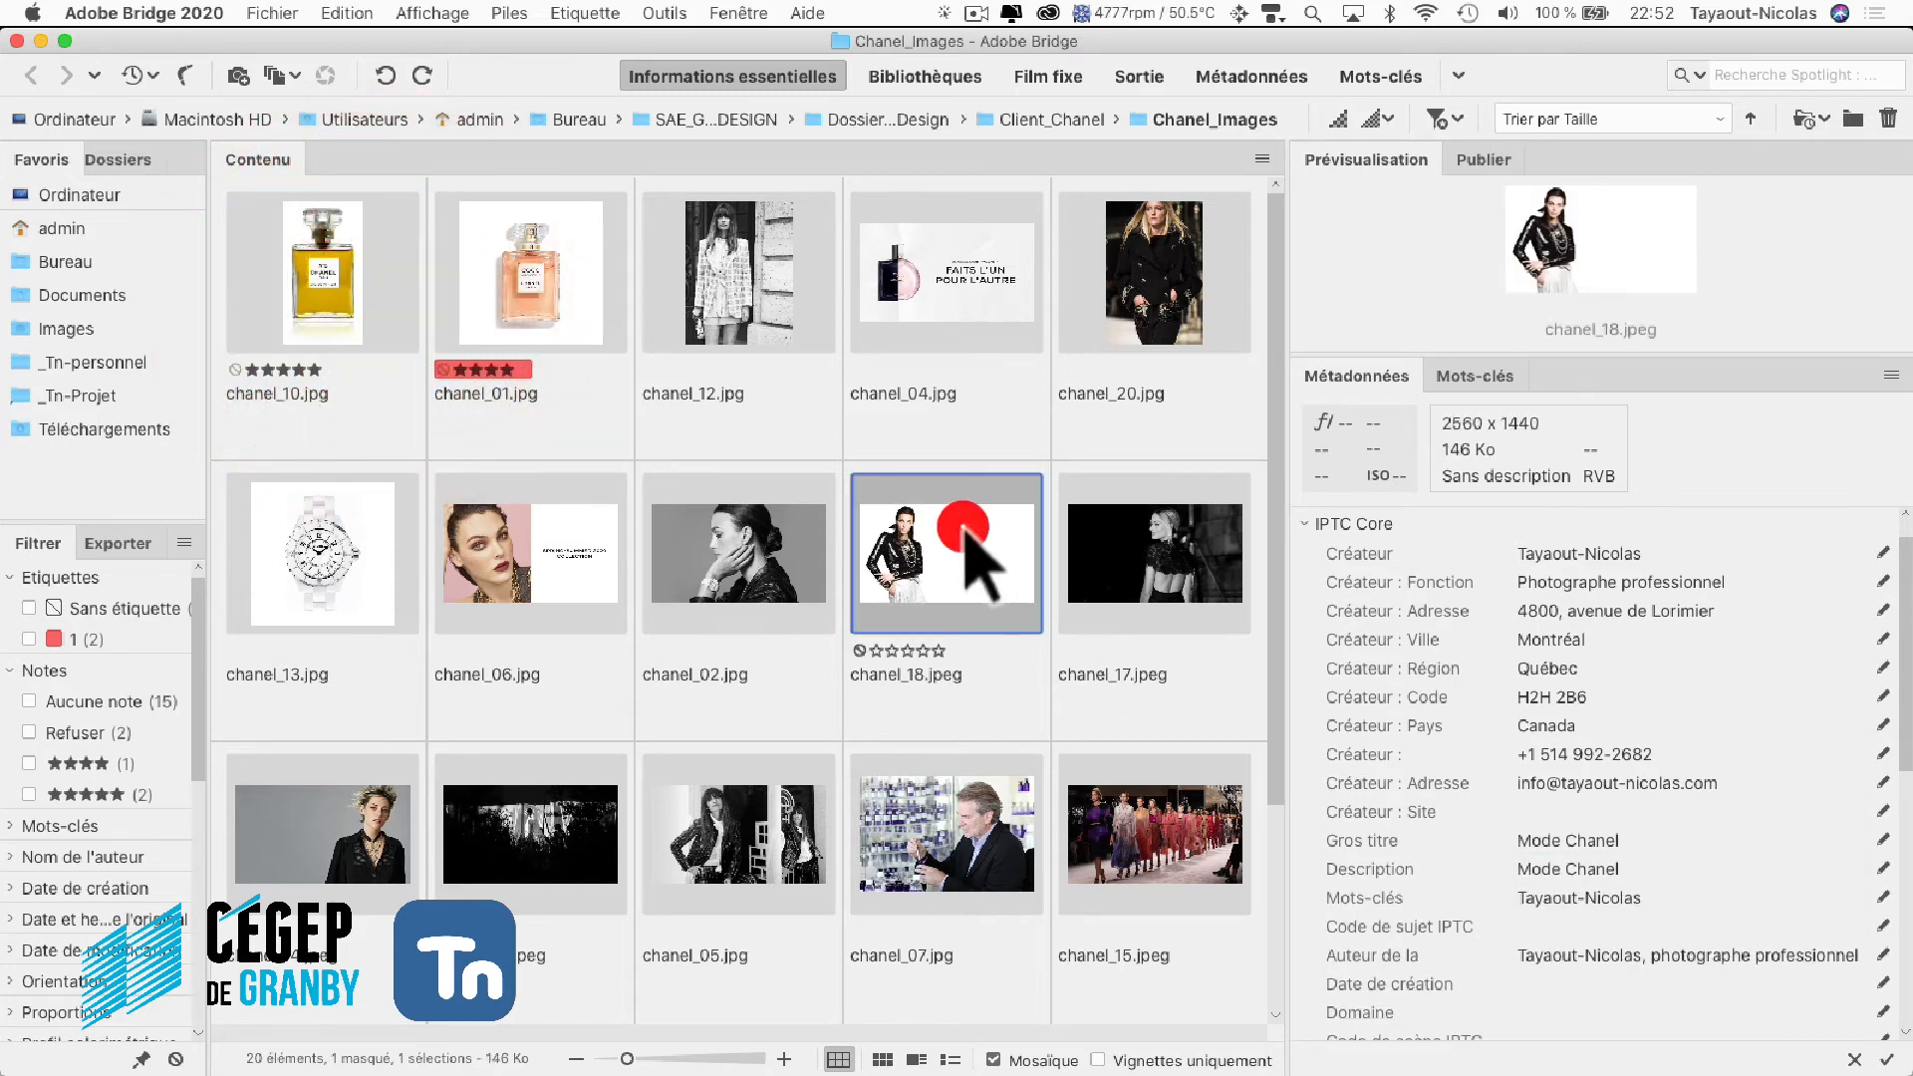
click(344, 299)
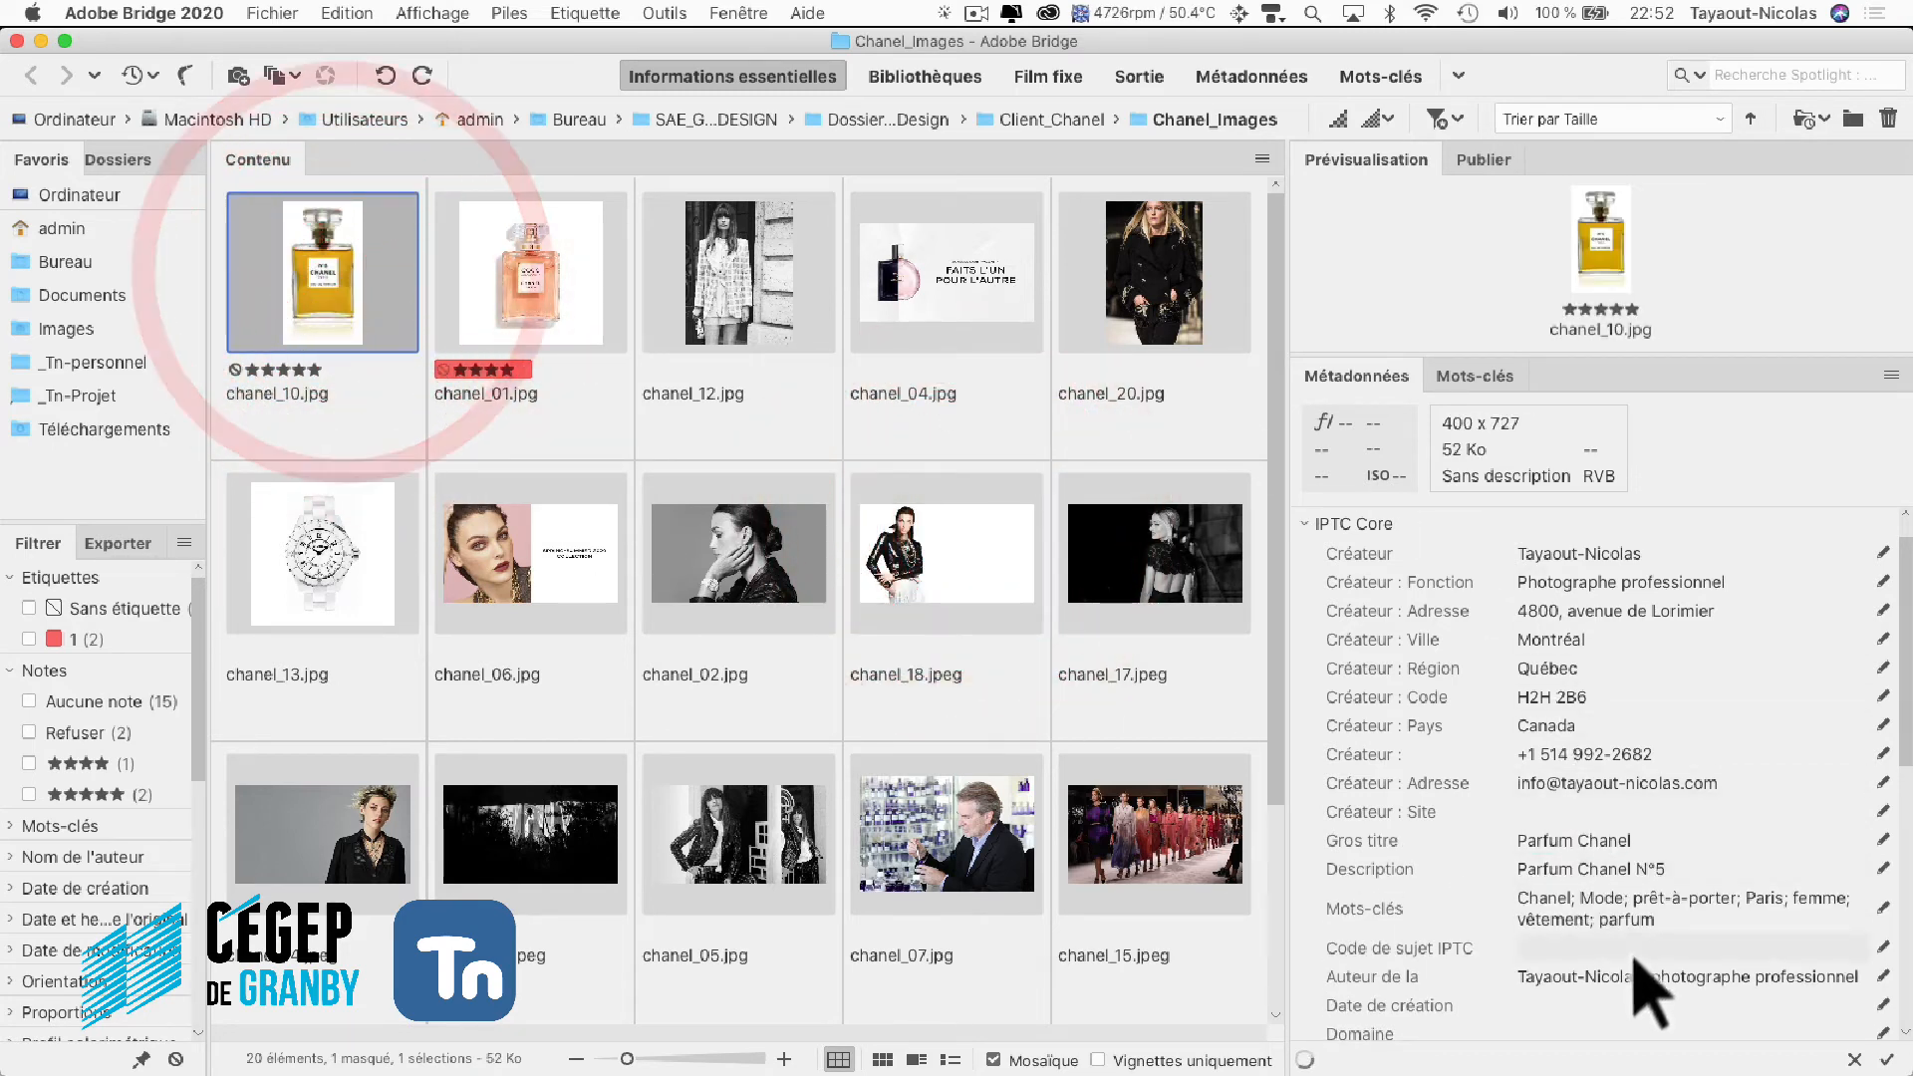
click(40, 41)
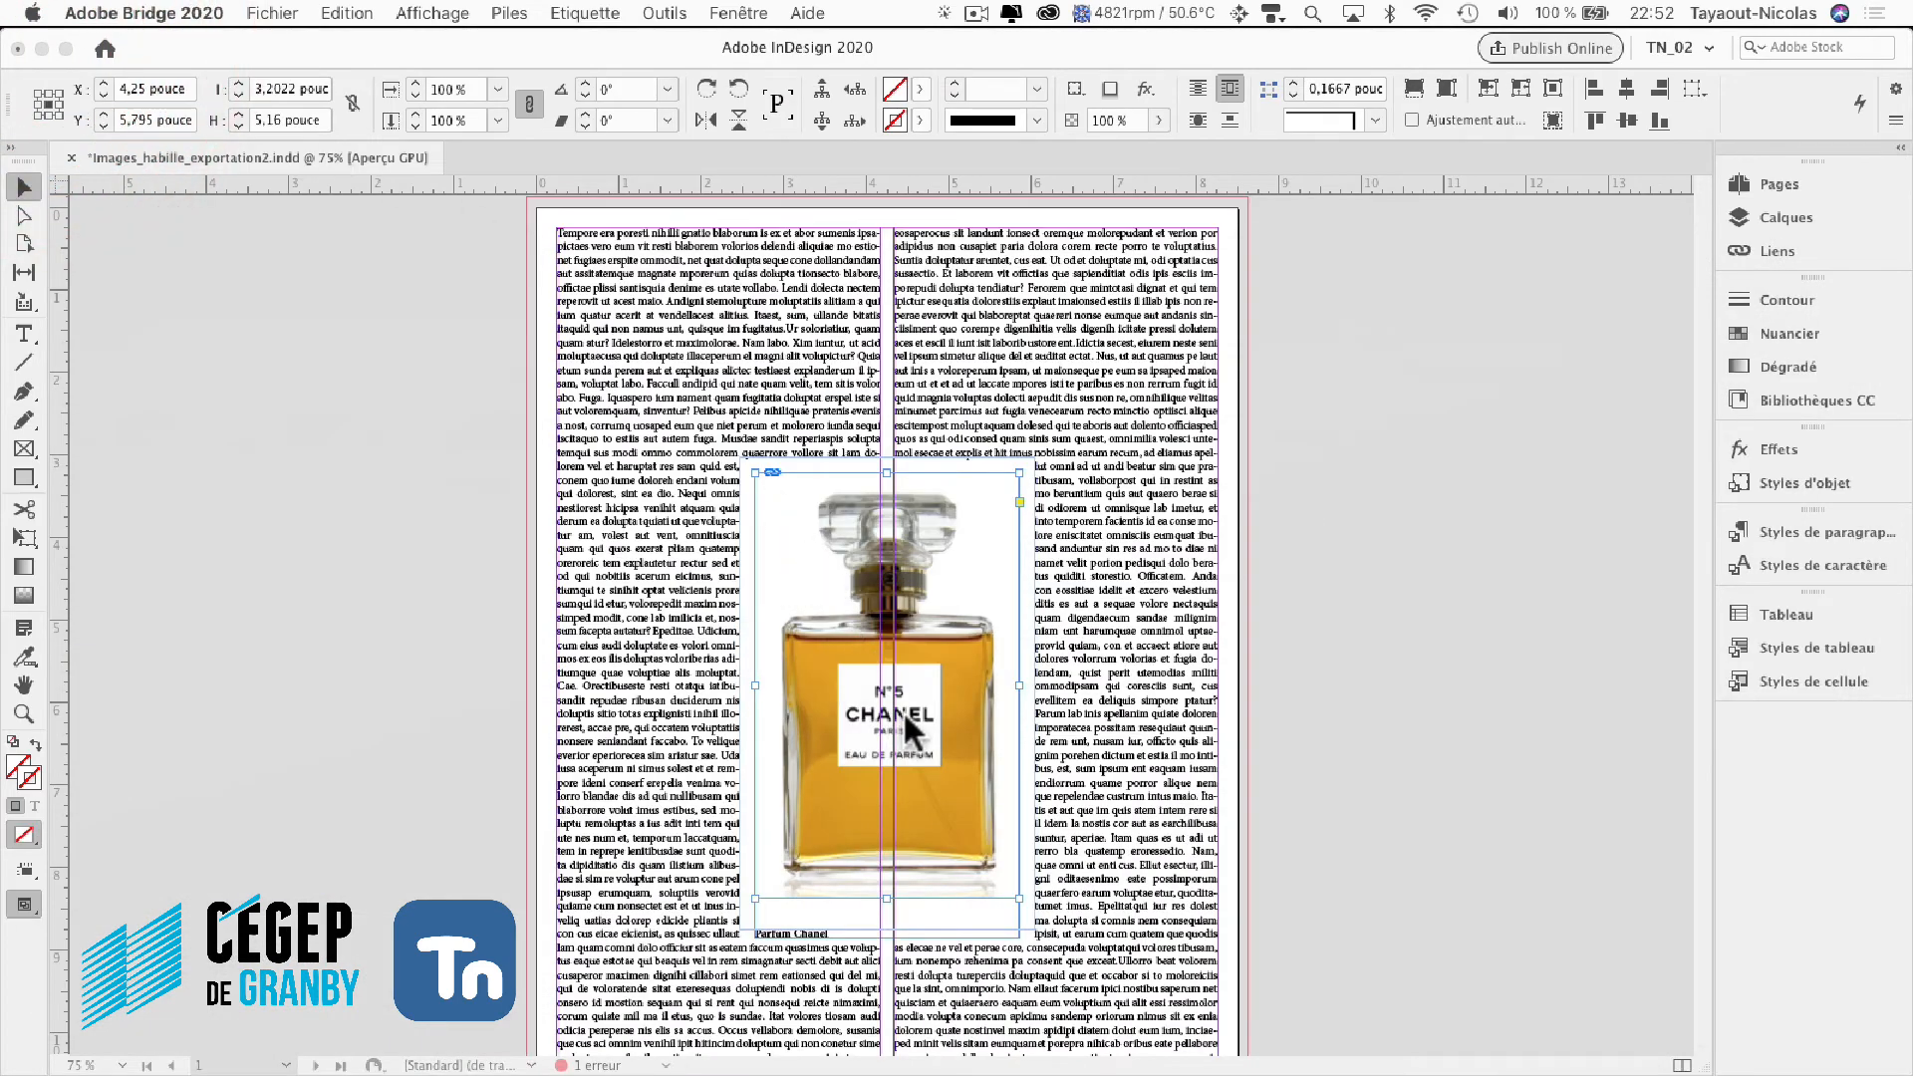
click(923, 711)
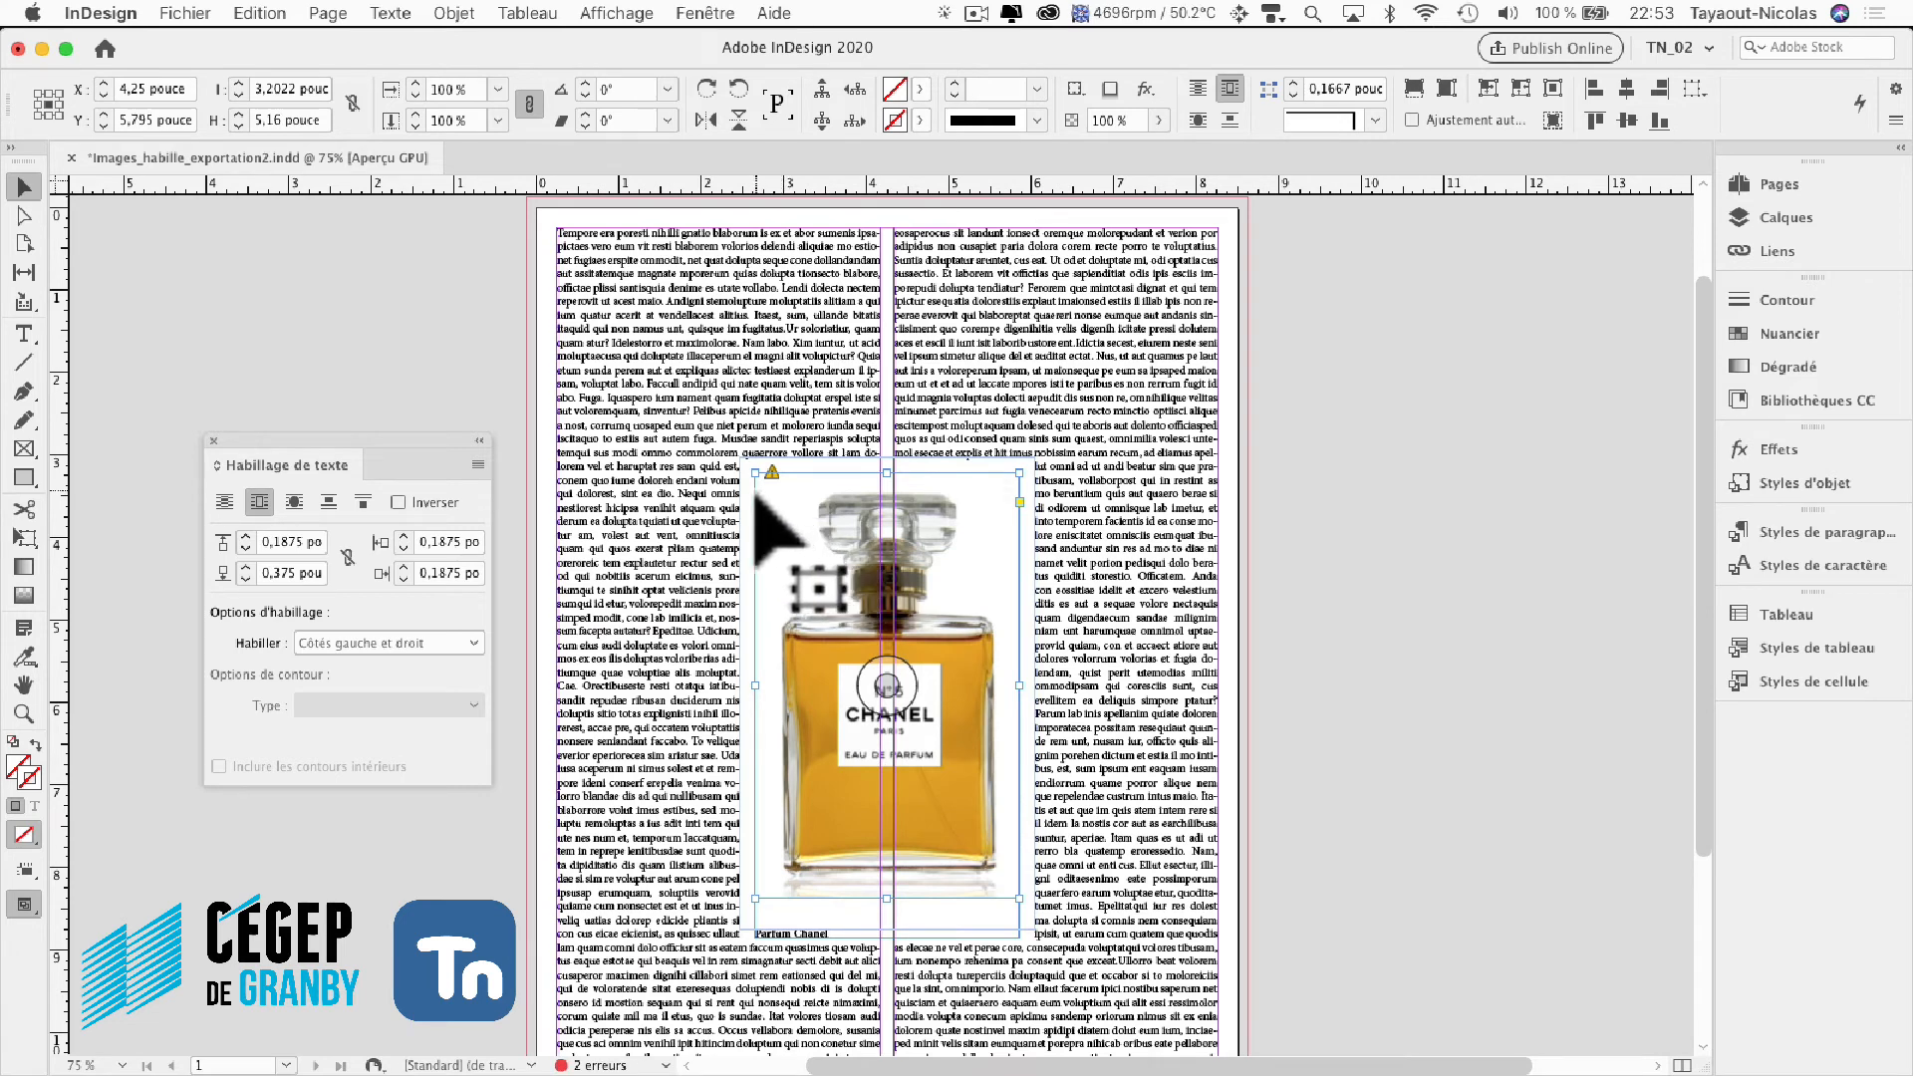
Show the document's links (Liens) as a floating panel beside the page and collapse the layers (Calques) panel.
click(1744, 251)
drag(1608, 175, 1257, 304)
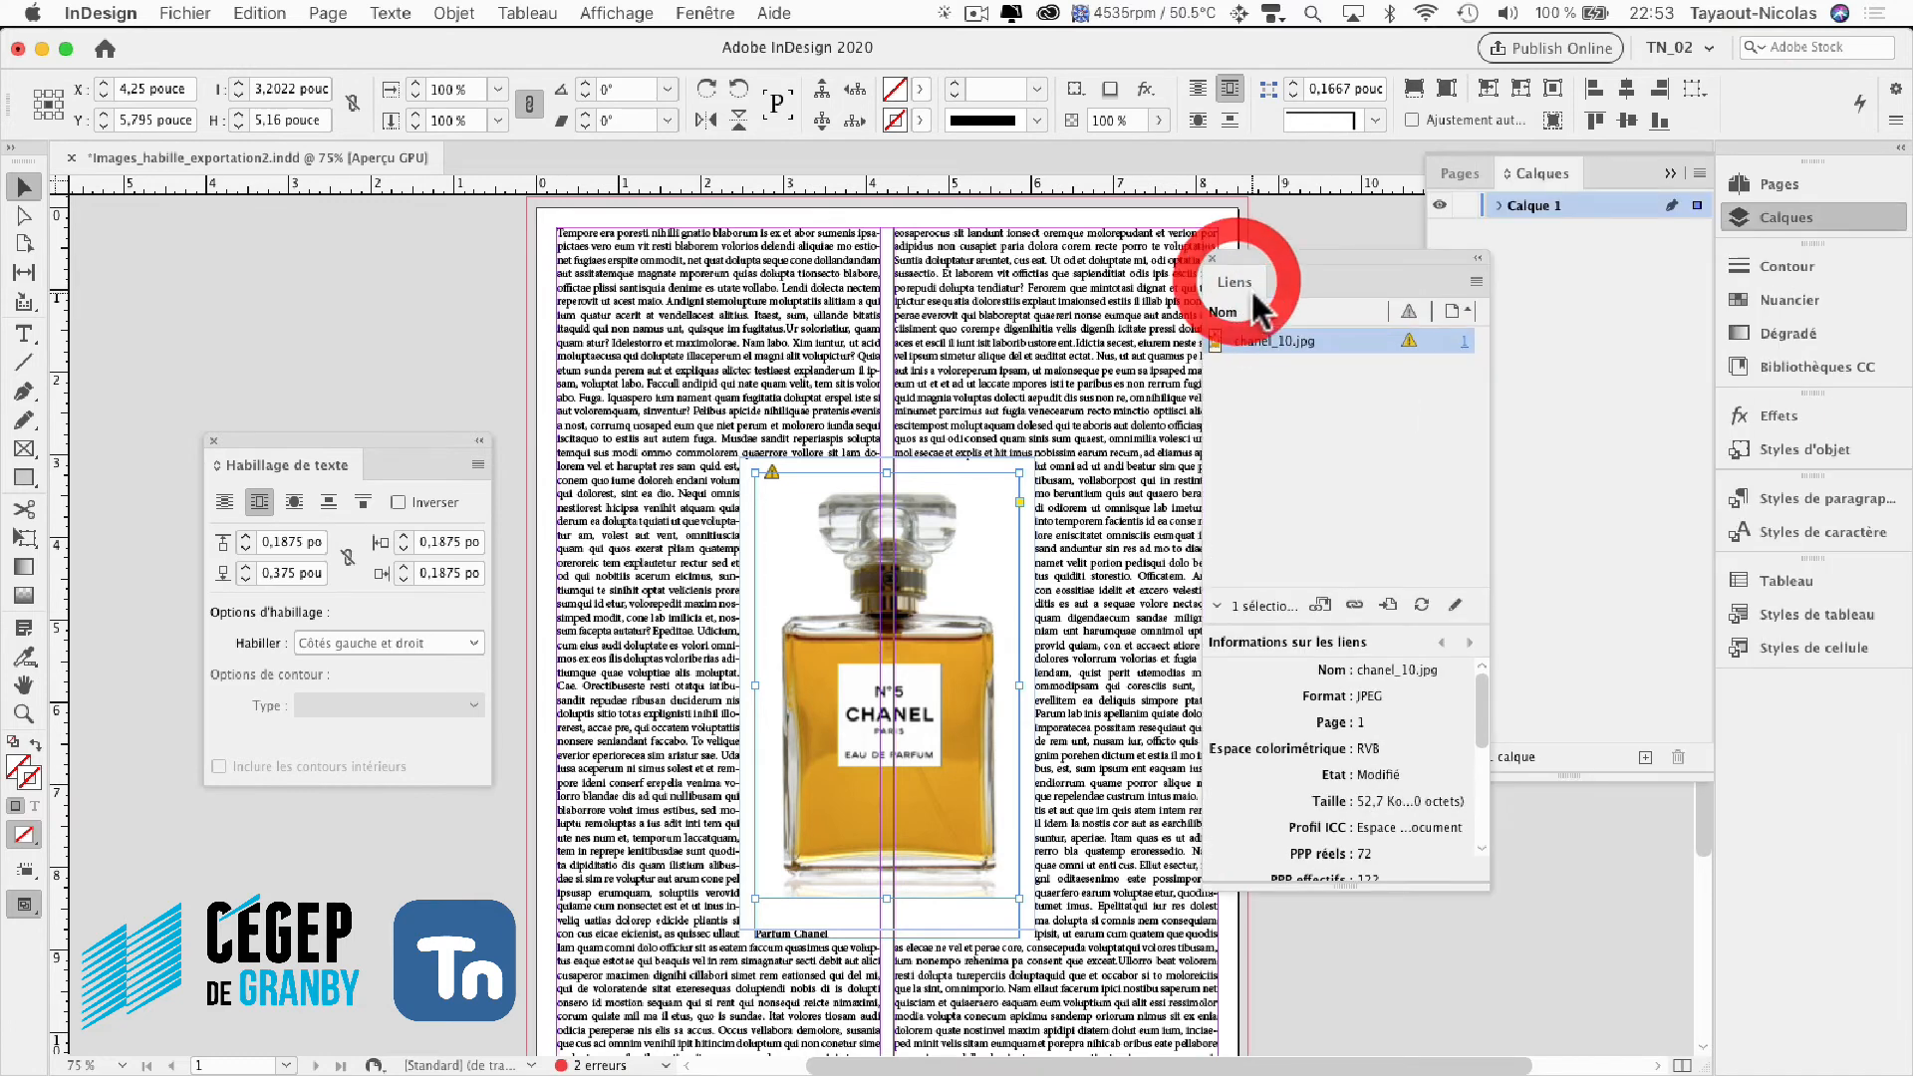
click(1671, 175)
mouse_move(1369, 255)
mouse_down()
mouse_move(1464, 241)
mouse_move(1348, 253)
mouse_up()
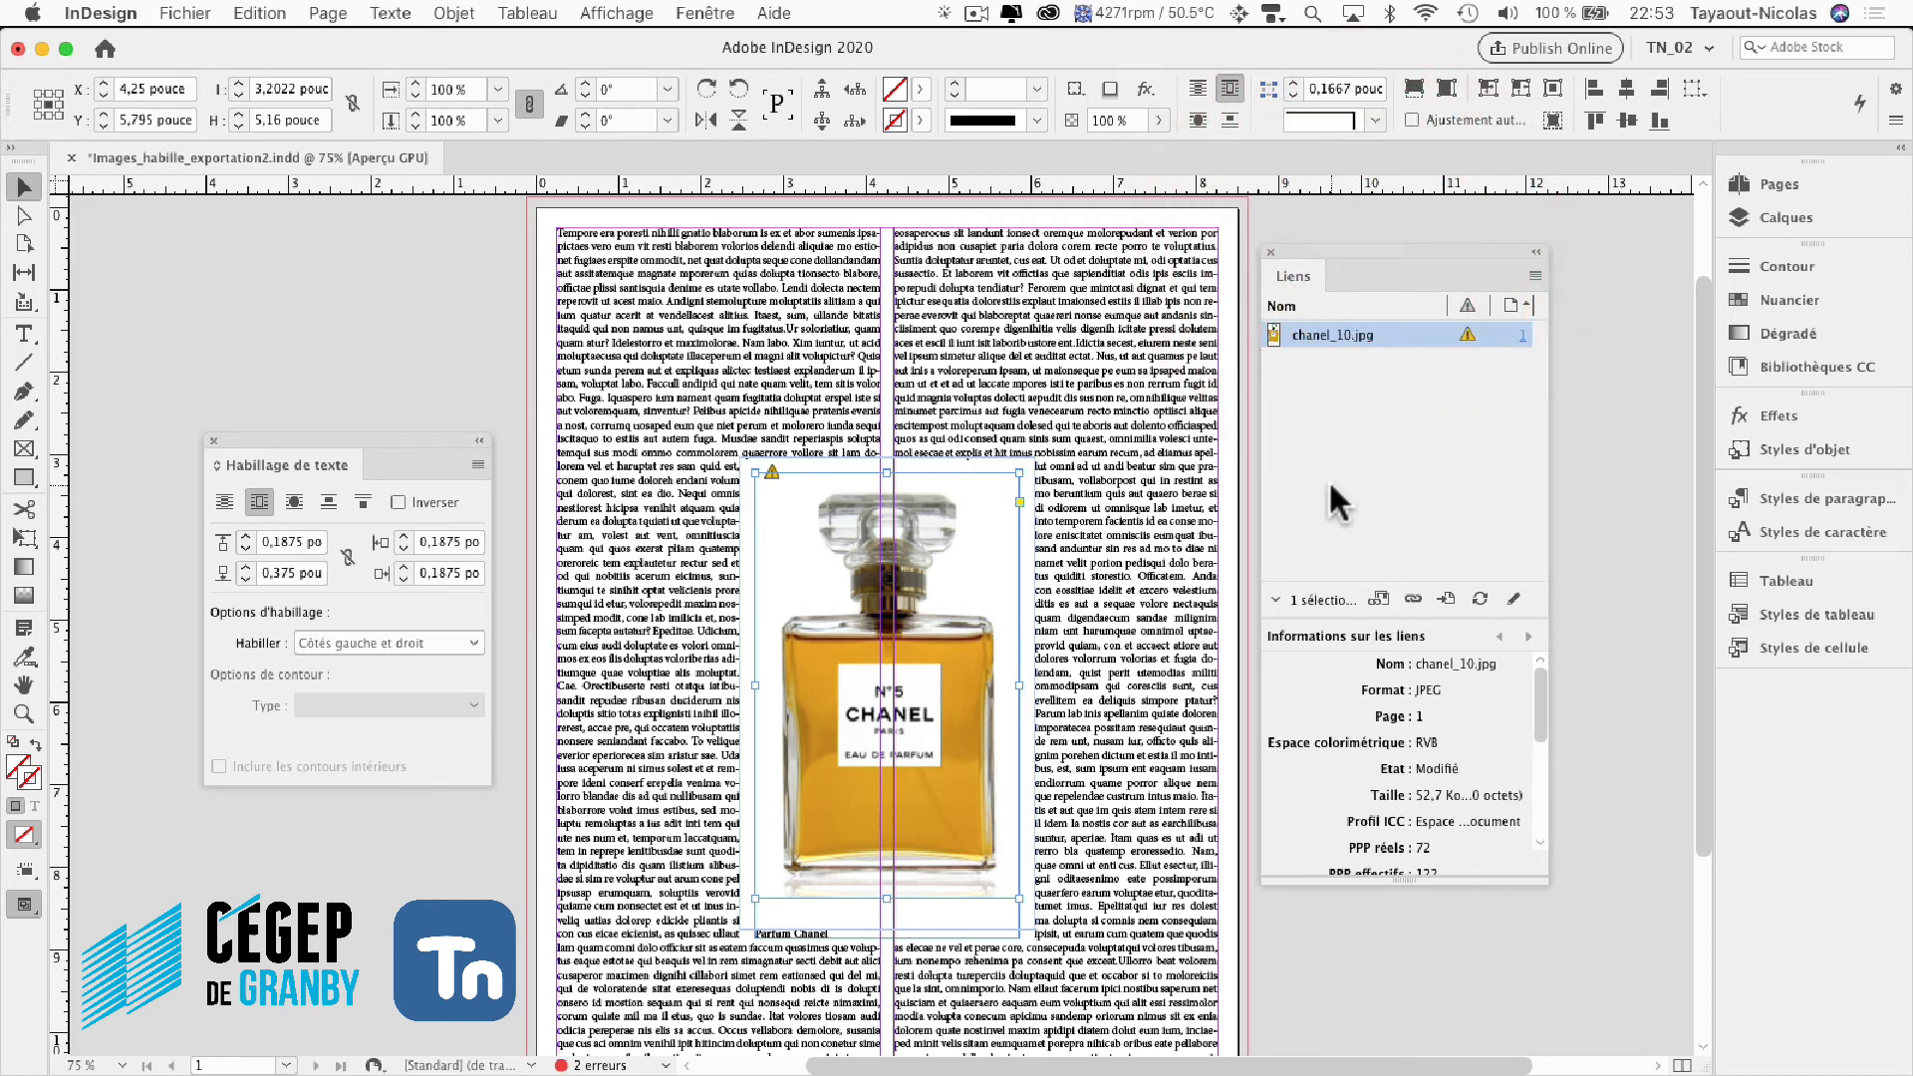
Update the modified chanel_10.jpg link to refresh the image's dynamic caption.
right_click(1311, 336)
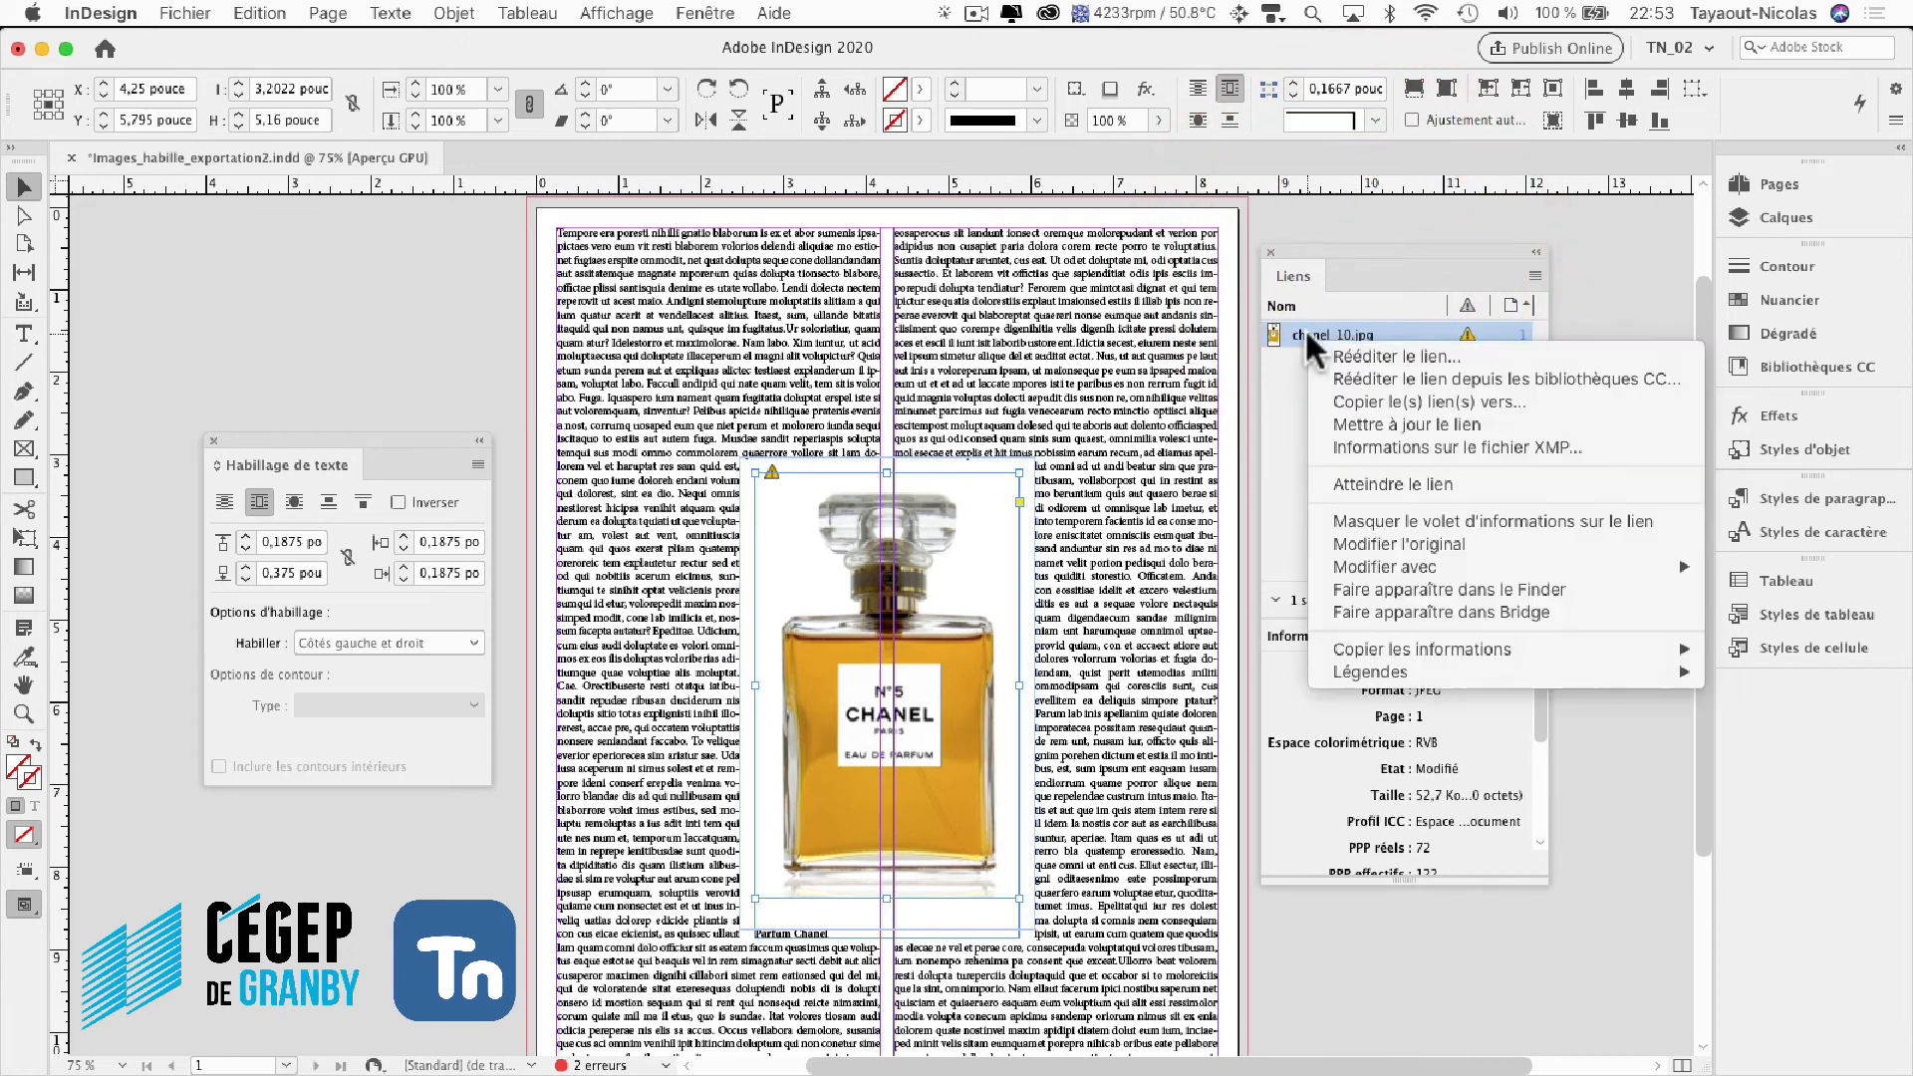
click(1361, 418)
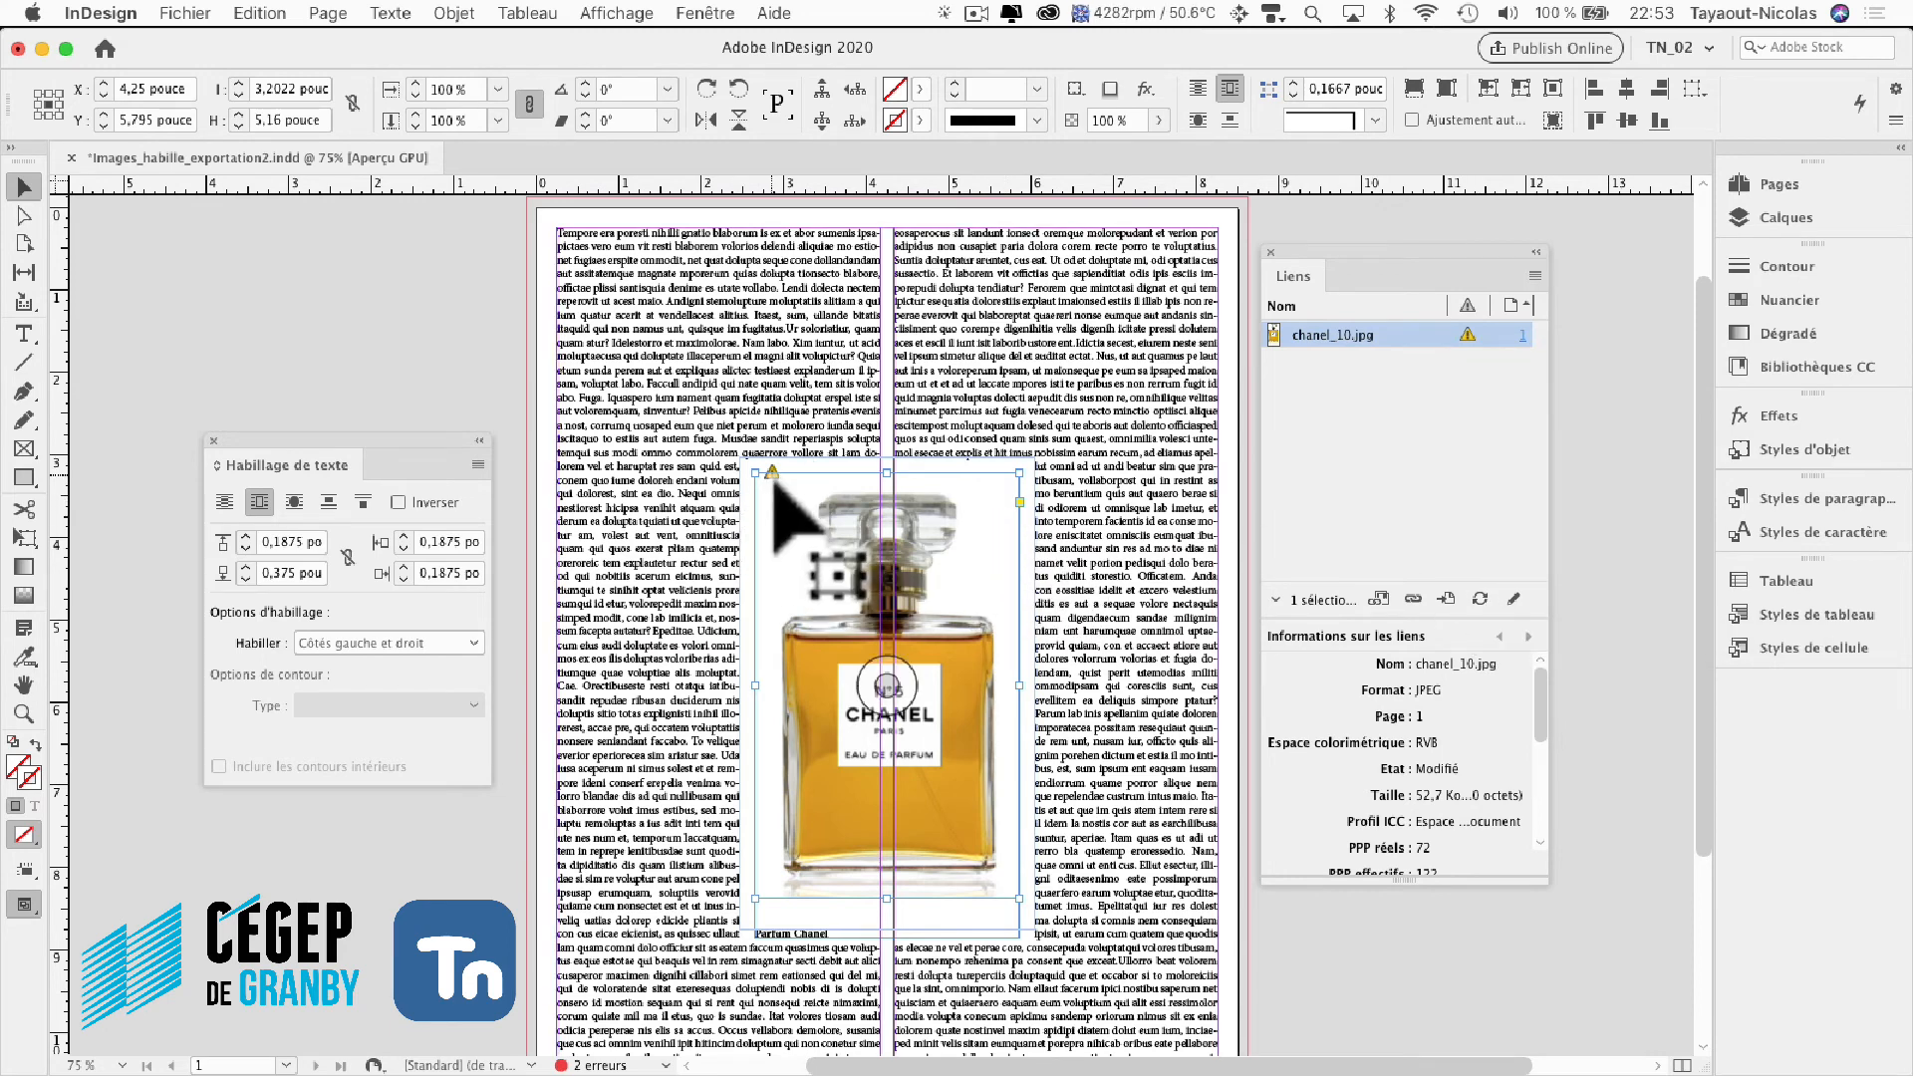
click(775, 486)
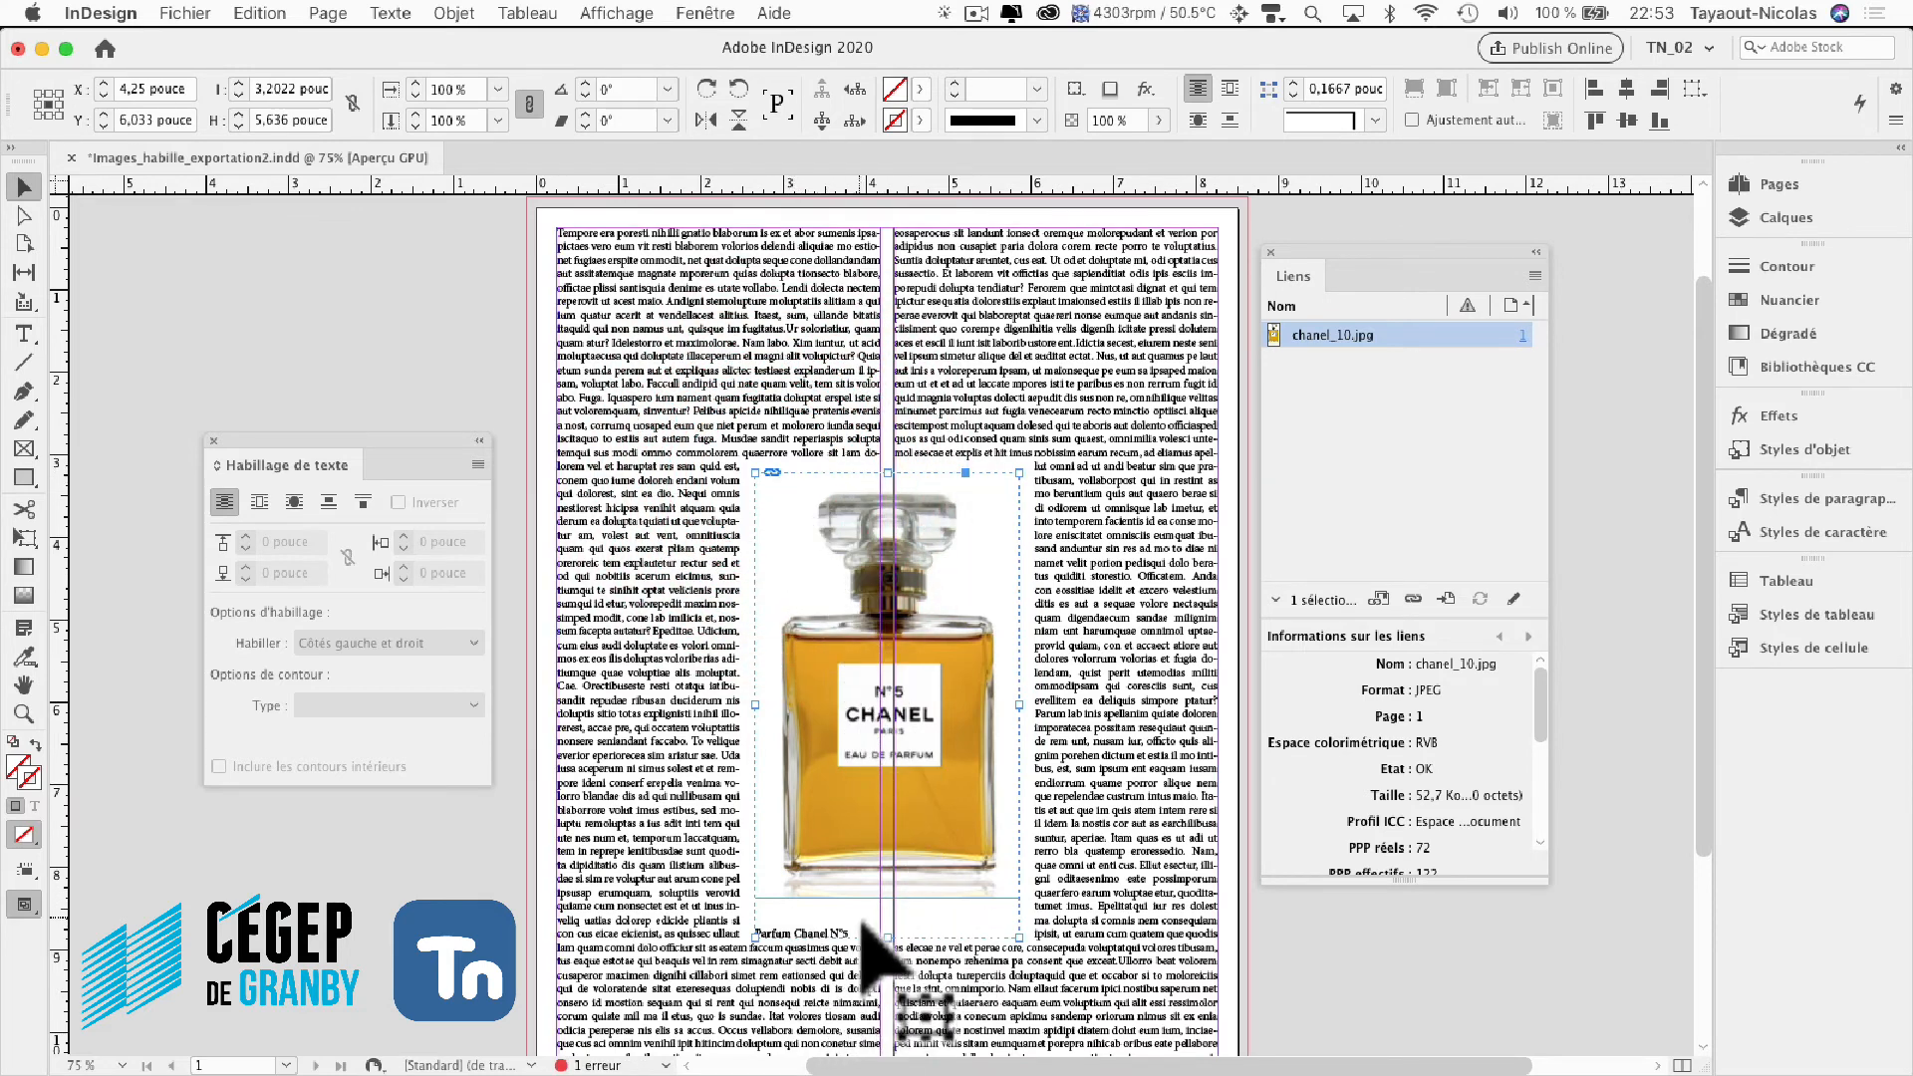
key(super+equal)
key(super+equal)
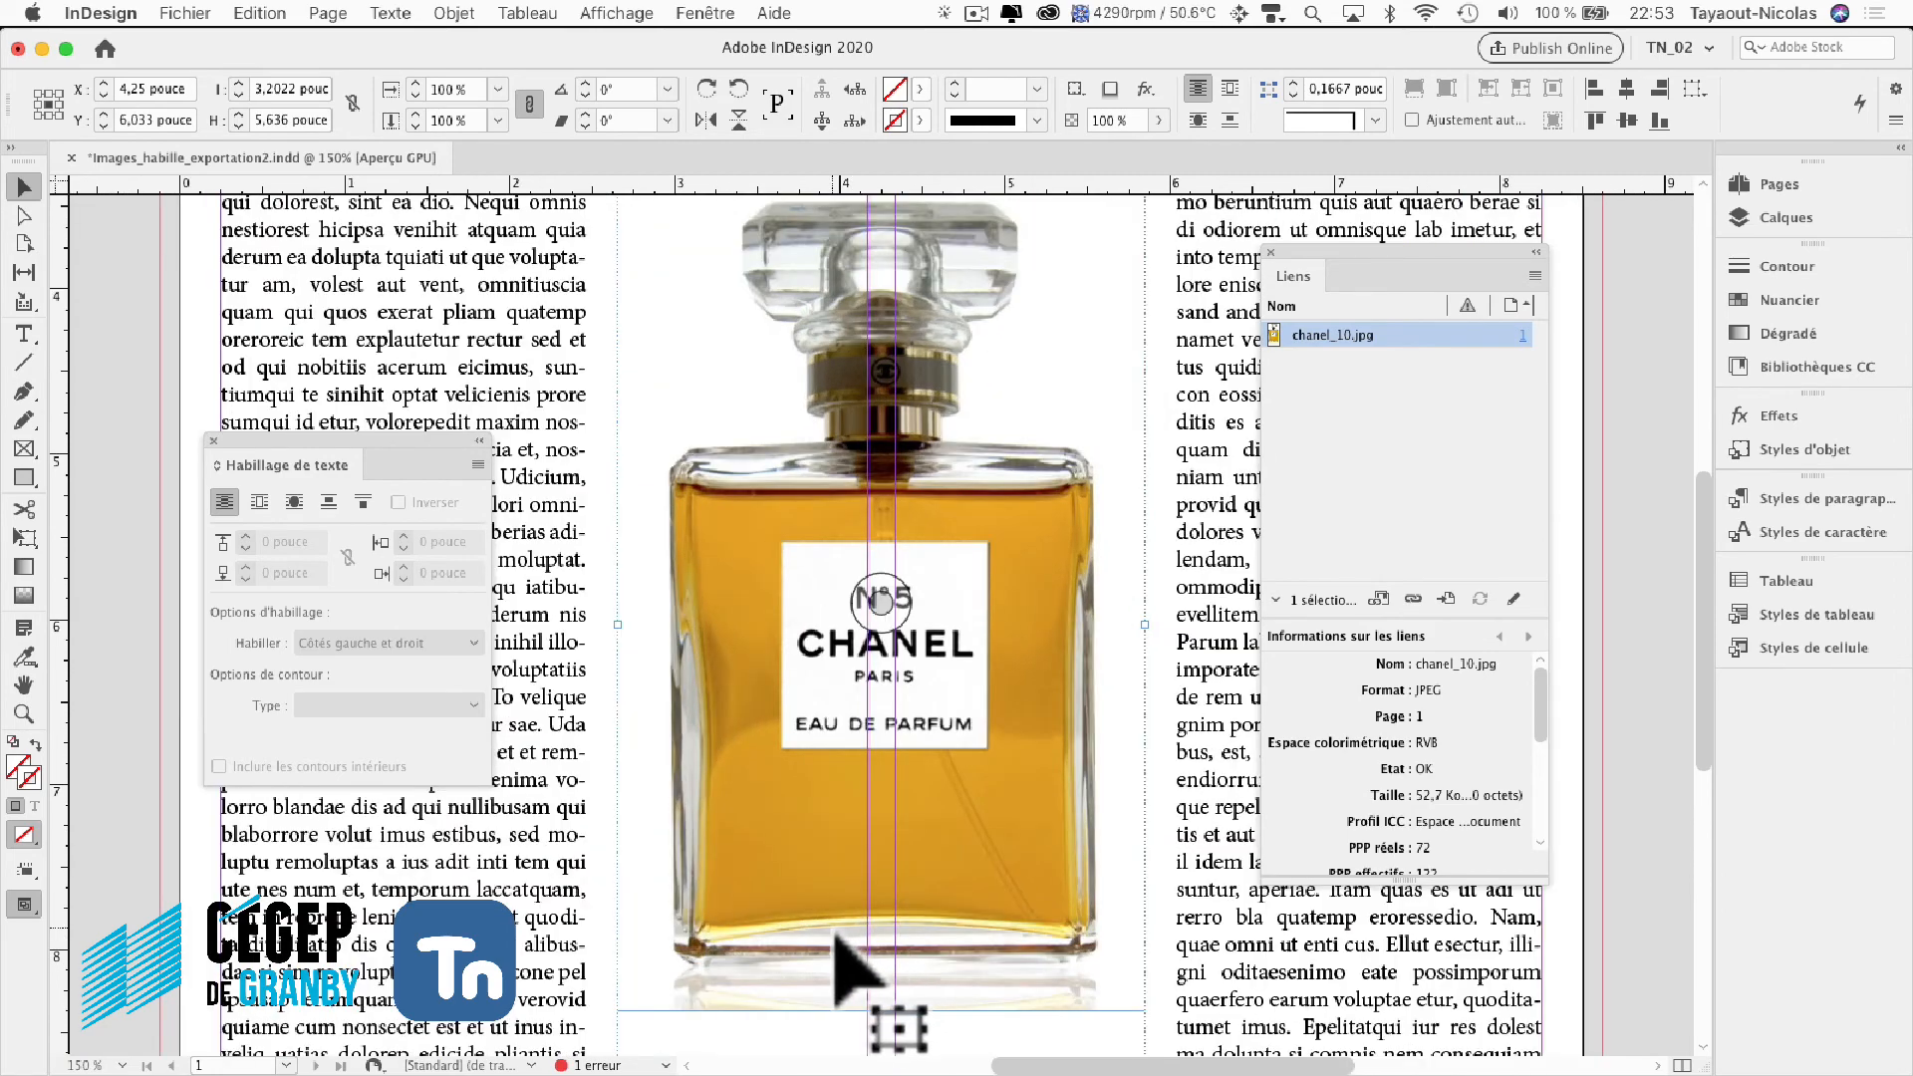
key(super+equal)
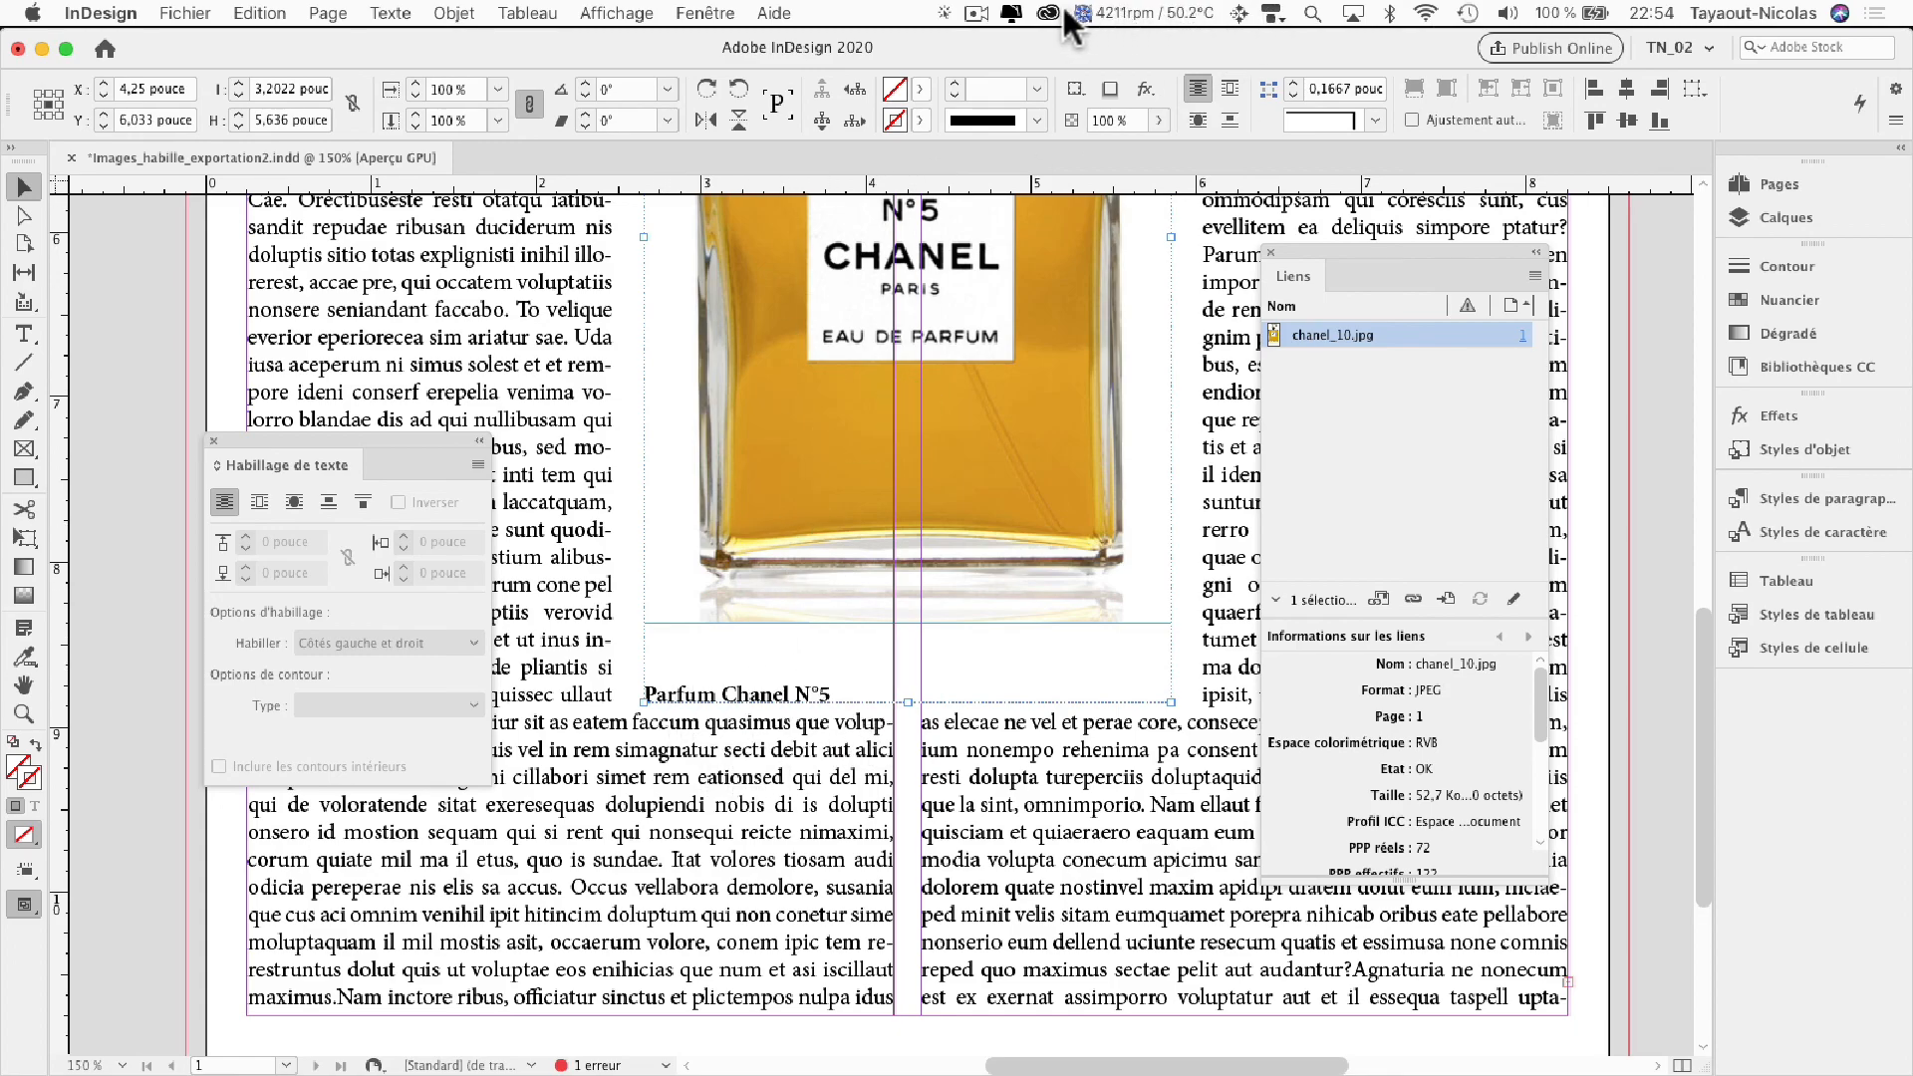
click(977, 14)
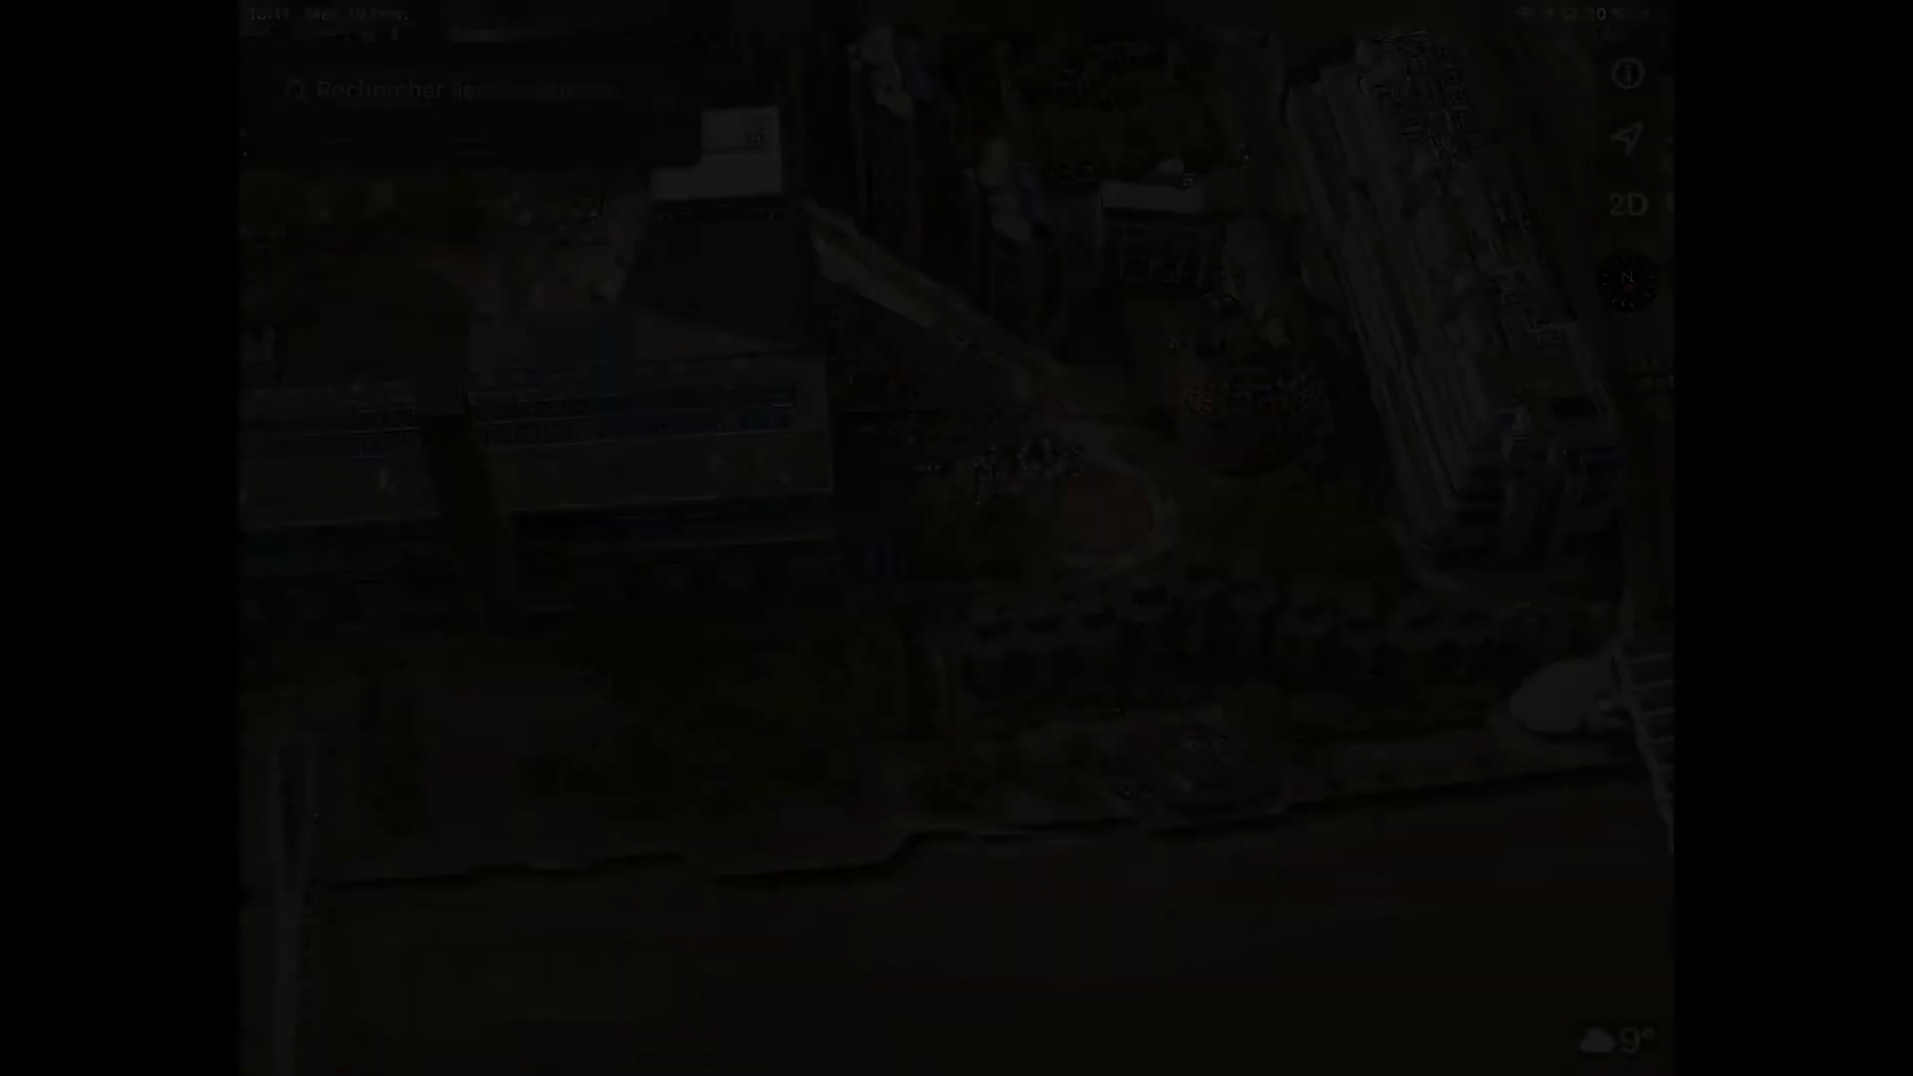